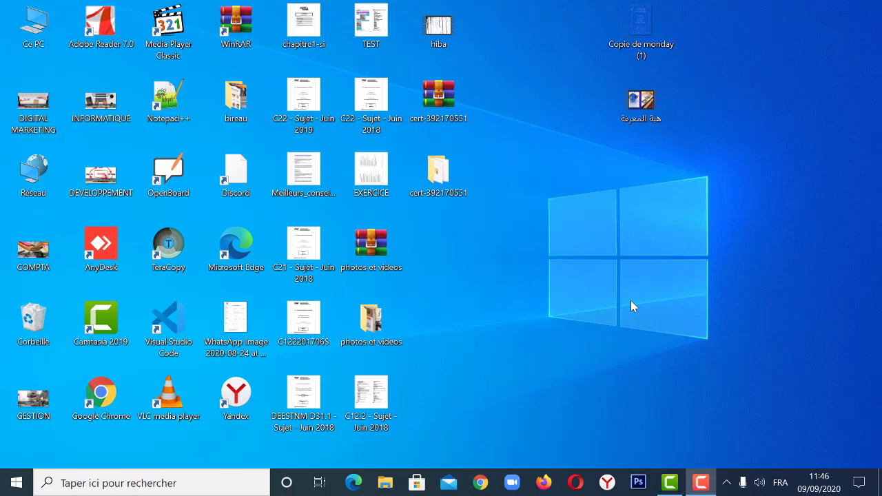
- Launch Excel 2013, decline making it the default spreadsheet program, and create a blank workbook
click(185, 484)
text(EXERCICE)
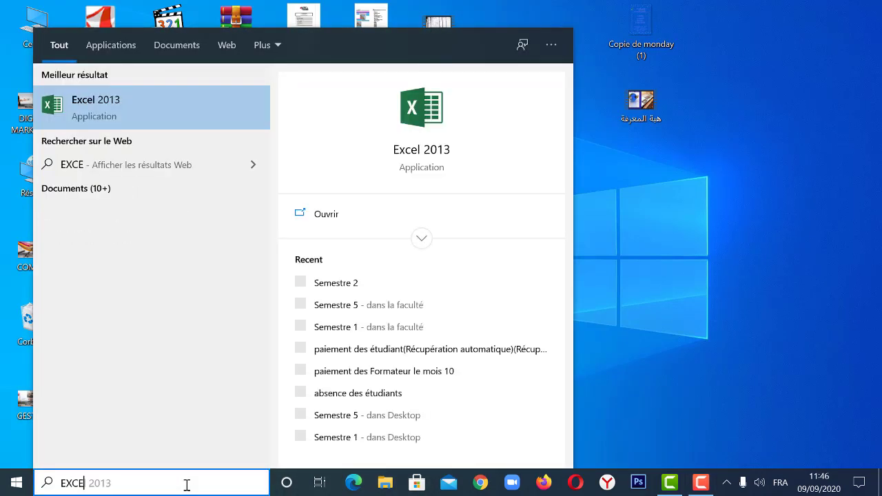
key(Escape)
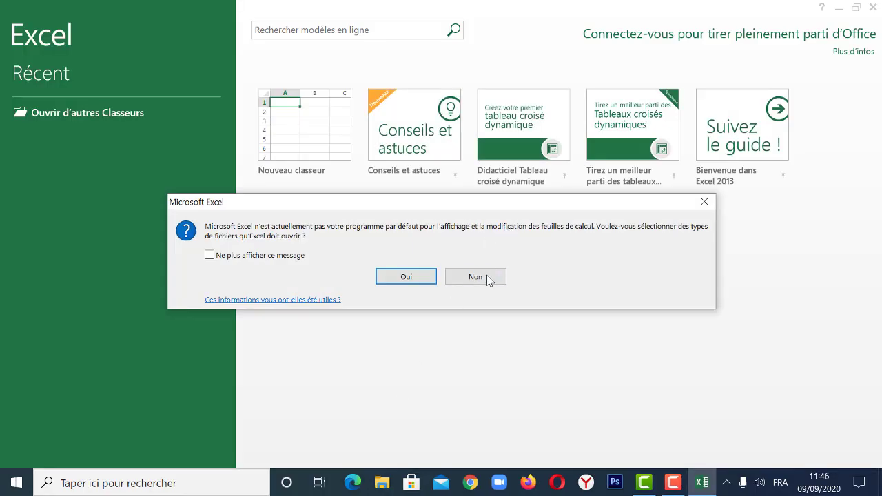
click(487, 278)
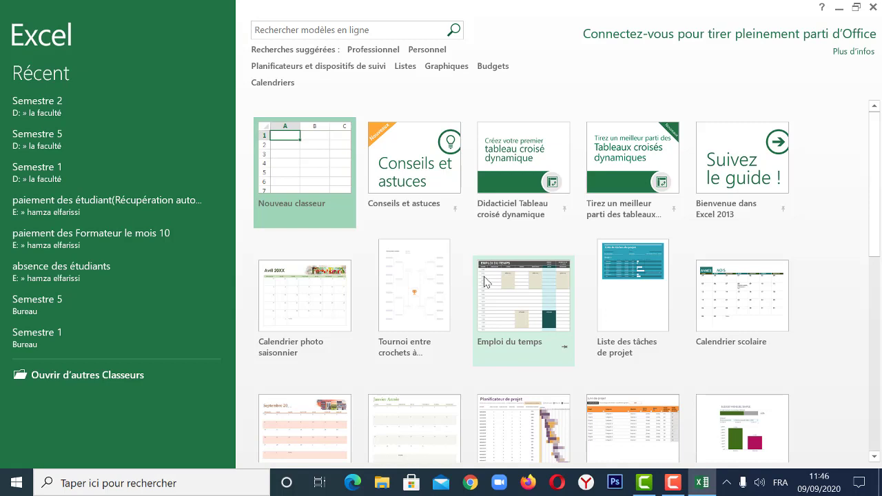
click(307, 170)
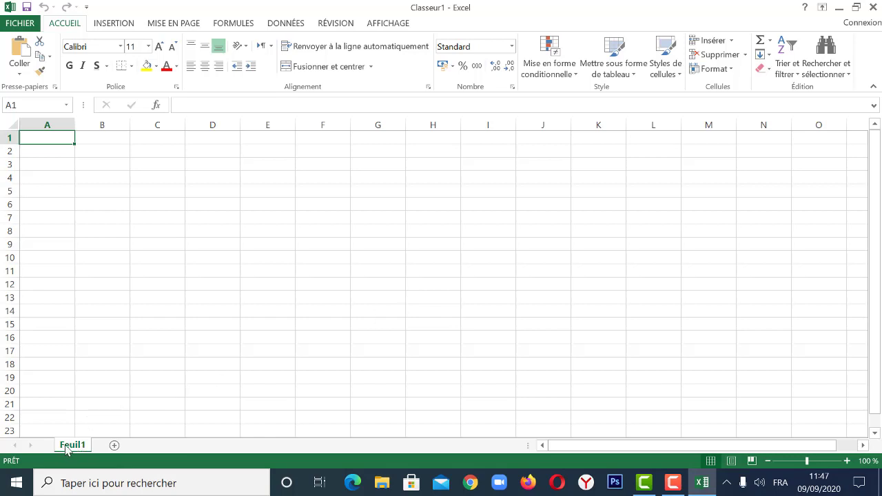
- Add a second worksheet and rename the first sheet, Feuil1, as EMPLOYEE
click(114, 445)
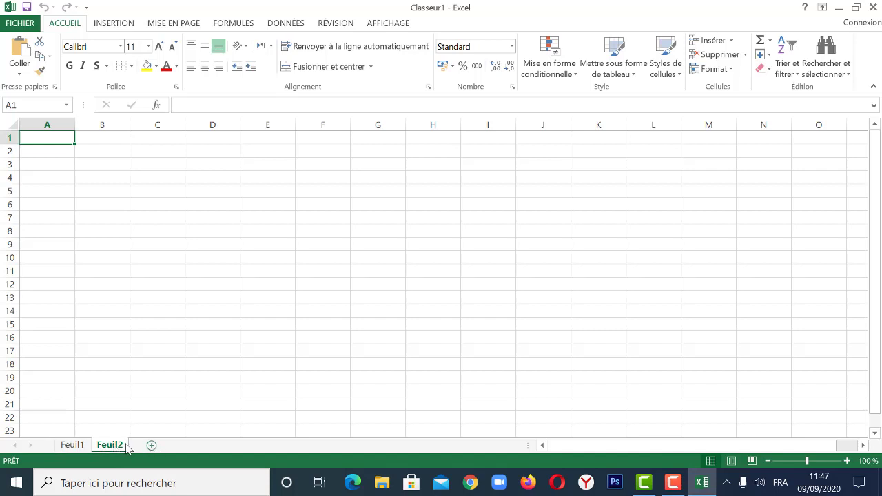
click(74, 445)
double_click(77, 445)
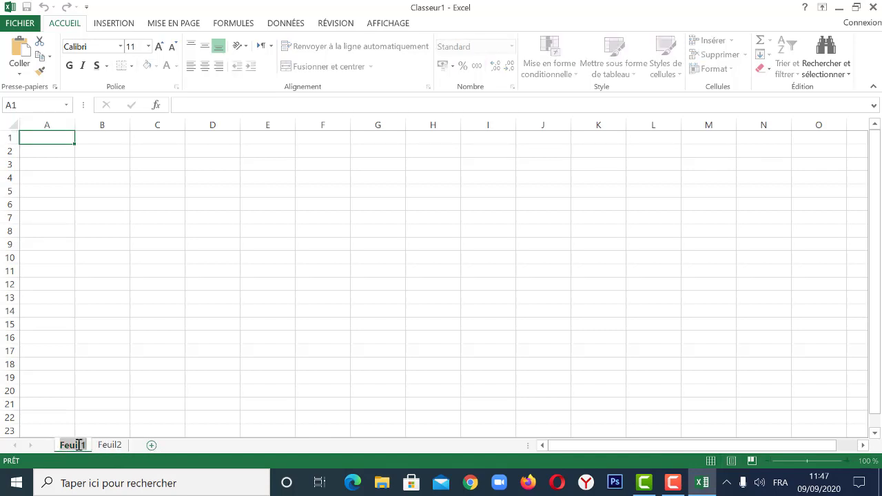
text(E)
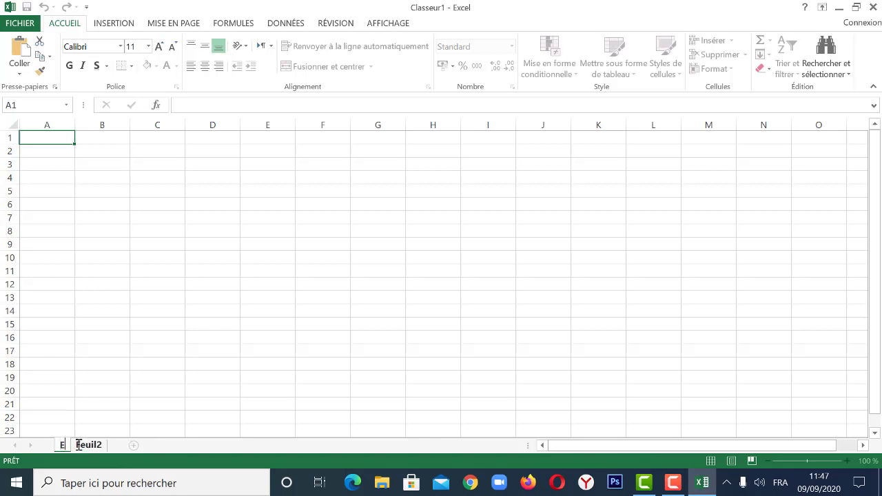
text(MPLOYEE)
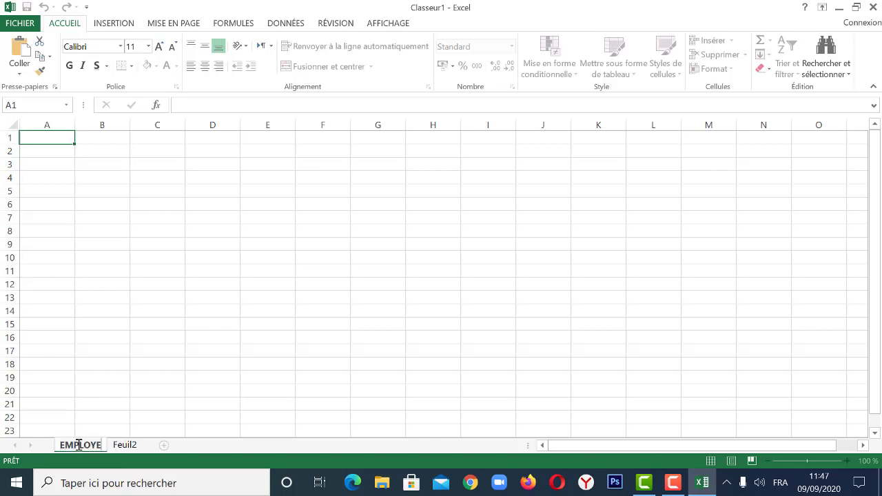
click(89, 372)
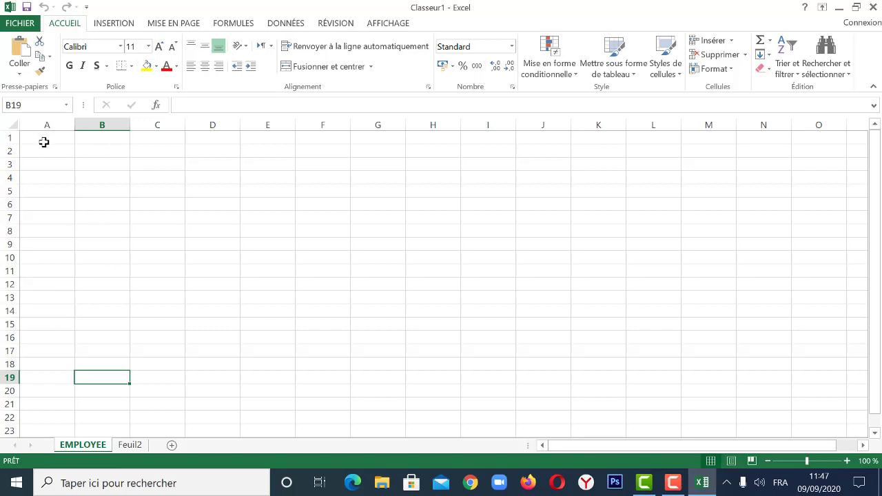
click(58, 176)
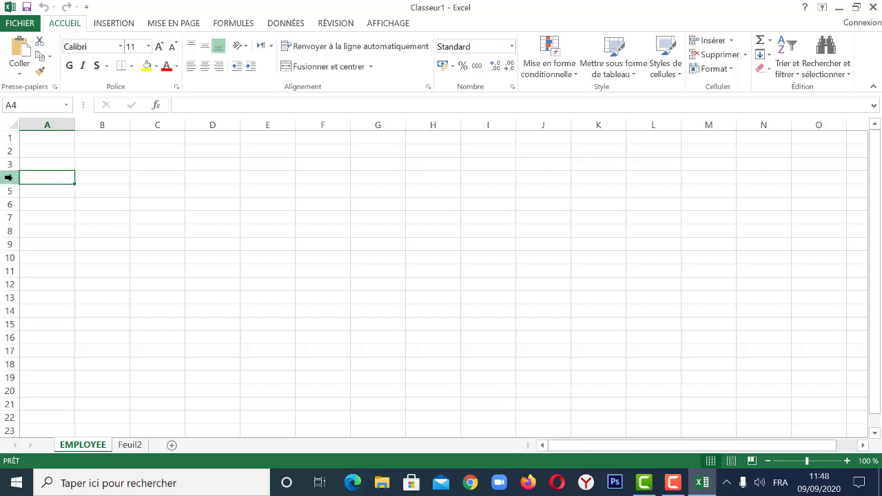
click(110, 165)
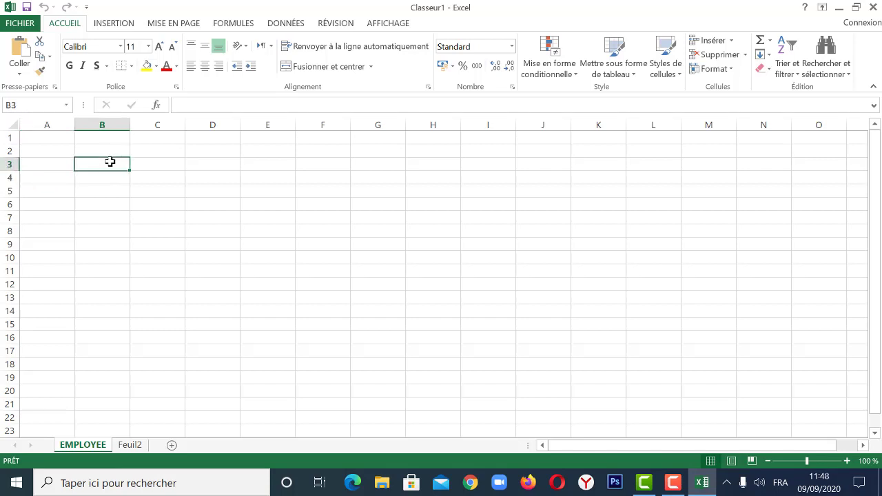
click(48, 168)
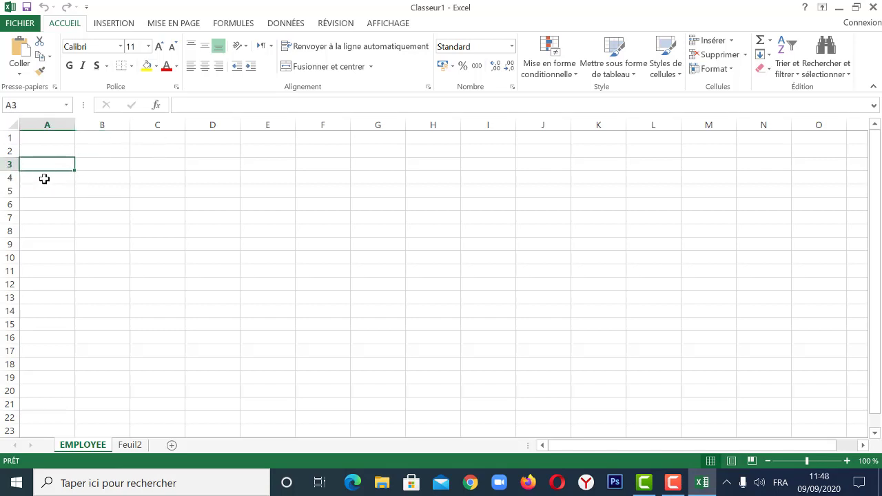
click(43, 180)
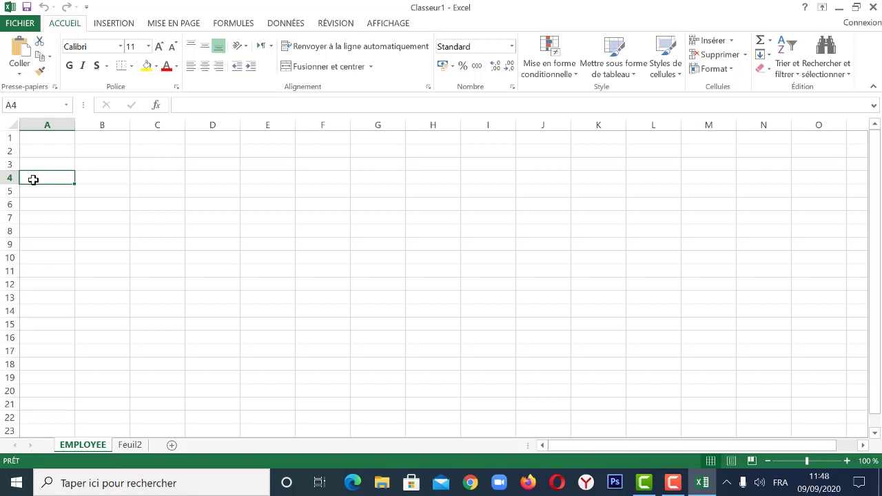
- Apply all borders and a thick outside border to the range A4:H14
drag(33, 179, 435, 309)
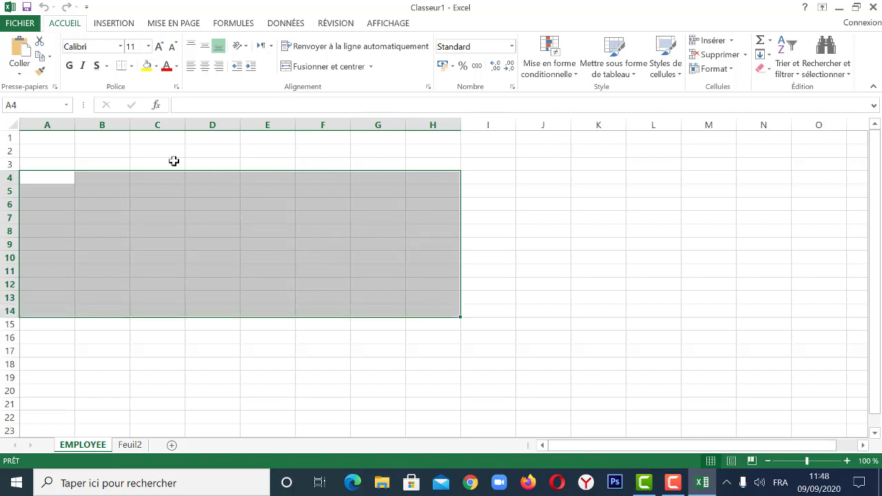
click(132, 67)
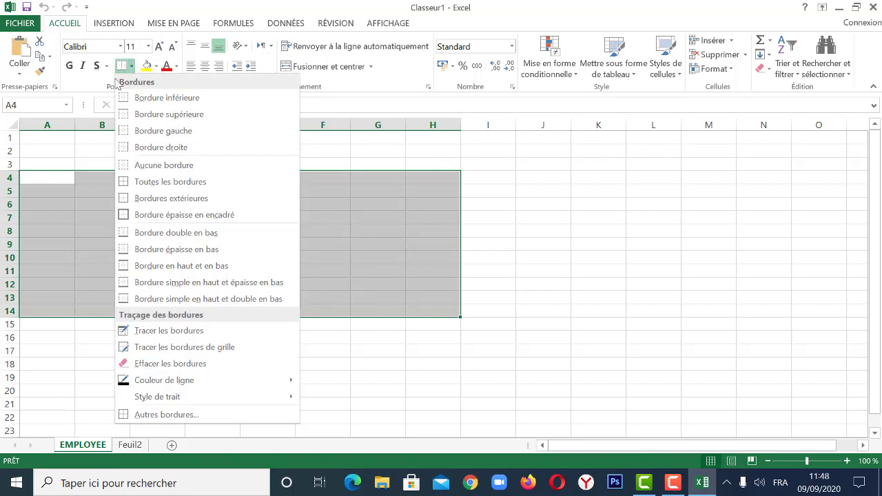
click(77, 85)
click(130, 67)
click(148, 186)
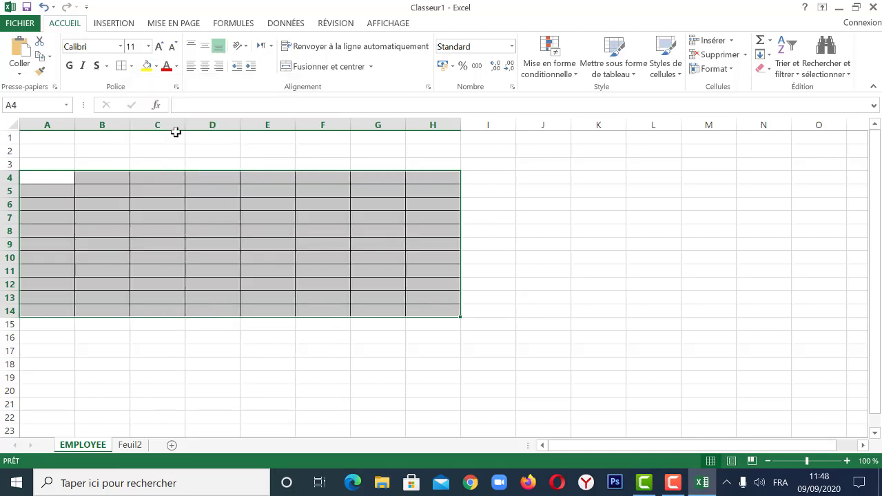
click(132, 67)
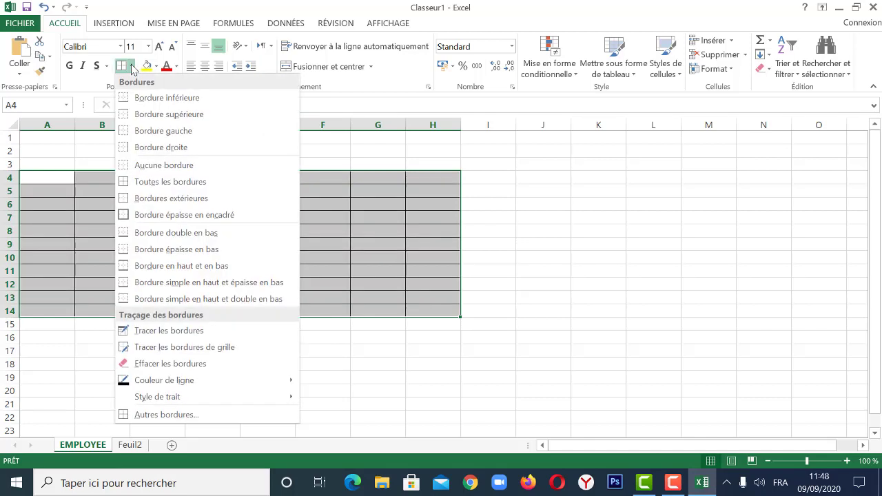
click(142, 215)
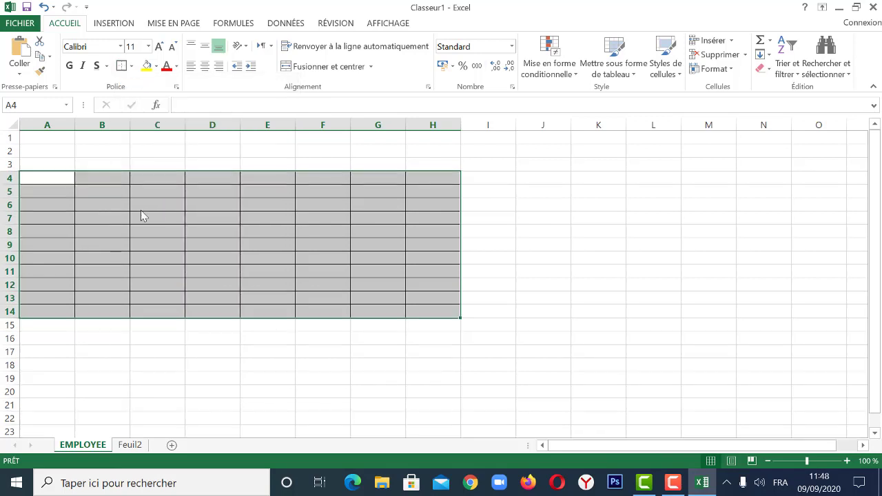
click(208, 159)
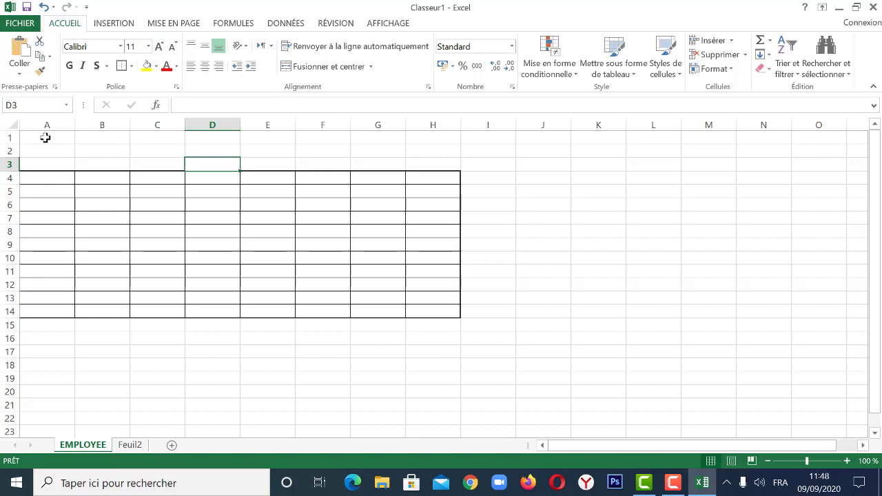
- Merge and center A1:H2 and enter the title SOCIETE WEBCINQ in it
drag(45, 138, 423, 147)
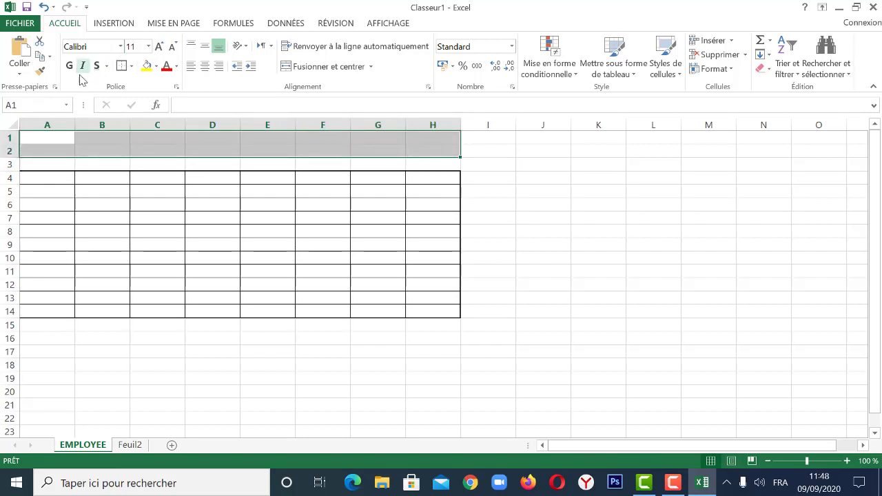
click(318, 68)
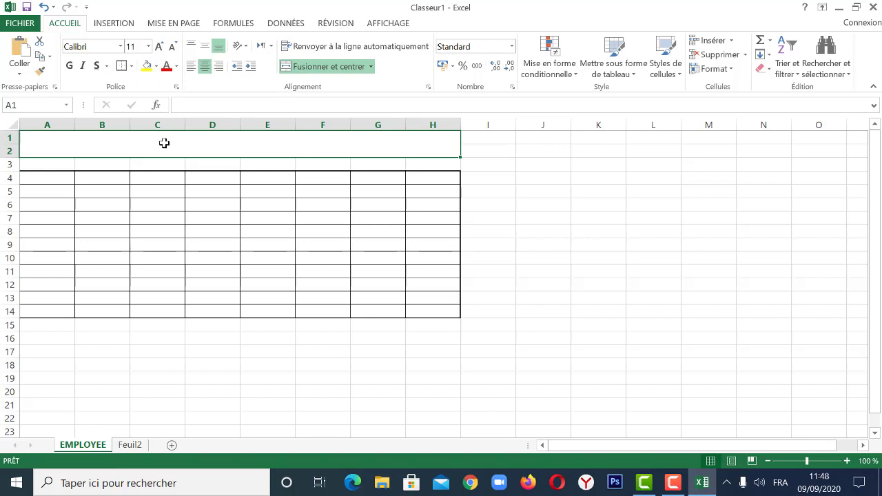
text(SO)
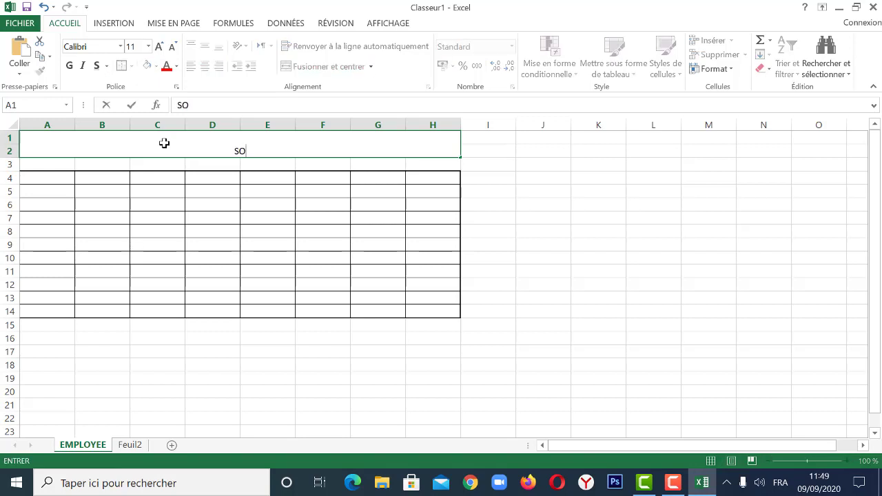
text(CIETE WEBCINQ)
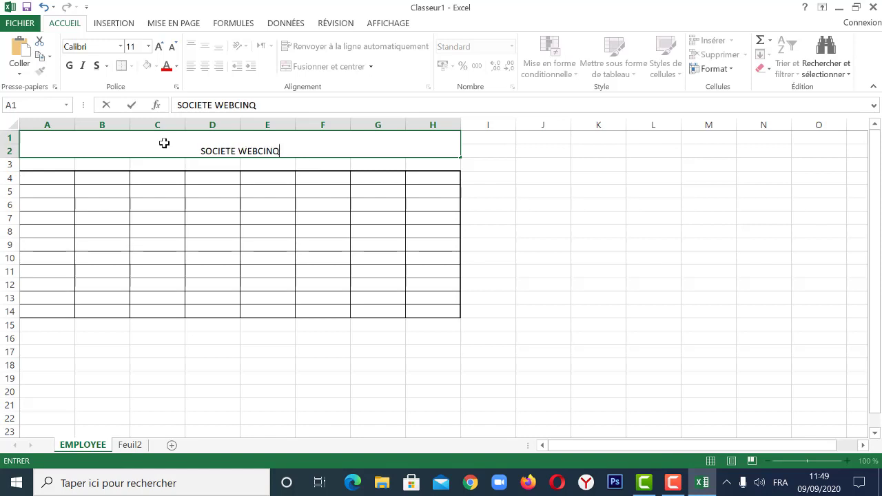
click(148, 190)
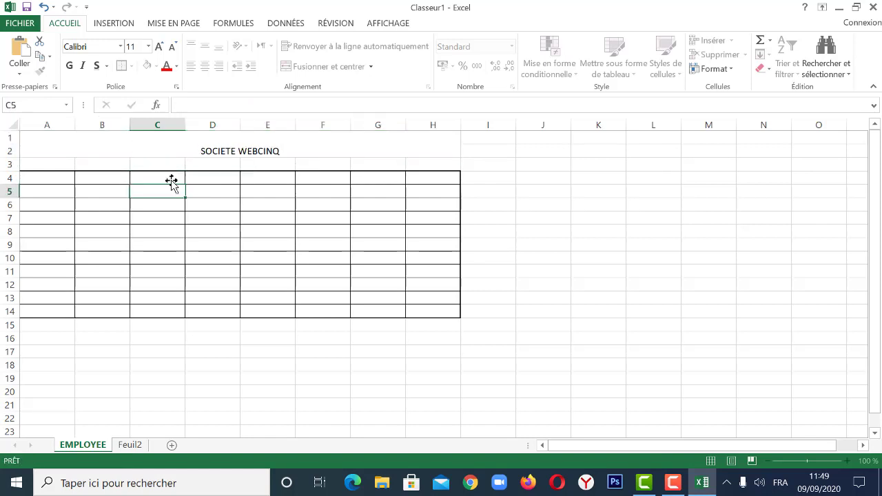
- Center the title vertically in its merged cell and make it bold, italic and double-underlined
click(207, 151)
click(204, 45)
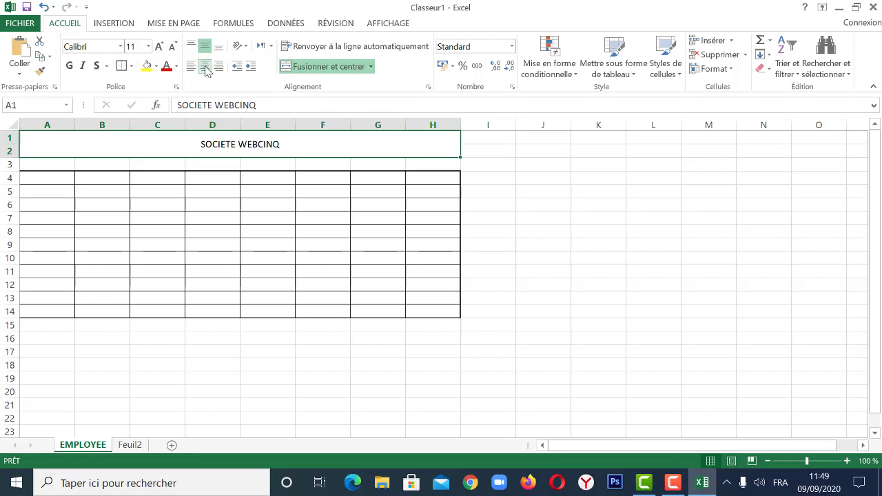
click(69, 66)
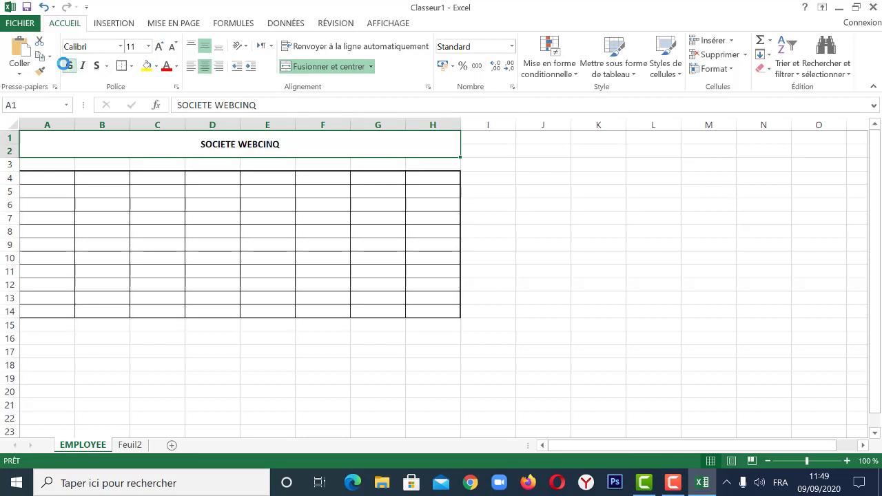
click(83, 69)
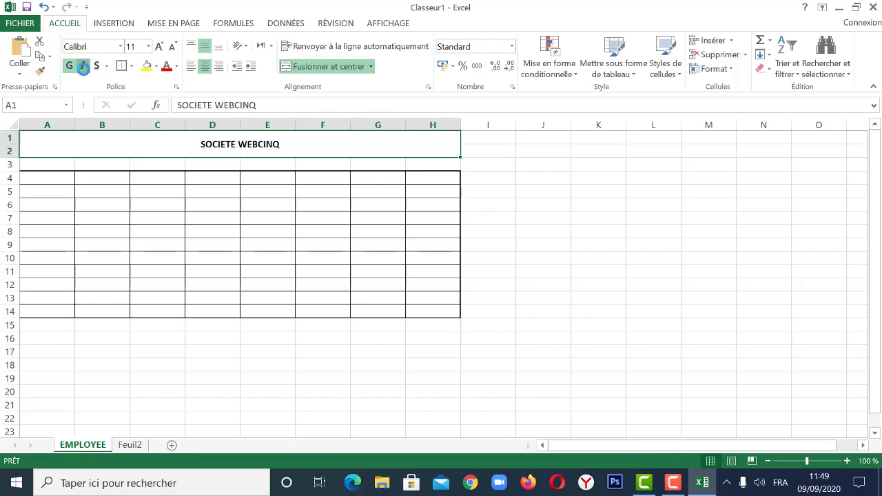
click(100, 70)
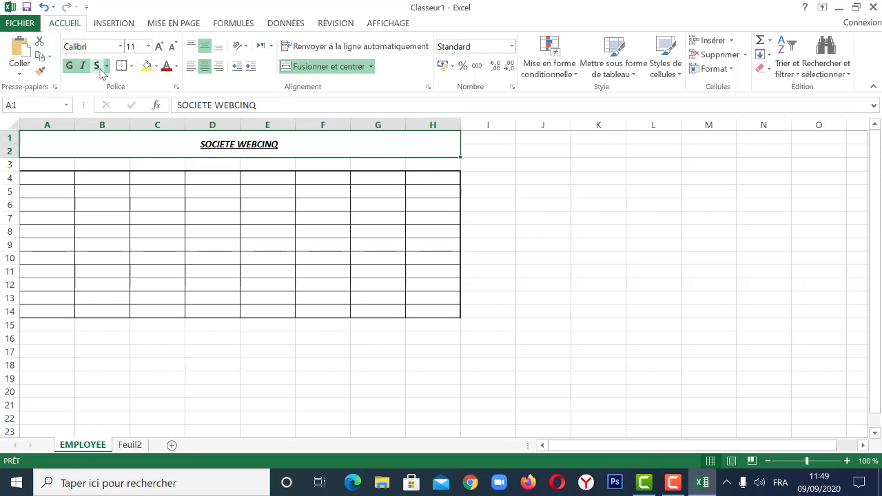
click(107, 66)
click(117, 100)
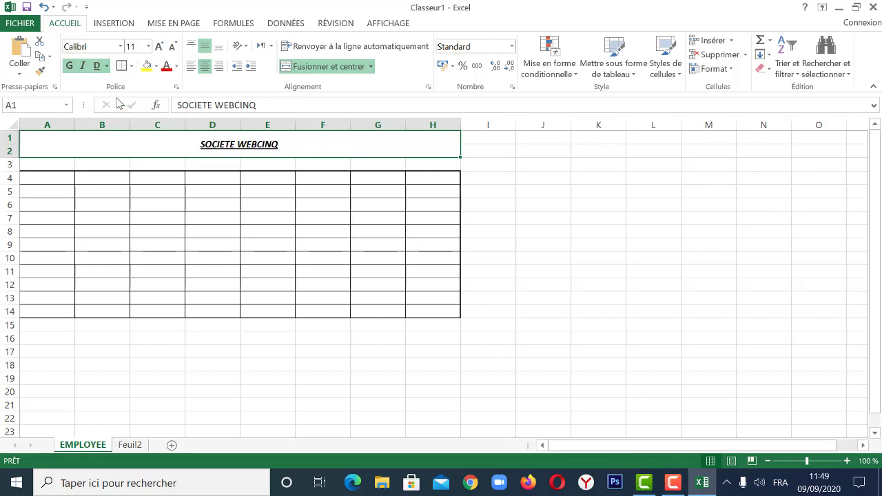
- Fill the merged title cell with light grey and set its font to Algerian, size 18
click(157, 68)
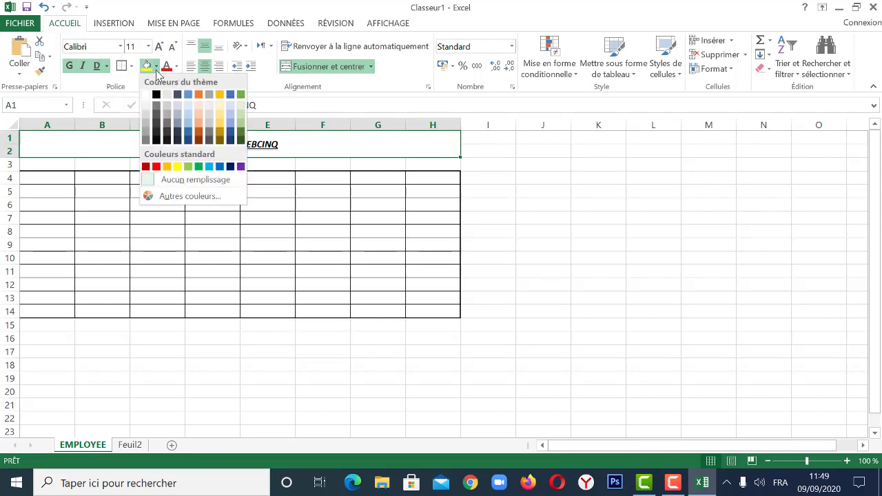
click(146, 112)
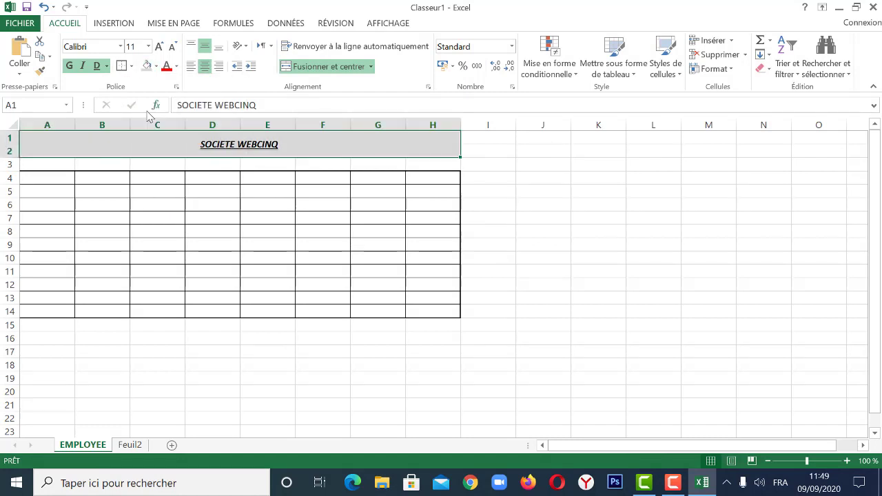
click(158, 47)
click(159, 47)
click(158, 47)
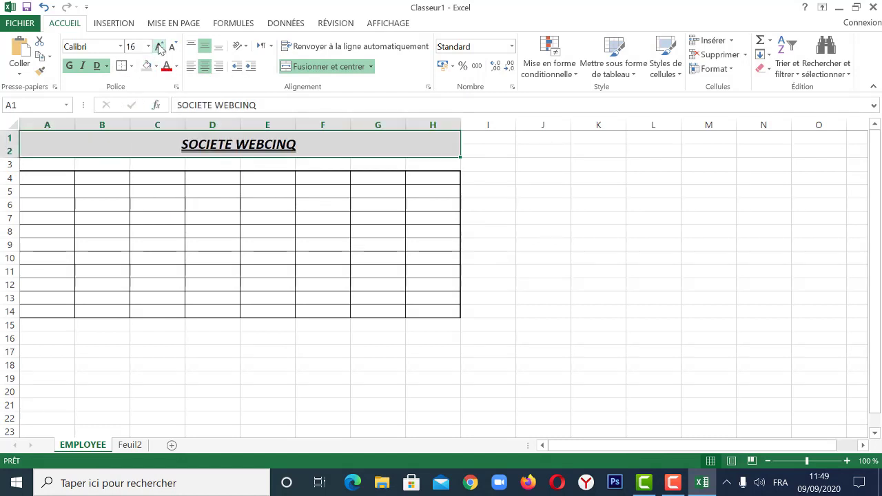
click(159, 47)
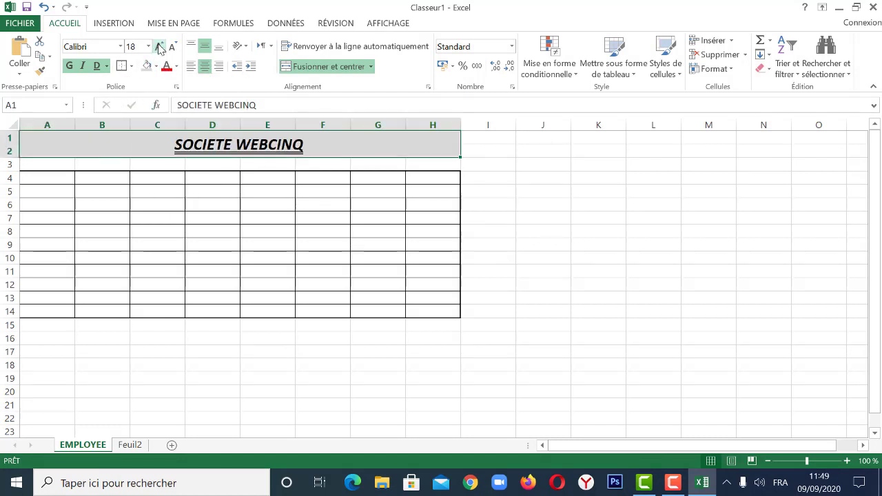
click(121, 46)
click(112, 156)
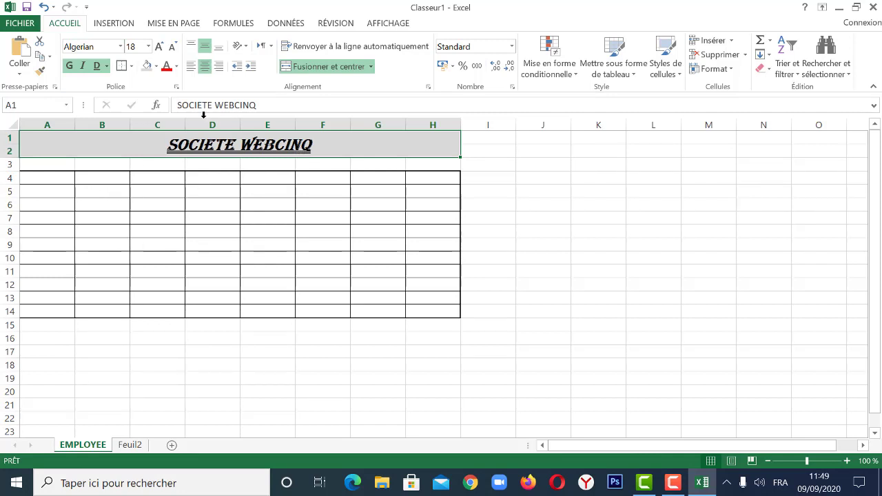
- Change the font colour of the title SOCIETE WEBCINQ to the standard purple
click(177, 67)
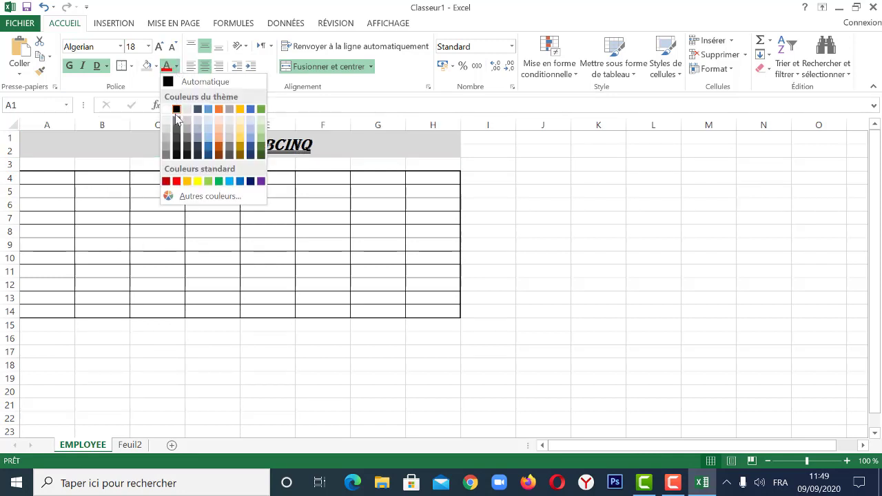
click(260, 182)
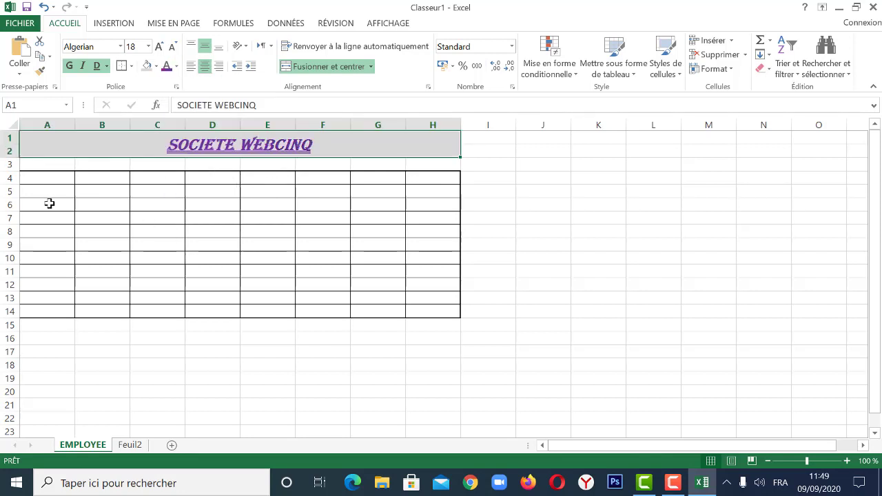
- Enter the column header NOM in cell A4
click(47, 177)
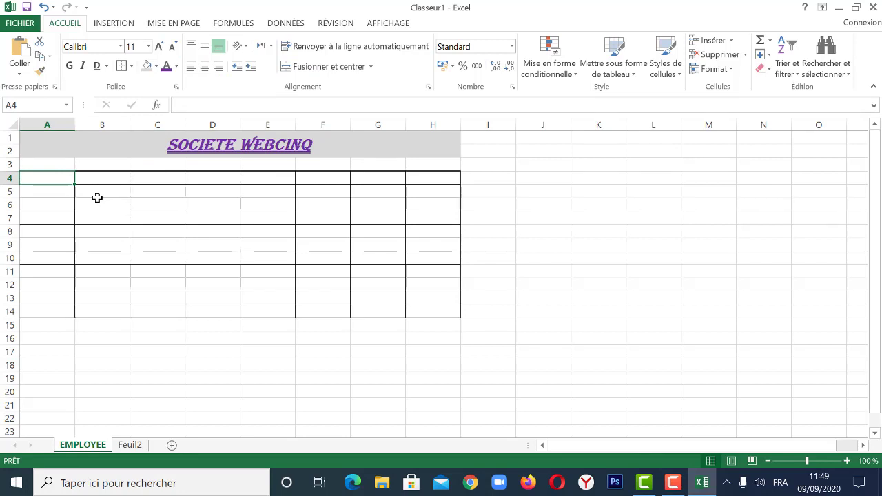
text(NOM)
key(Tab)
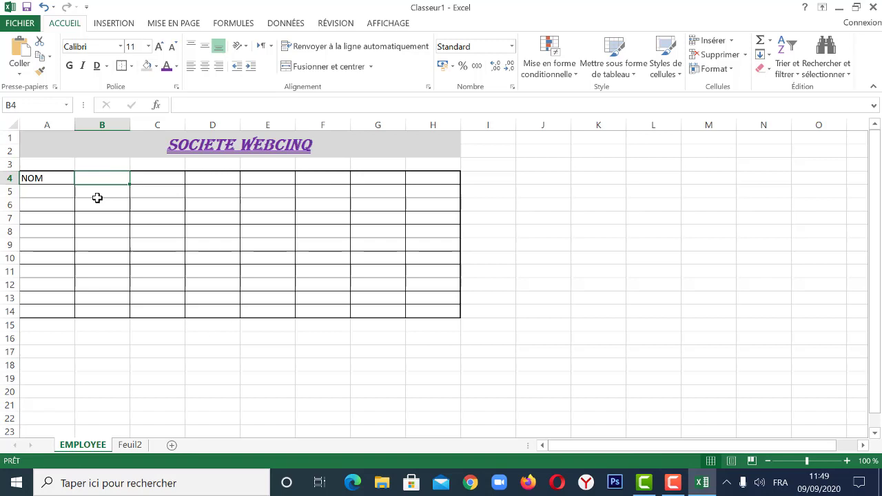
- Enter the header JANVIER in B4 and autofill the month series across to MARS in D4
text(CA)
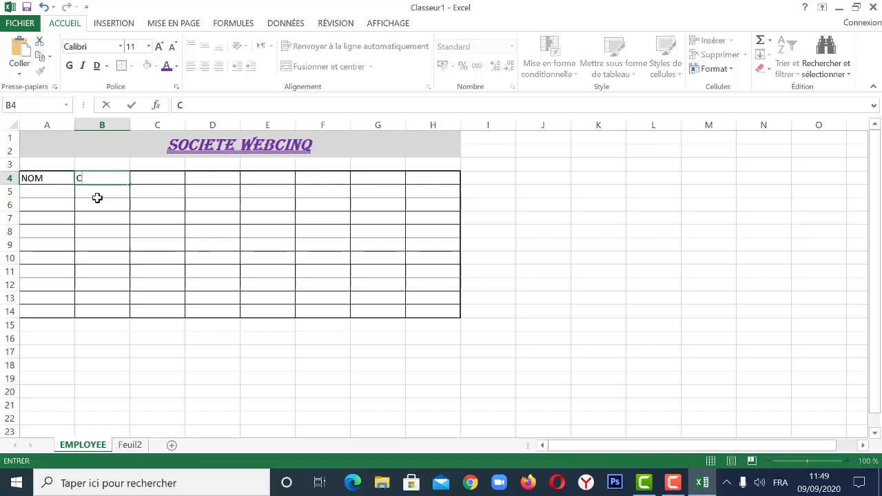
key(BackSpace)
key(BackSpace)
text(JANVIER)
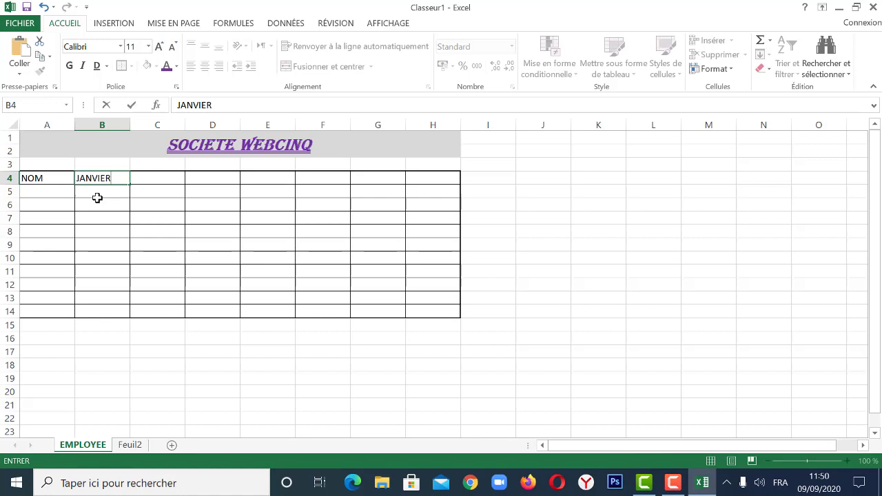
key(Return)
click(114, 178)
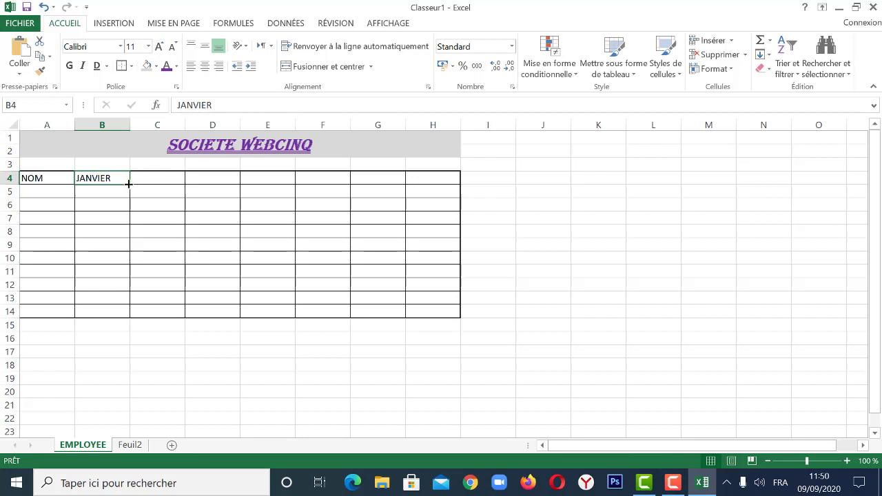
drag(129, 184, 247, 182)
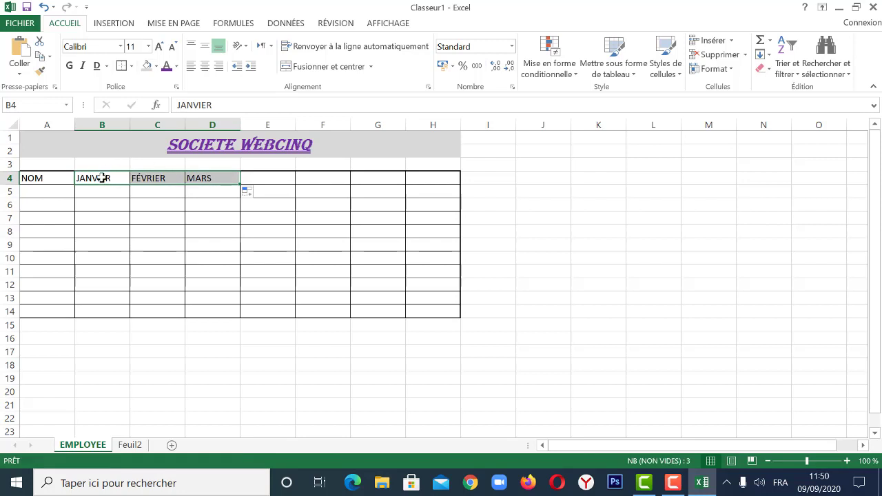
click(266, 178)
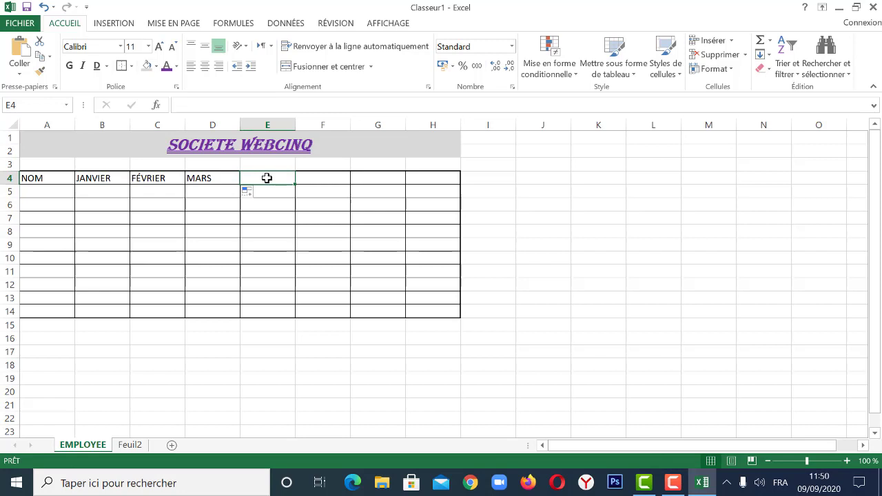
text(SERVICE)
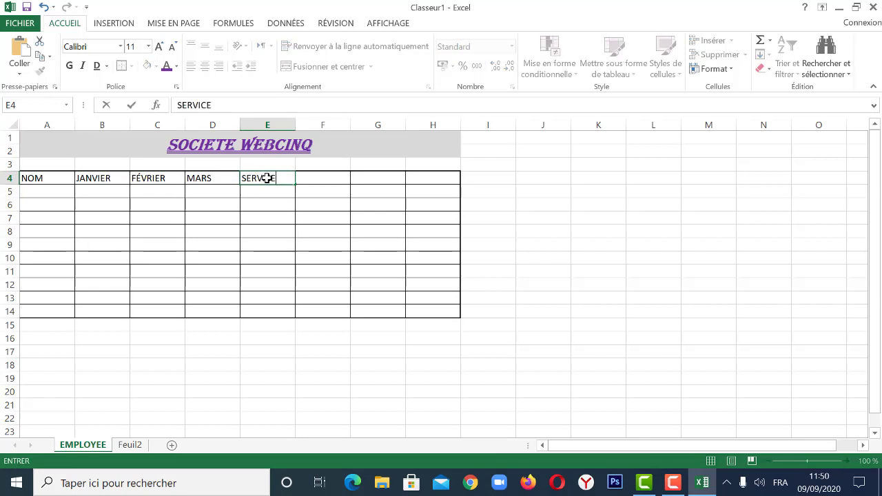
click(328, 179)
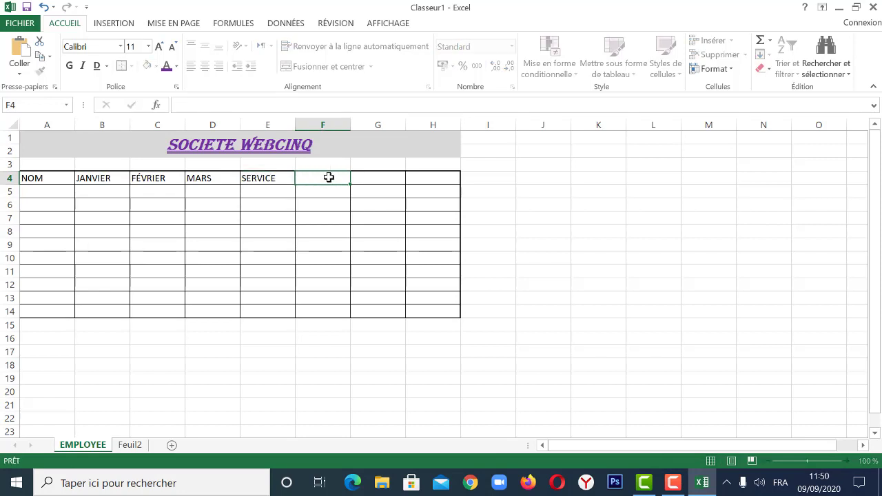
- Set the header in E4 to MOYENNE
click(270, 179)
text(MOY)
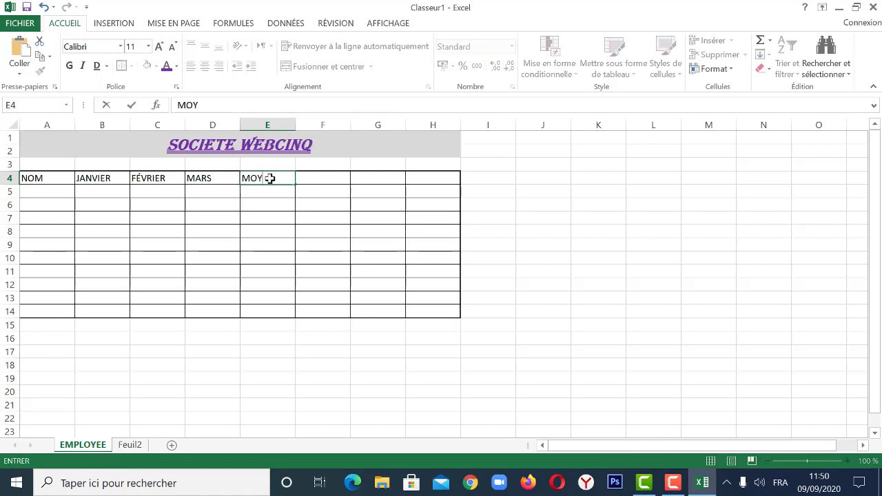
text(ENNE)
click(307, 177)
text(E)
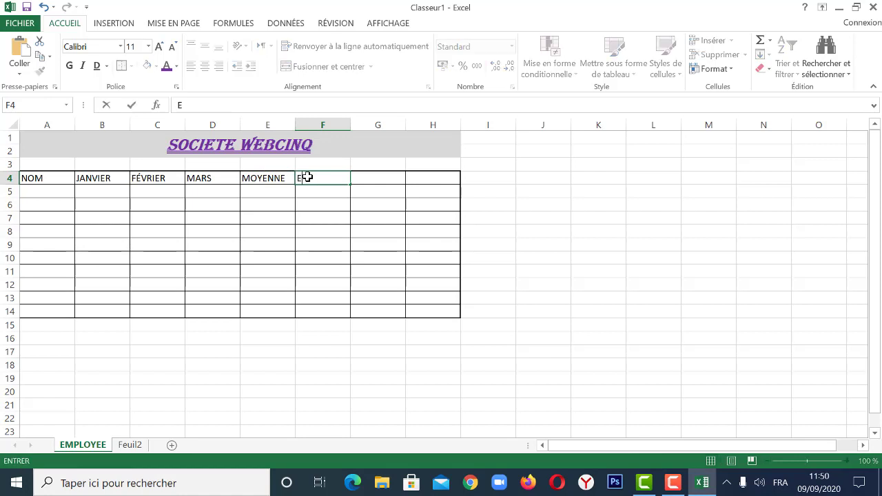
text(NCOURAG)
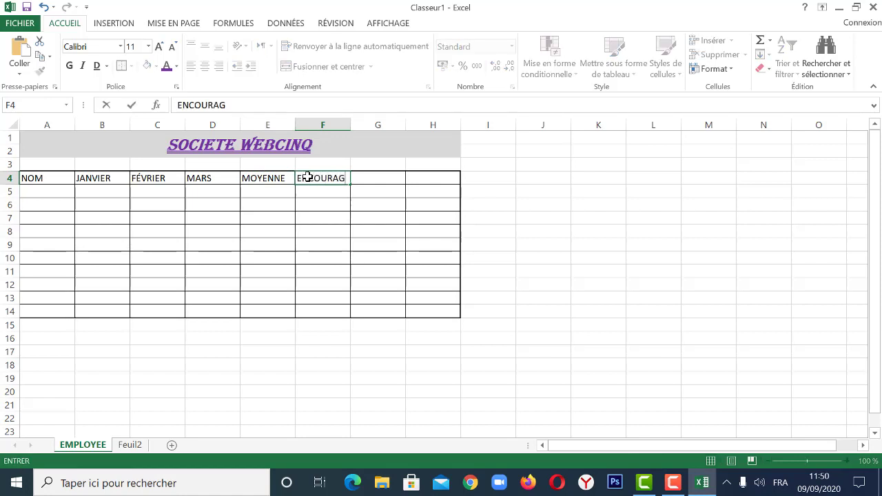
key(BackSpace)
key(BackSpace)
key(BackSpace)
key(BackSpace)
key(BackSpace)
key(BackSpace)
key(BackSpace)
key(BackSpace)
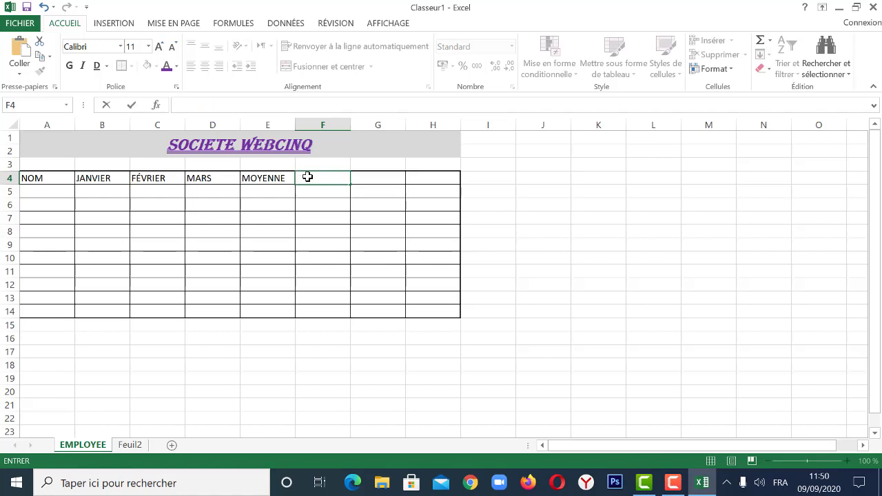
text(E)
key(BackSpace)
- Enter the headers PRIME in F4 and SERVICE in G4
text(PRIME)
click(370, 178)
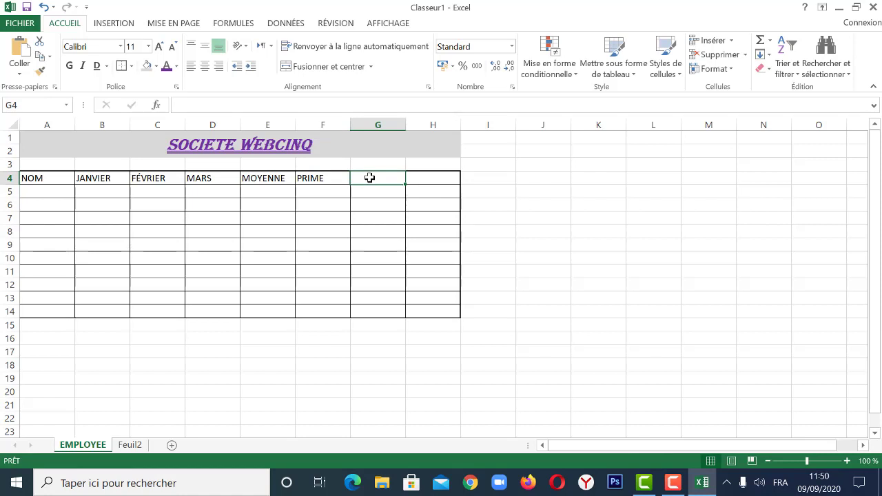
text(SERVICE)
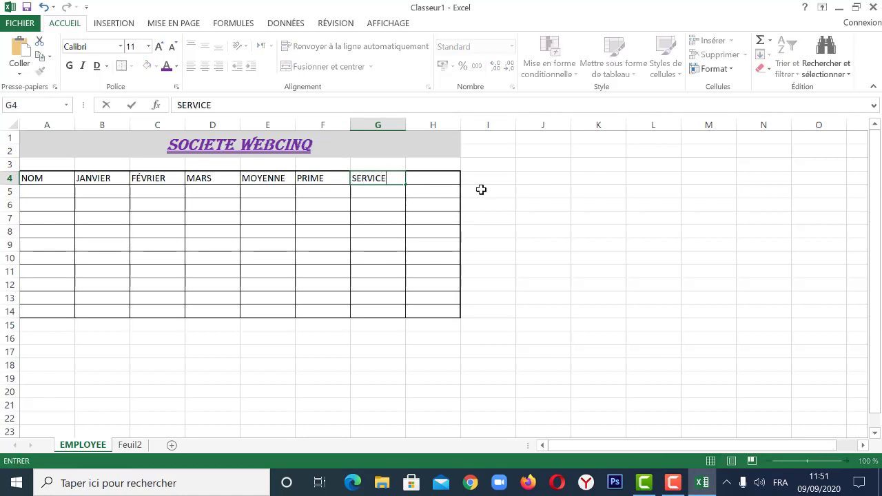
- Enter the header CLASSEMENT in H4 and autofit column H to its width
click(432, 177)
text(C)
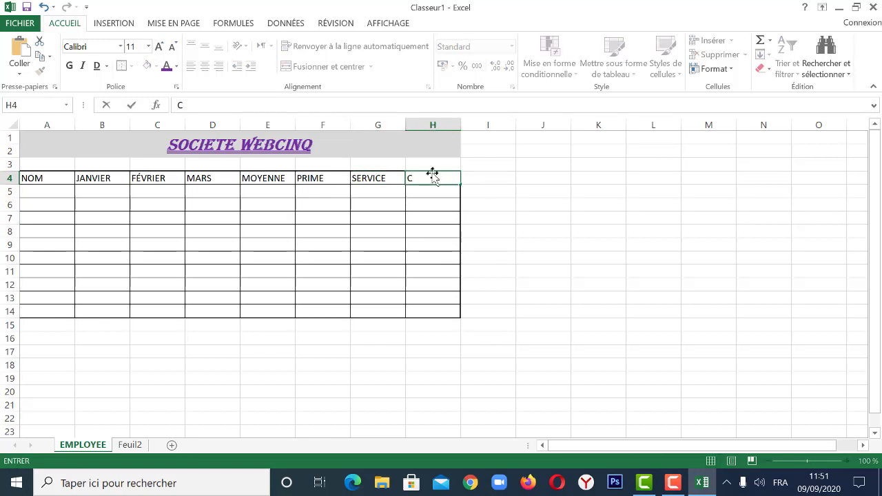
text(LASSEMEN)
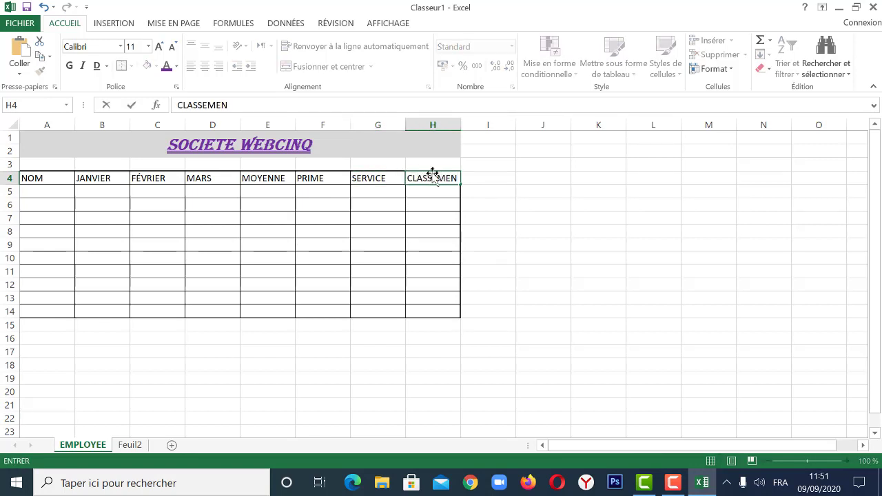
text(T)
click(463, 127)
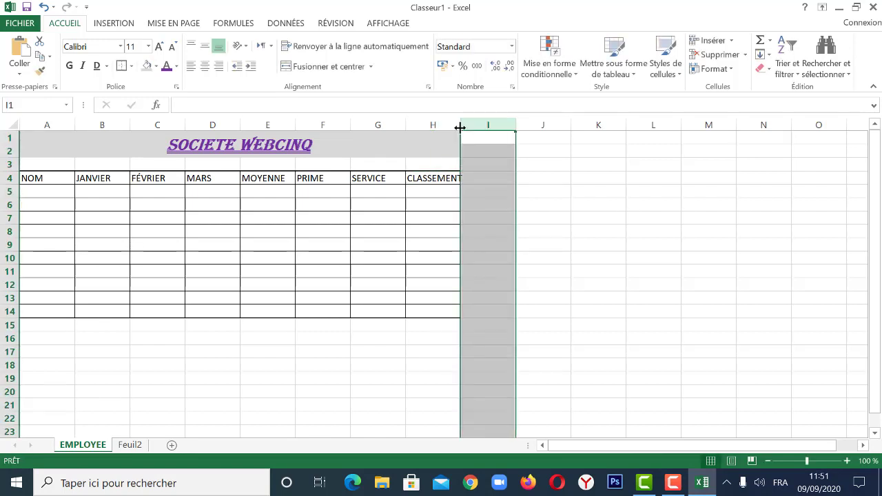
drag(459, 127, 459, 130)
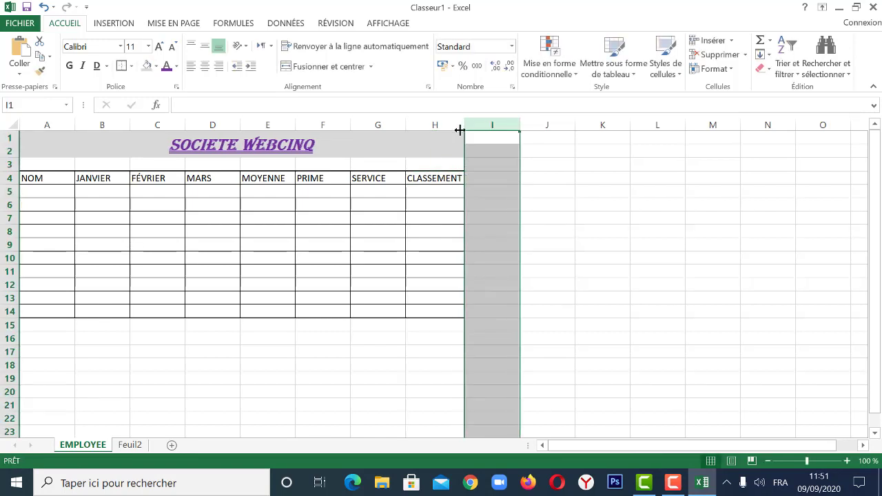
- Enter the first two employees' names in A5 and A6, below the NOM header
click(51, 190)
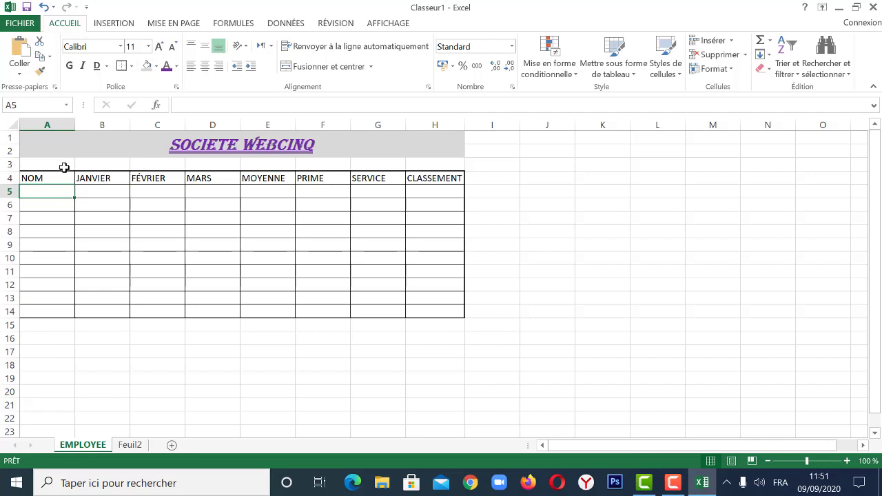
text(R)
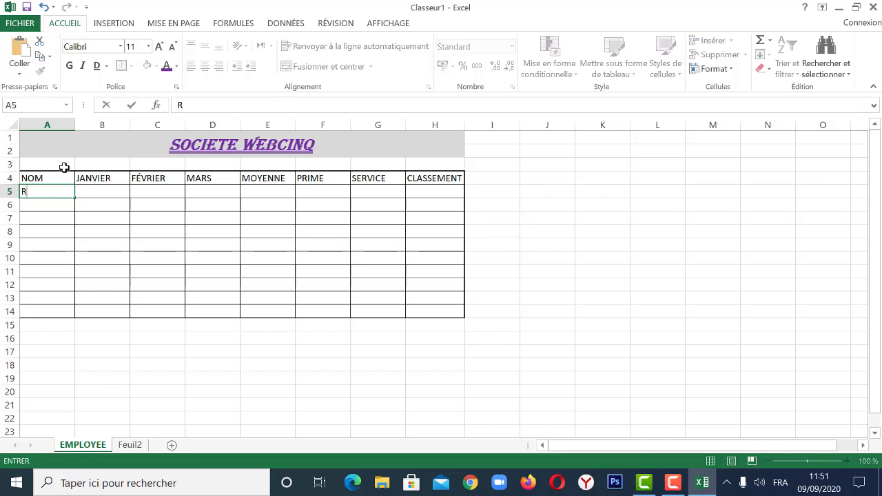
text(IDA)
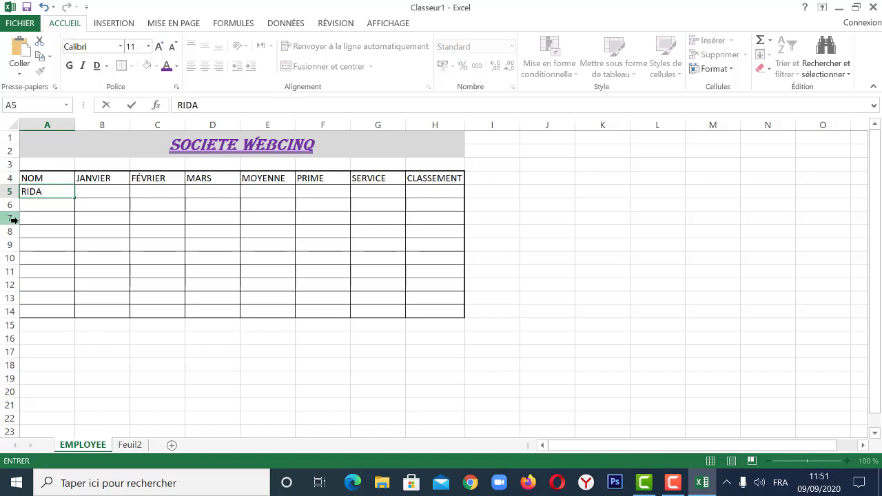
click(35, 198)
text(MOUNA)
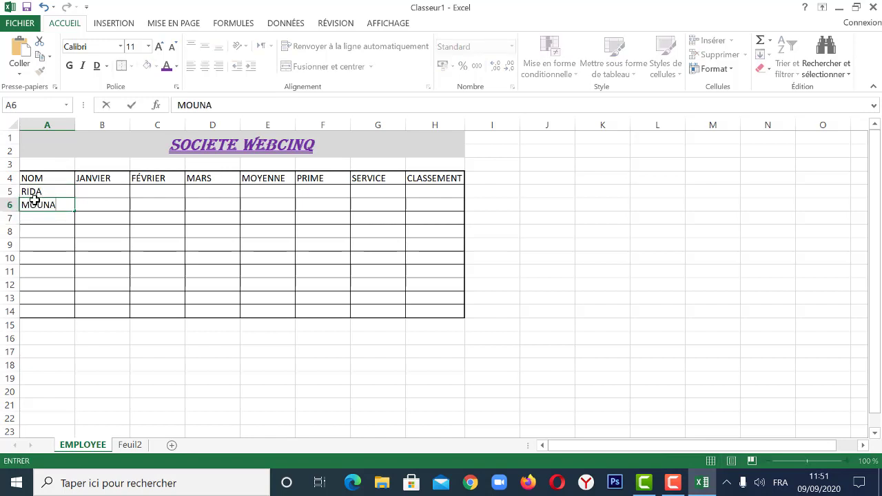
key(Return)
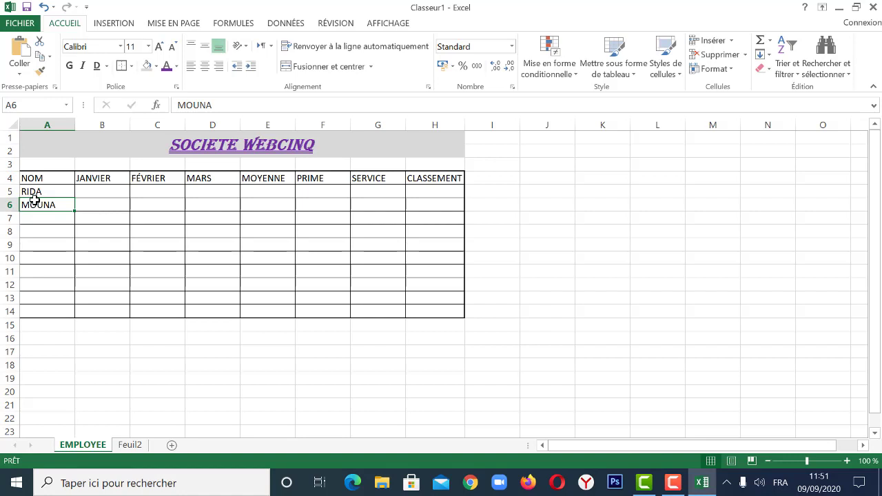
- Enter the next two employees' names in A7 and A8
text(ACG)
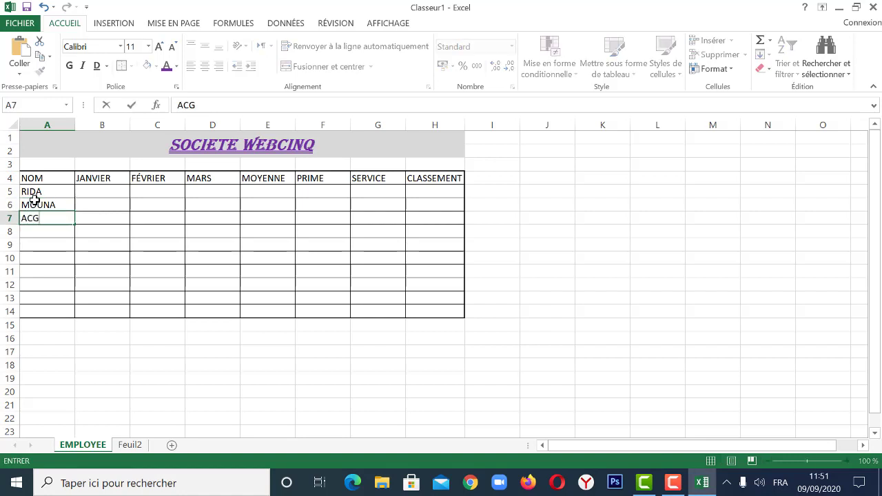
key(BackSpace)
text(HTRA)
key(BackSpace)
key(BackSpace)
key(BackSpace)
text(RAF)
key(Return)
text(ANO)
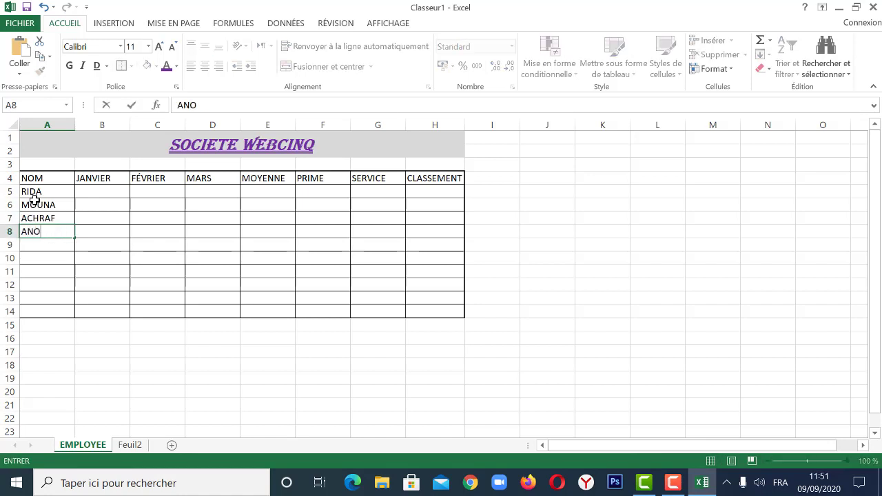
text(UAR)
key(Return)
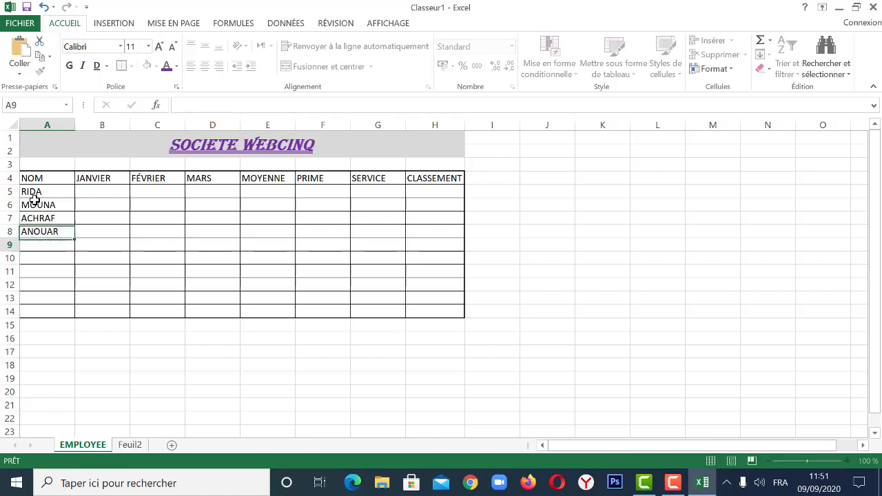
- Enter four more employees' names in the range A9:A12
text(HAFSA)
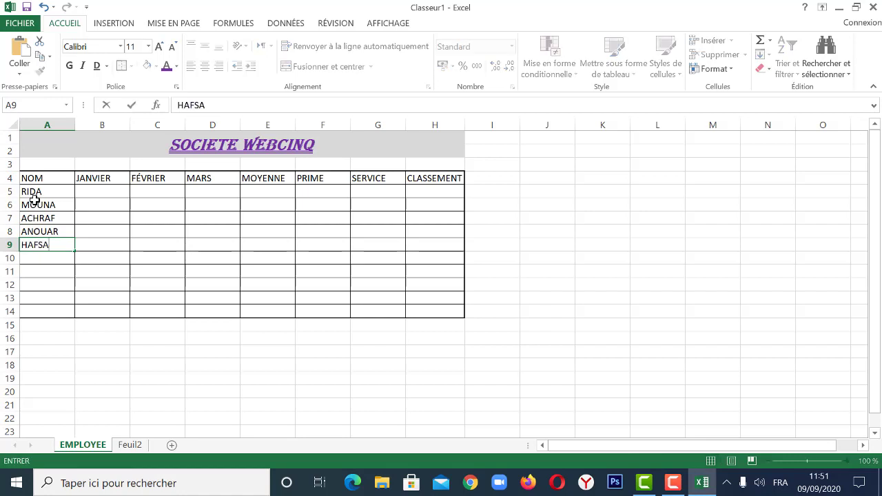
key(Return)
text(YASSIR)
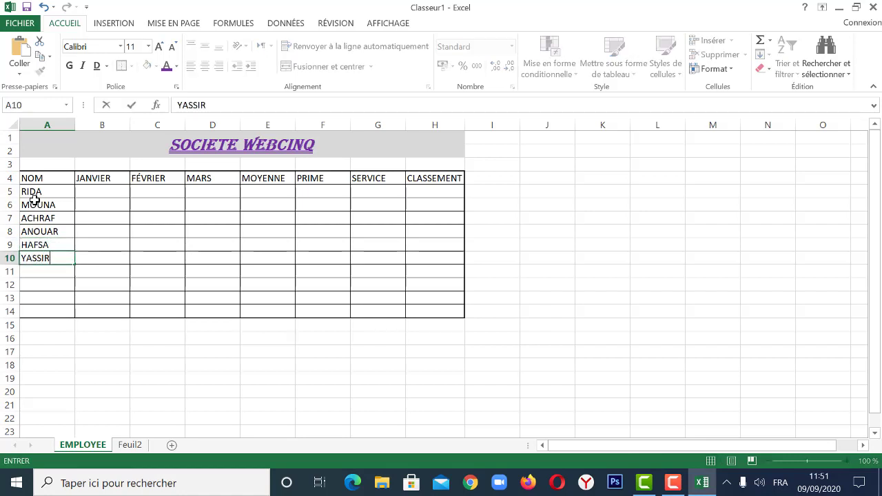
key(Return)
text(AYOUB)
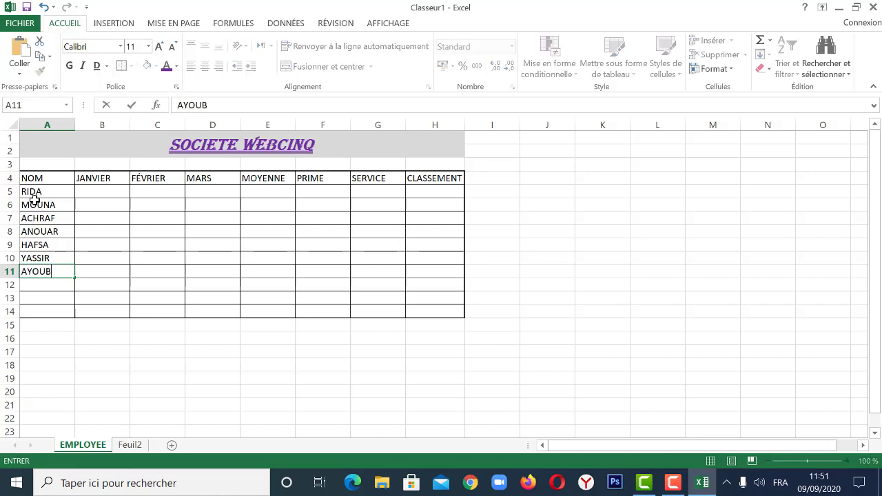
key(Return)
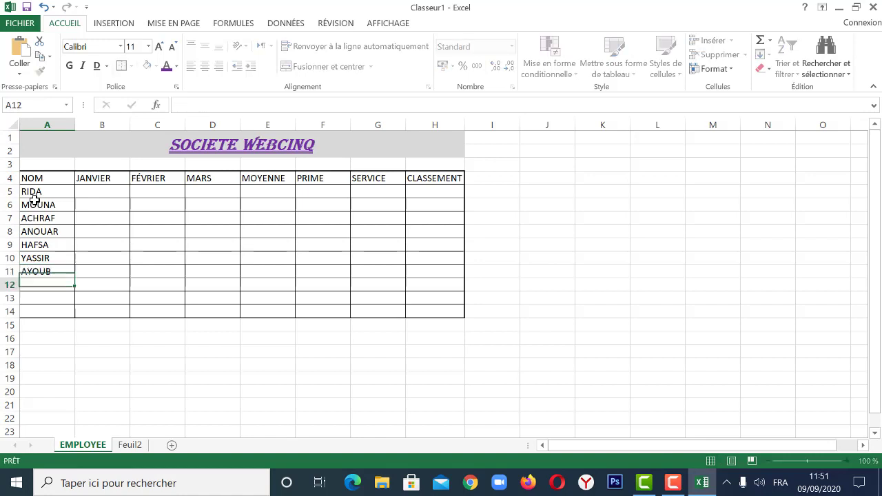
text(LE)
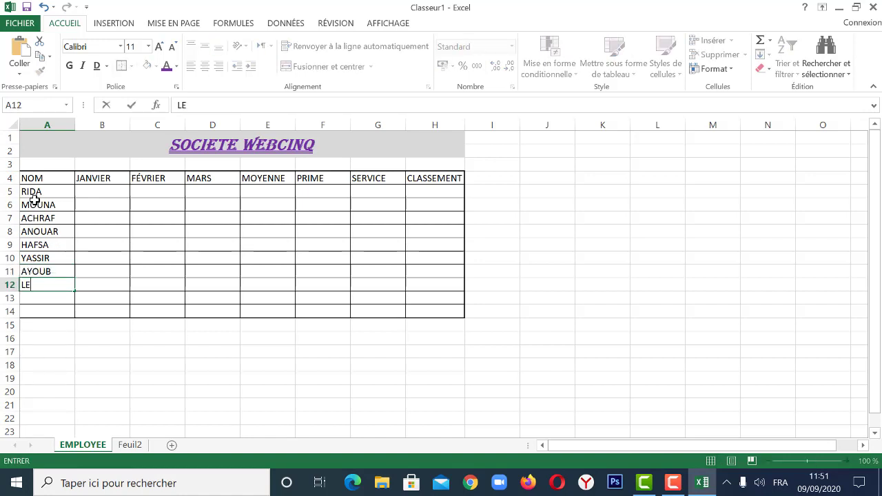
text(ILA)
key(Return)
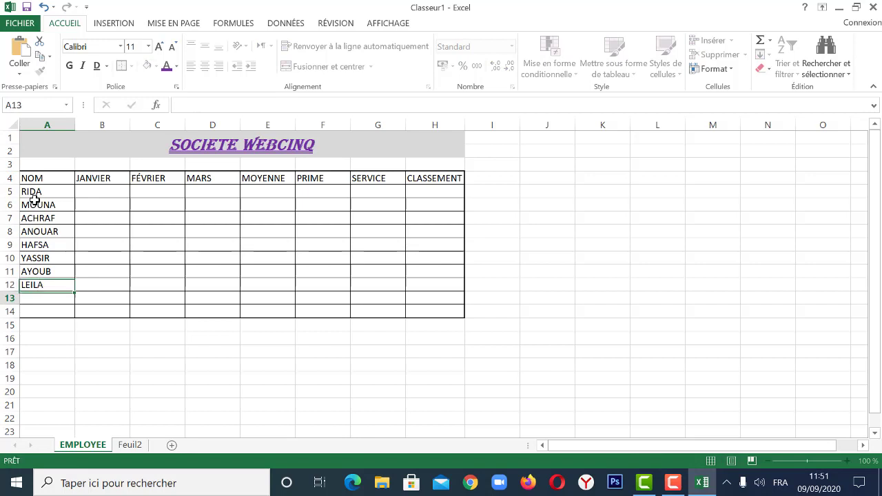
- Enter the last two employees' names in A13 and A14 of the NOM column
text(OMAR)
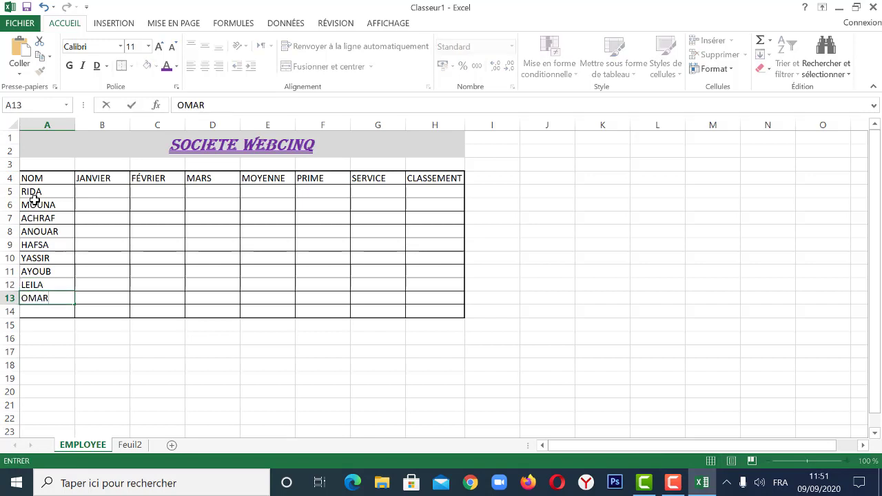
key(Return)
text(KHALID)
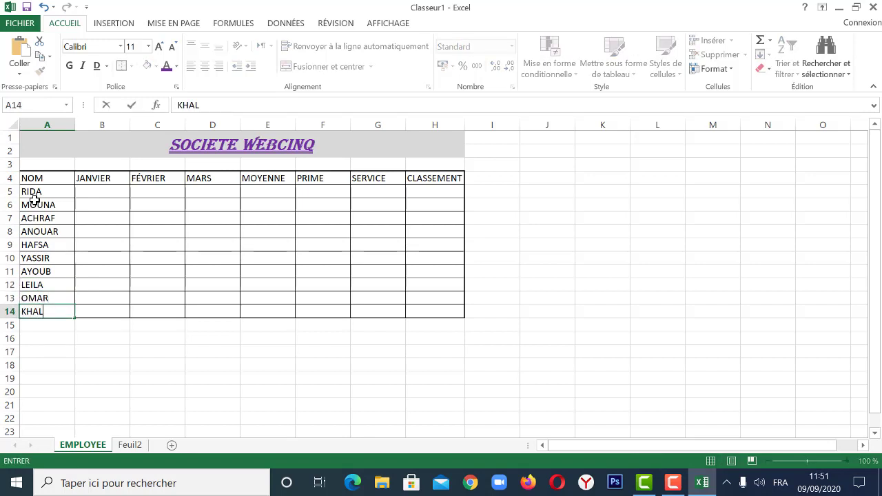
- Enter the first employee's January to March amounts in B5:D5 as 1200, 2300 and 4500
click(96, 187)
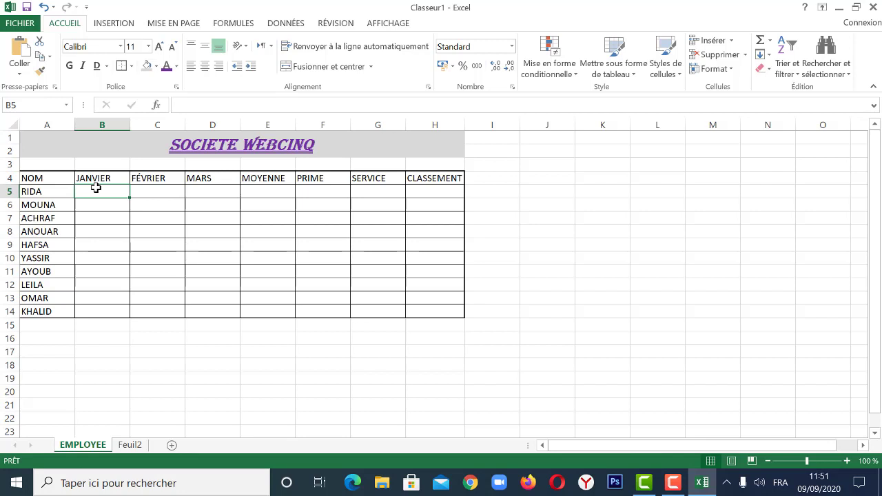
text(12)
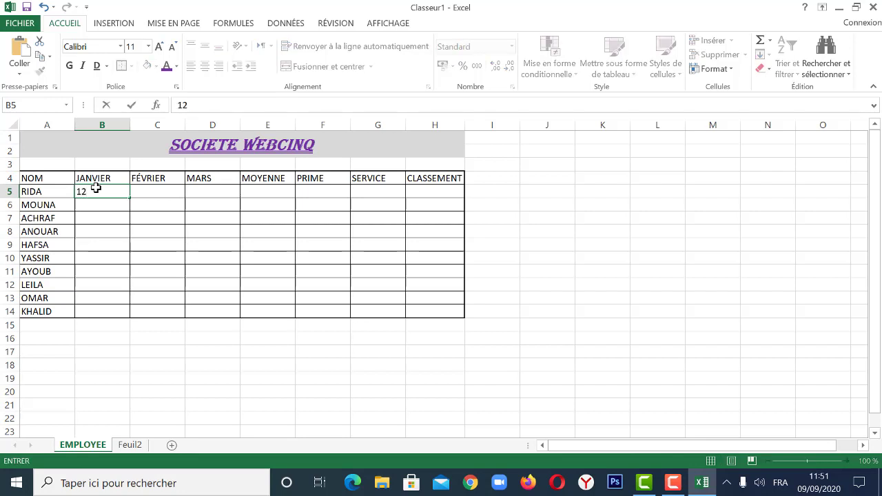
text(00)
key(Tab)
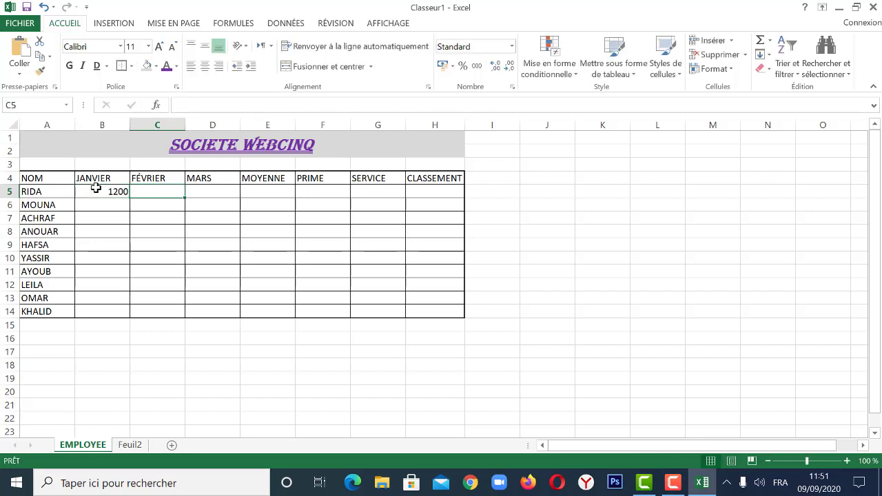
text(2300)
key(Tab)
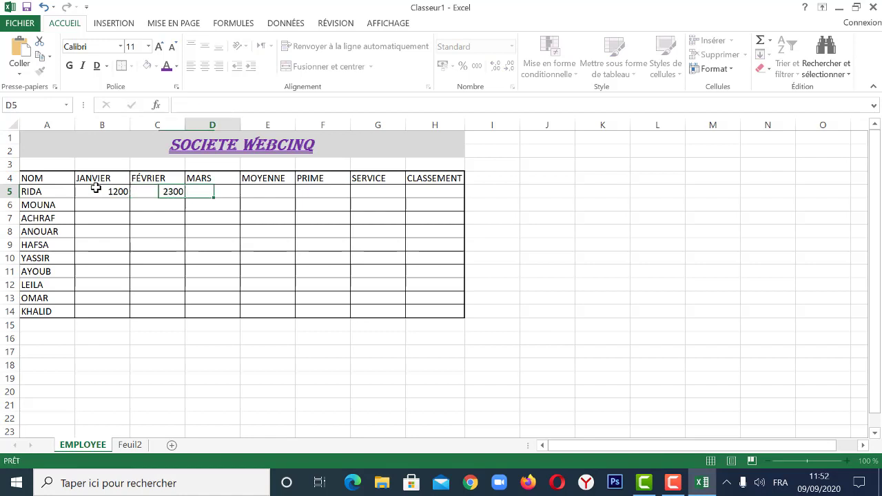
text(4500)
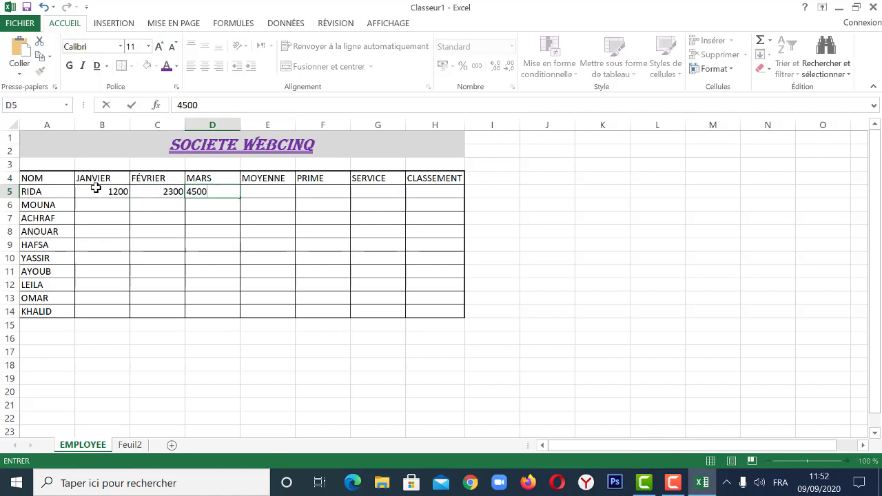
key(Return)
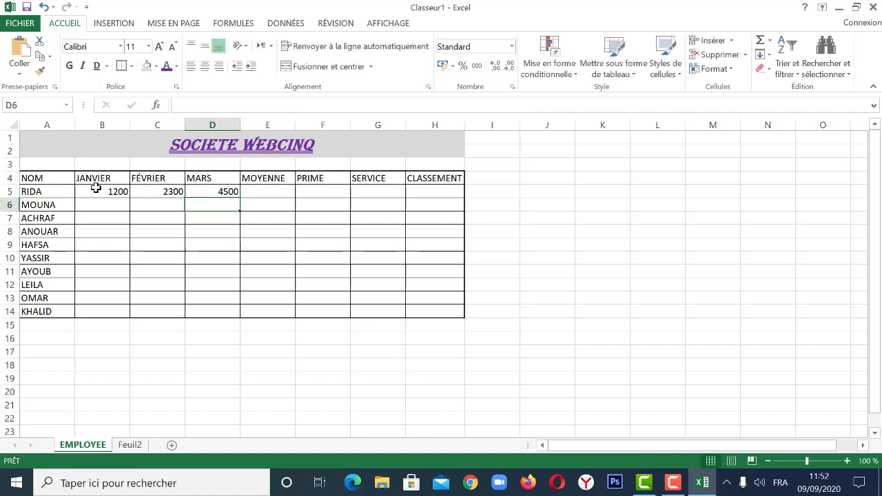
- Fill the second employee's monthly amounts with 5000 in D6, 6000 in C6 and 4500 in B6
text(500)
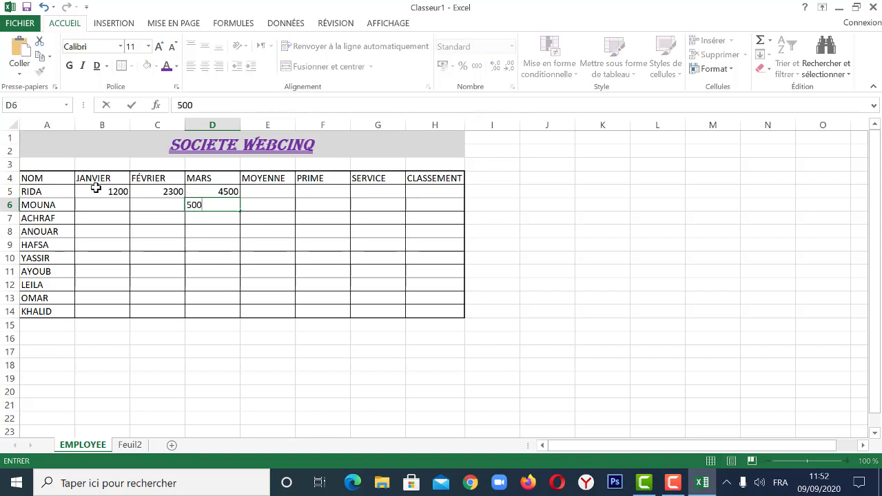
text(0)
key(Left)
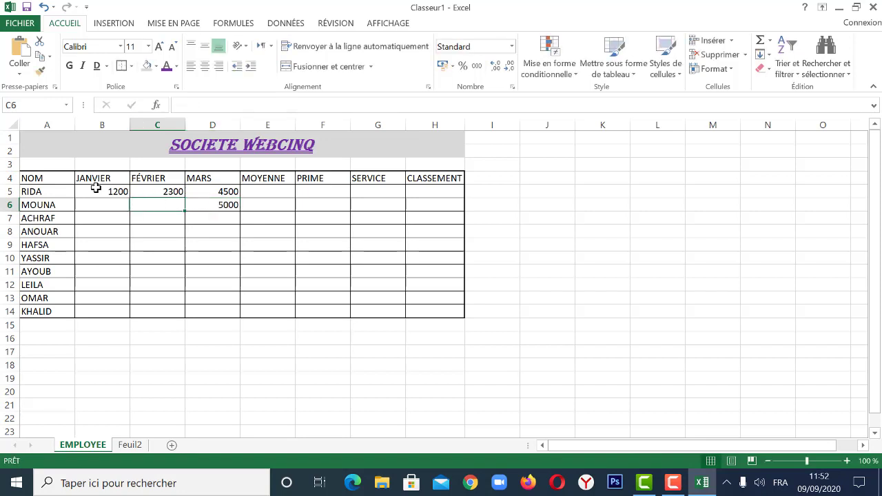
text(6000)
key(Left)
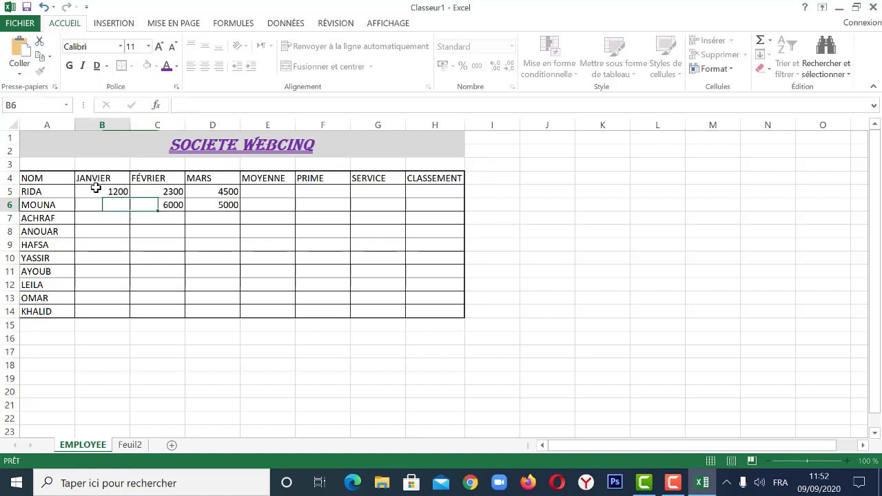
text(4500)
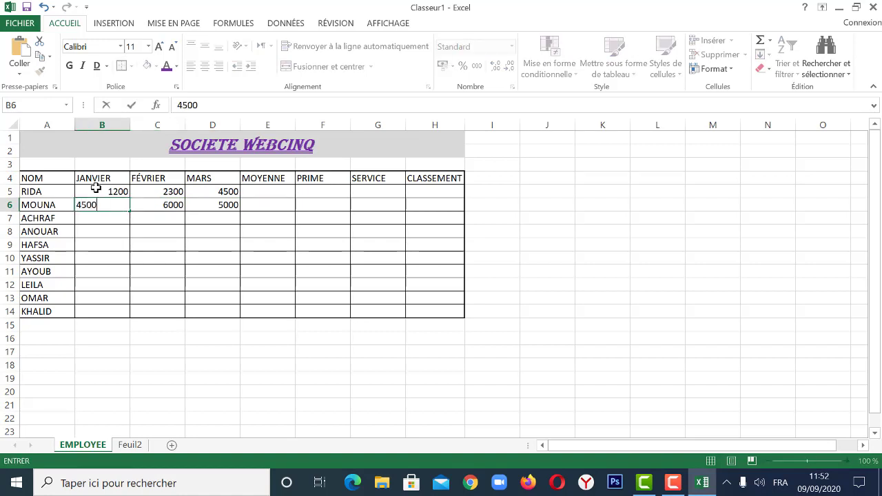
key(Return)
- Enter the third employee's January to March amounts in B7:D7 as 3000, 2000 and 1500
text(3000)
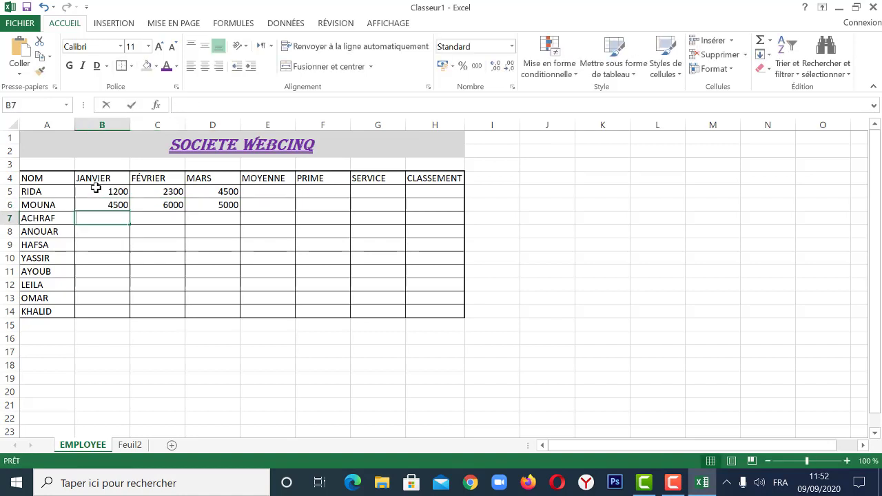
key(Tab)
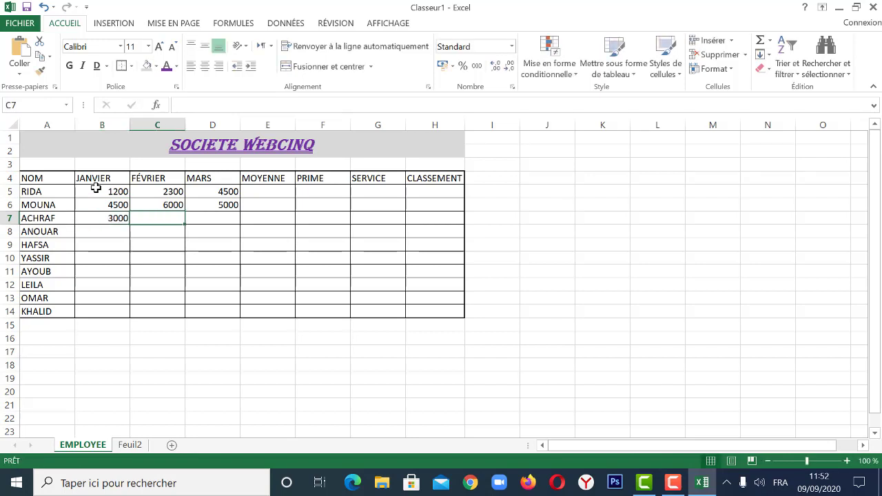
text(2000)
key(Tab)
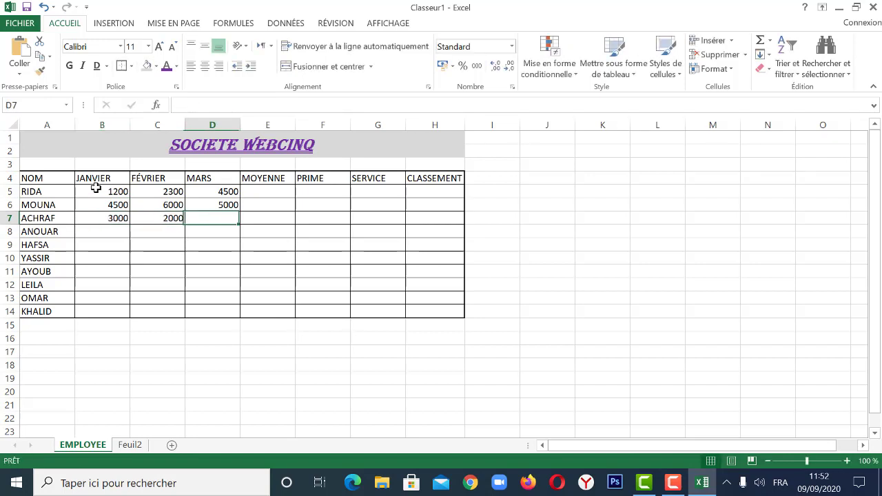
text(15)
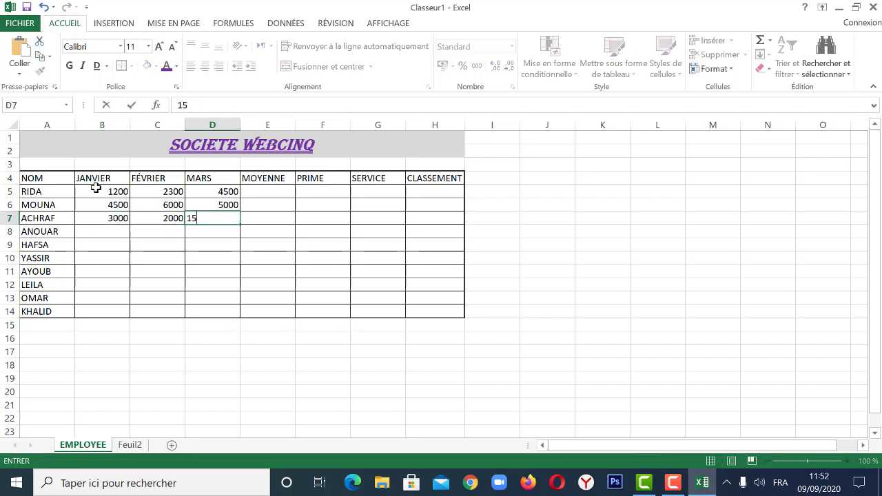
text(00)
- Enter the fourth employee's January to March amounts in B8:D8 as 3500, 200 and 2000
click(95, 234)
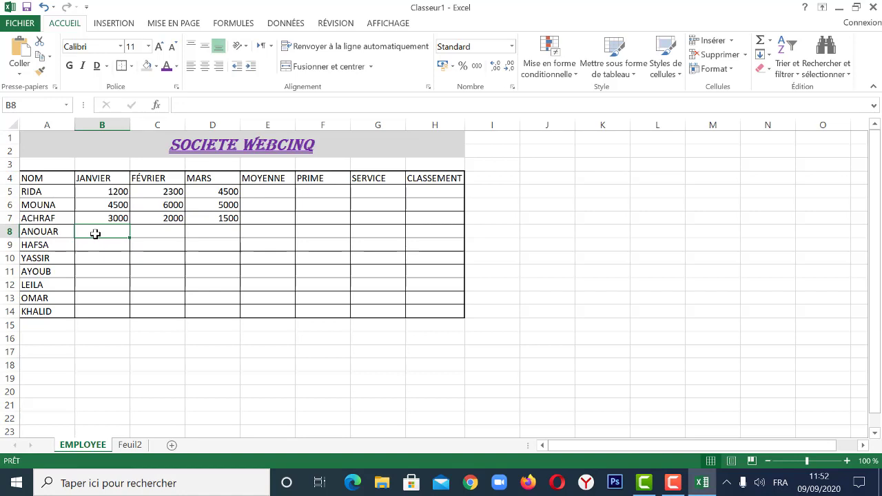
text(3500)
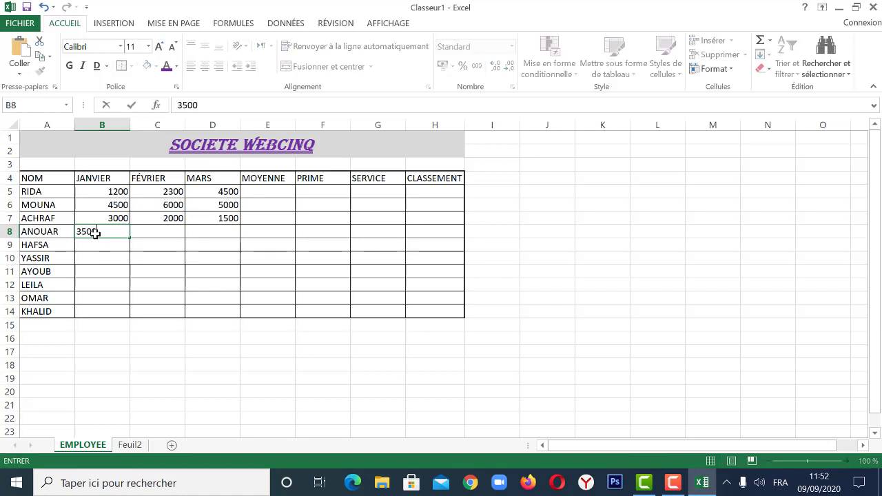
key(Tab)
text(200)
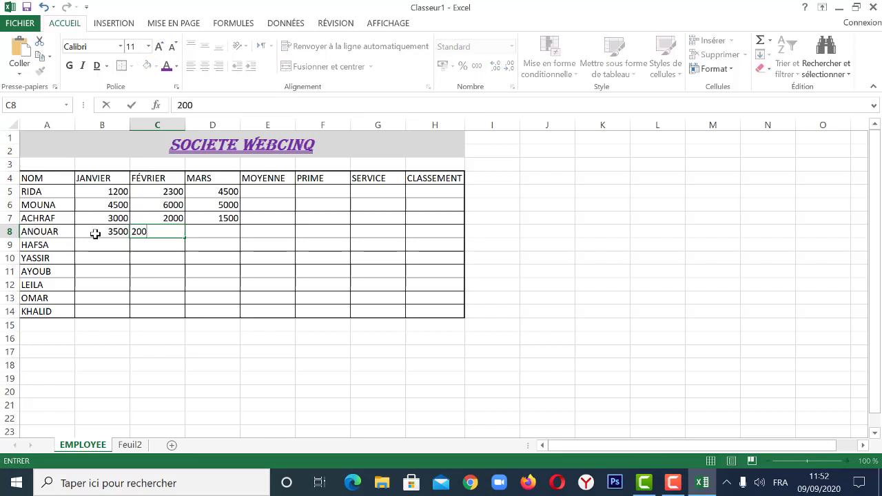
key(Tab)
text(2)
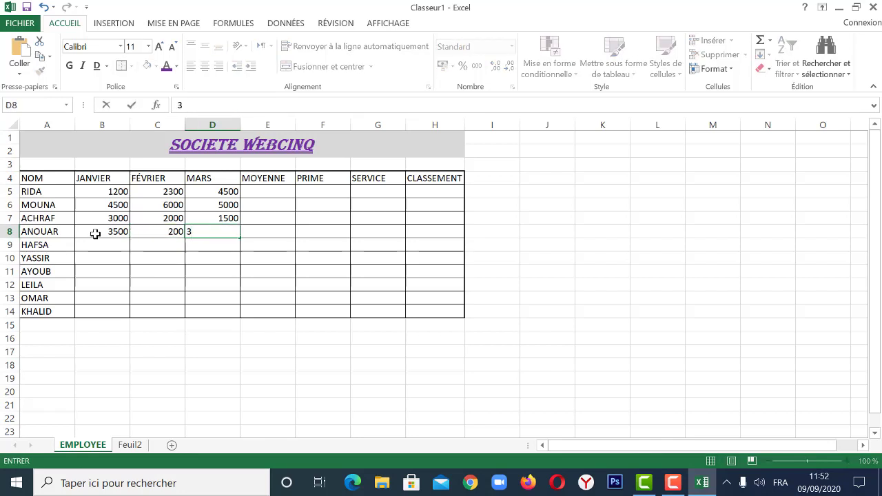
text(000)
- Correct the fourth employee's February amount in C8 to 2000
click(172, 230)
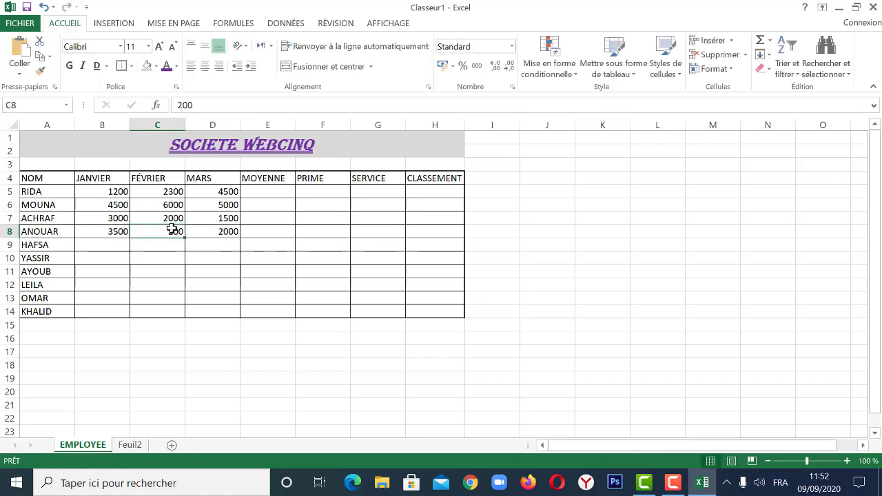
text(2)
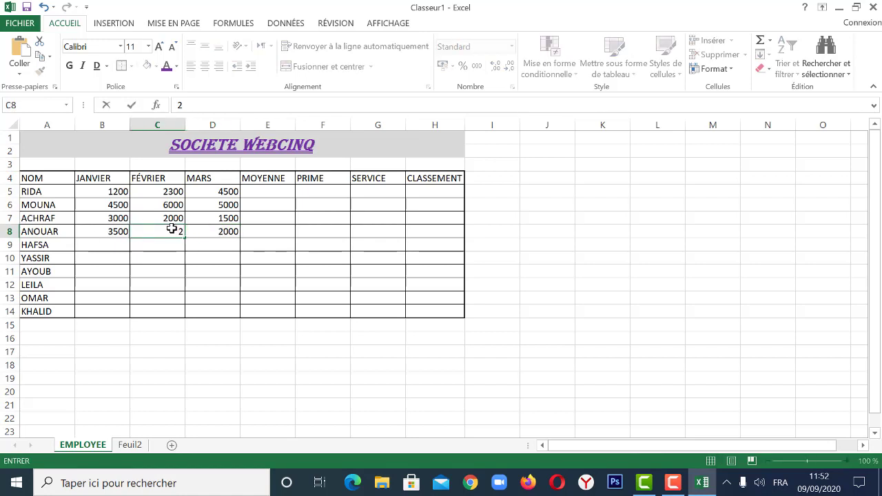
text(00)
text(0)
- Enter the fifth employee's January to March amounts in B9:D9 as 1000, 1200 and 1500
click(117, 247)
text(1000)
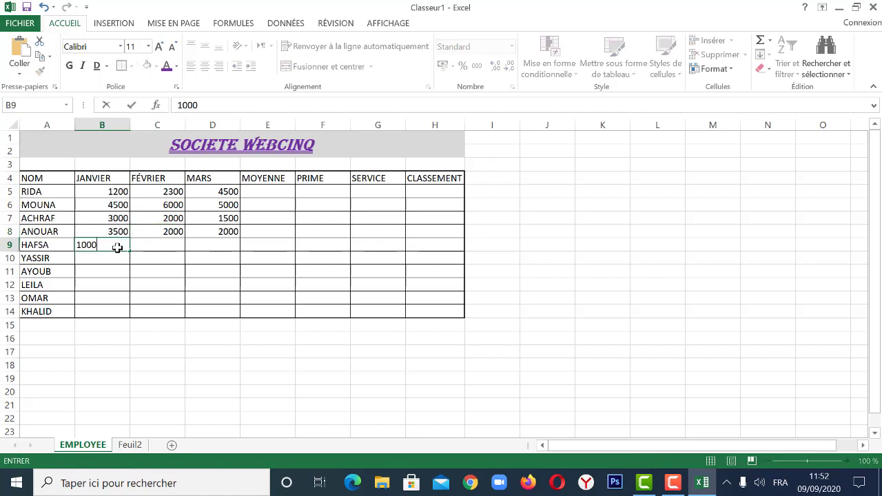
key(Tab)
text(1200)
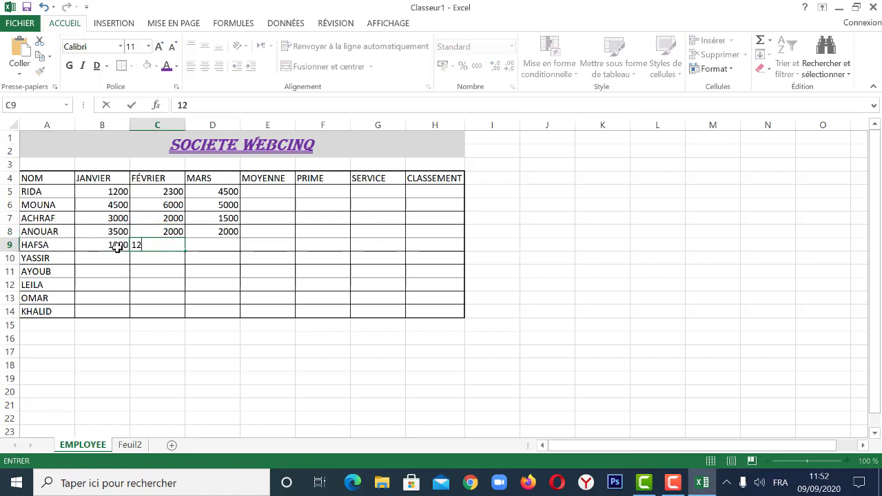
key(Tab)
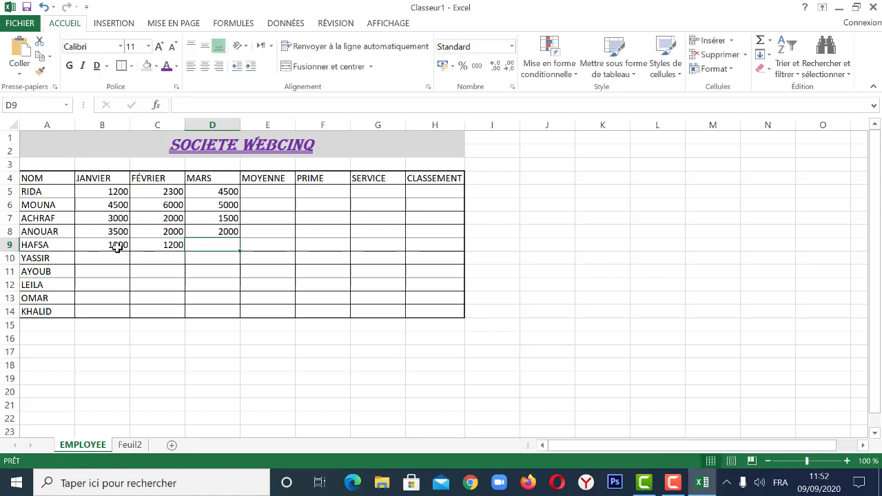
text(1500)
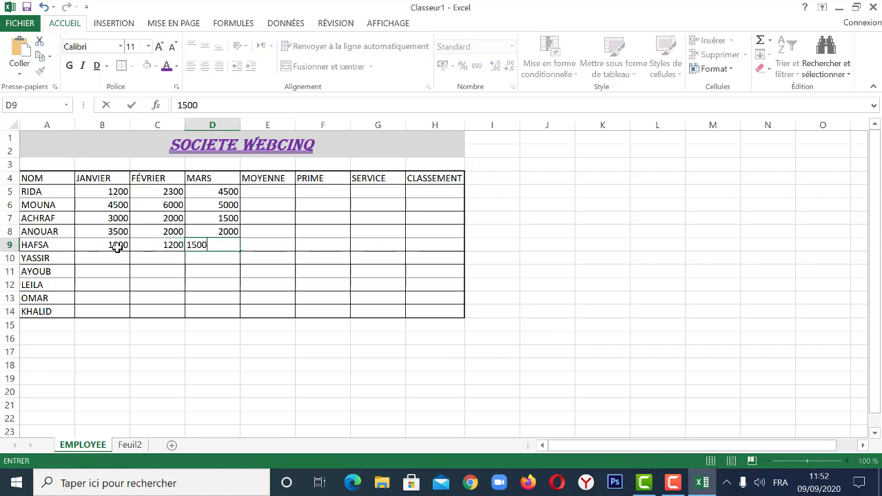
- Enter the sixth employee's January to March amounts in B10:D10 as 15000, 12000 and 3000
click(105, 268)
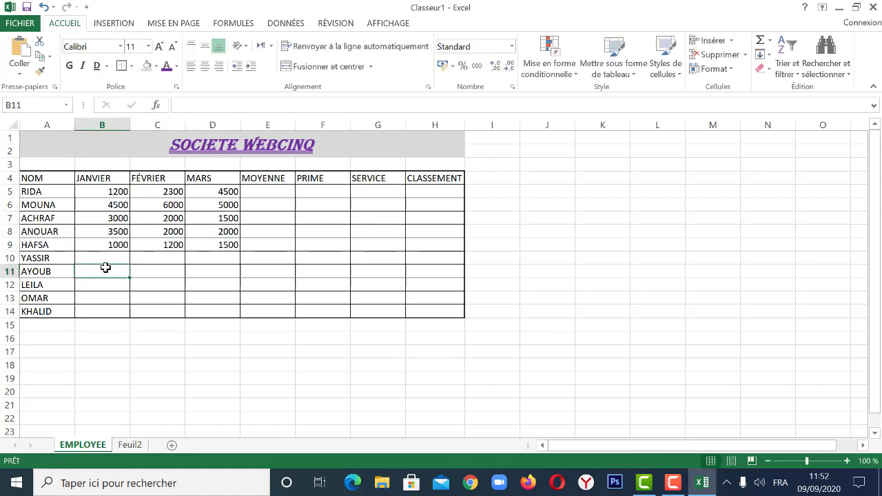
click(106, 260)
text(1)
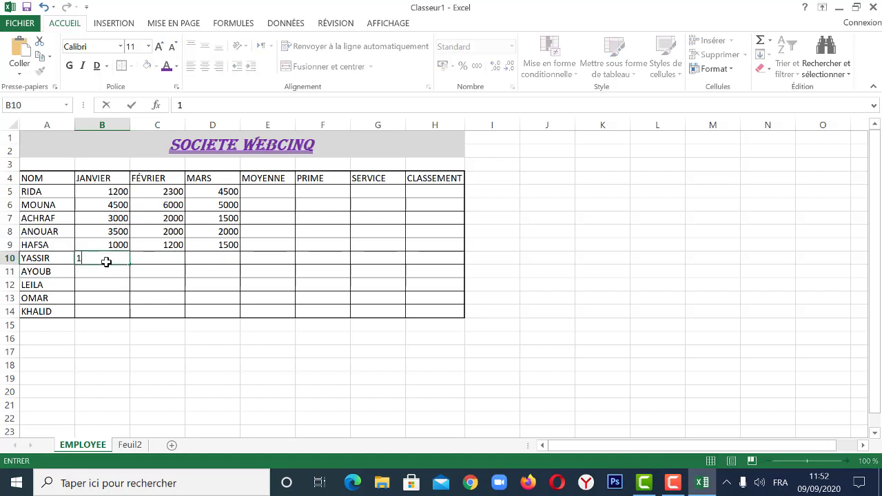
text(5000)
key(Tab)
text(12000)
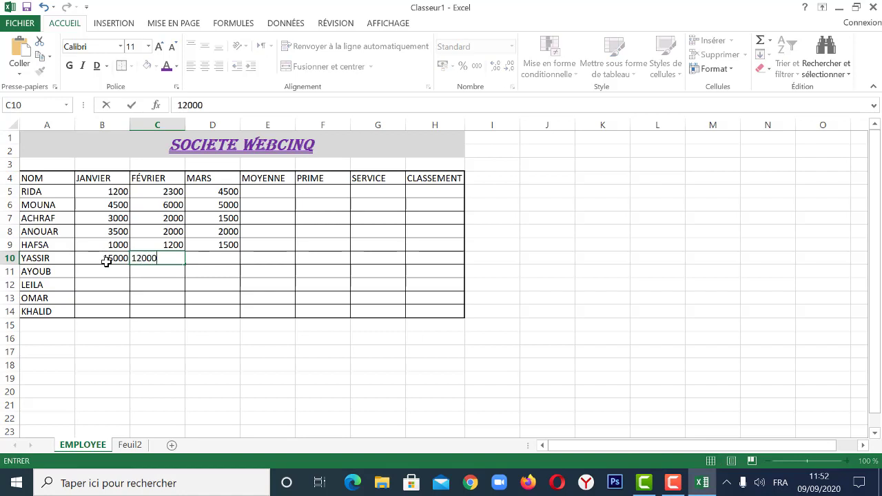
key(Tab)
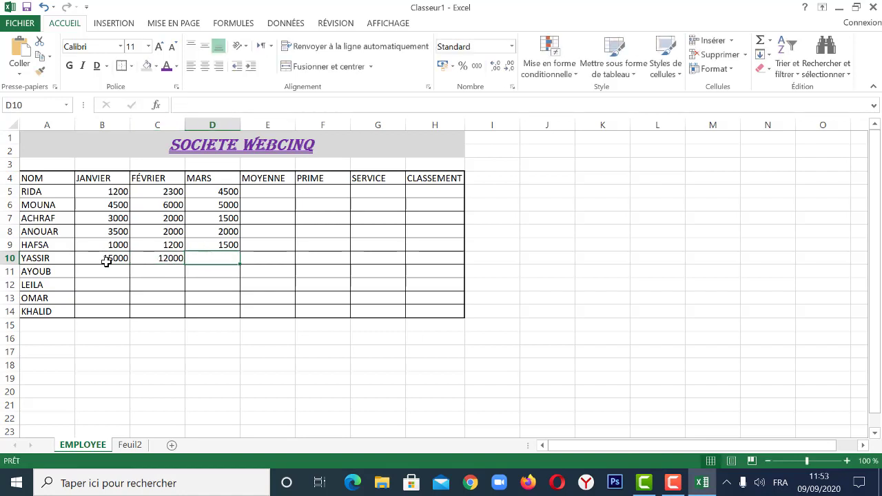
text(3000)
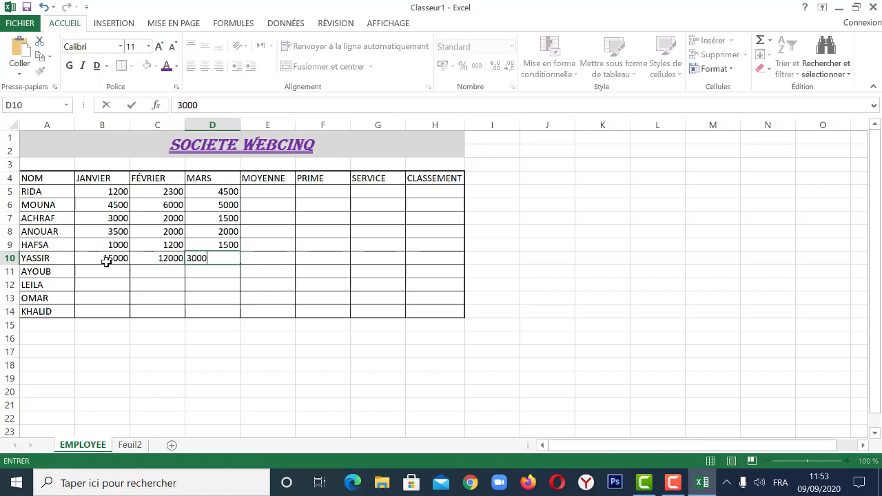
- Enter the seventh employee's January to March amounts in B11:D11 as 10000, 2000 and 3000
click(96, 272)
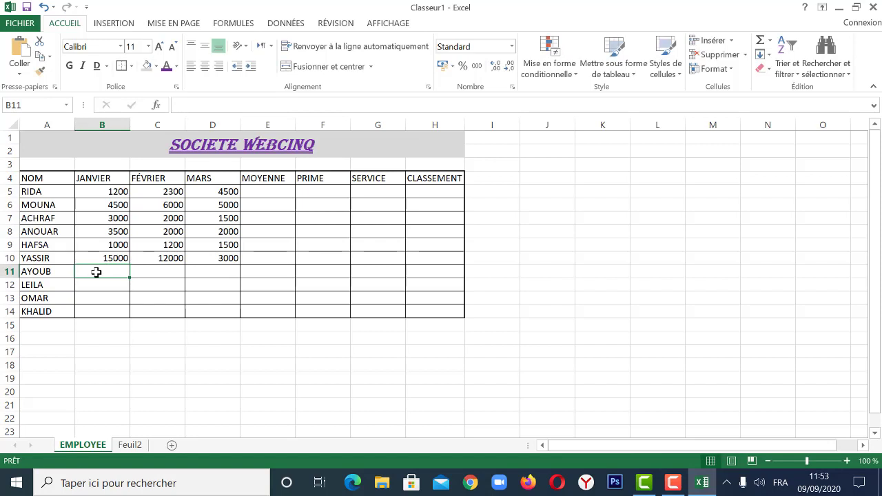
text(10000)
key(Tab)
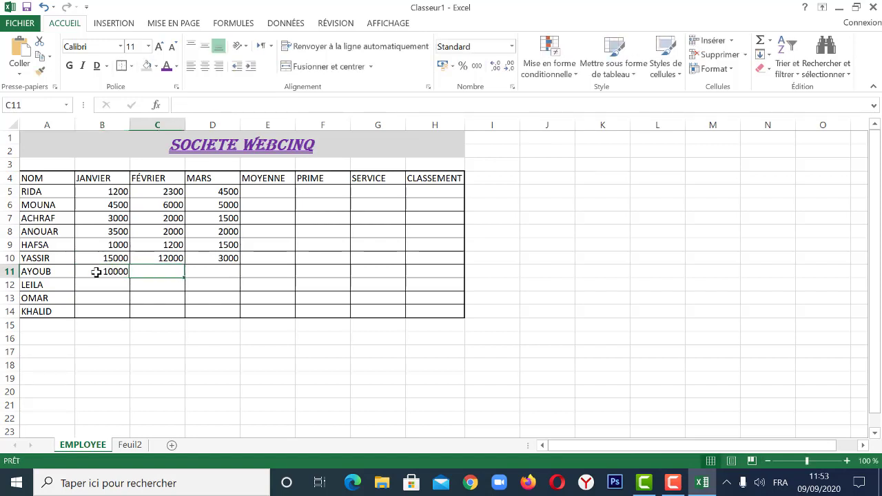
text(200000)
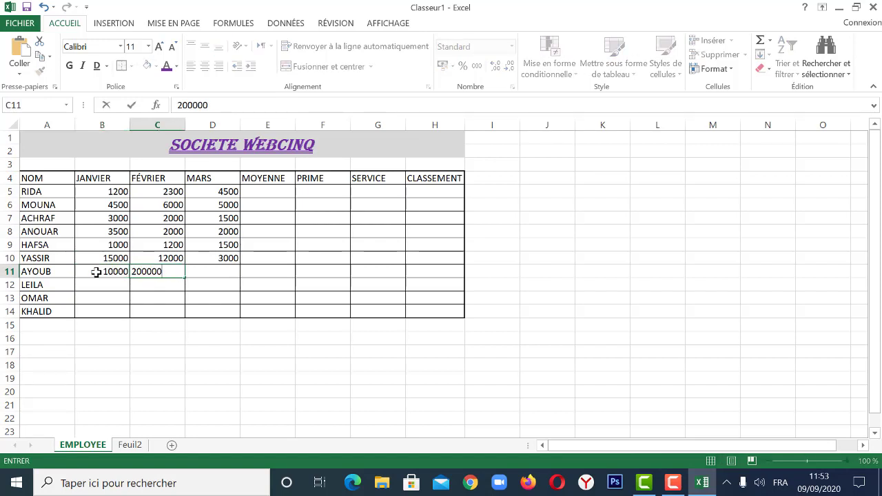
key(BackSpace)
key(BackSpace)
key(Tab)
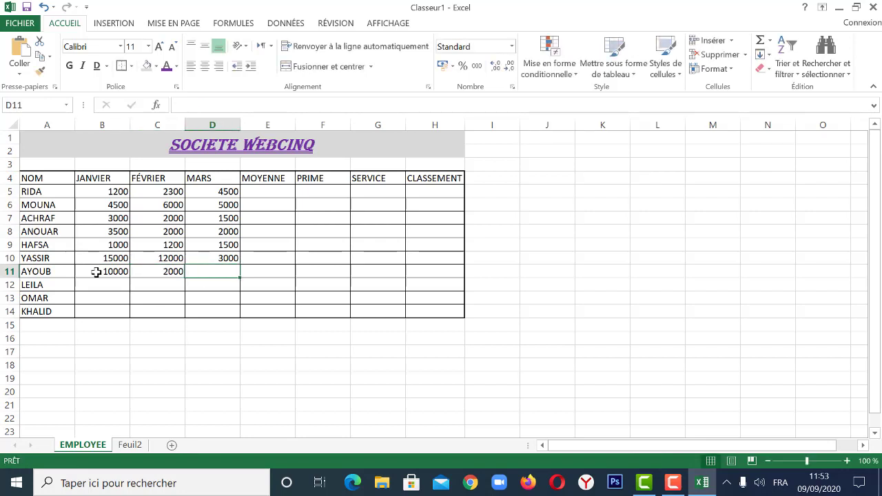
text(3°)
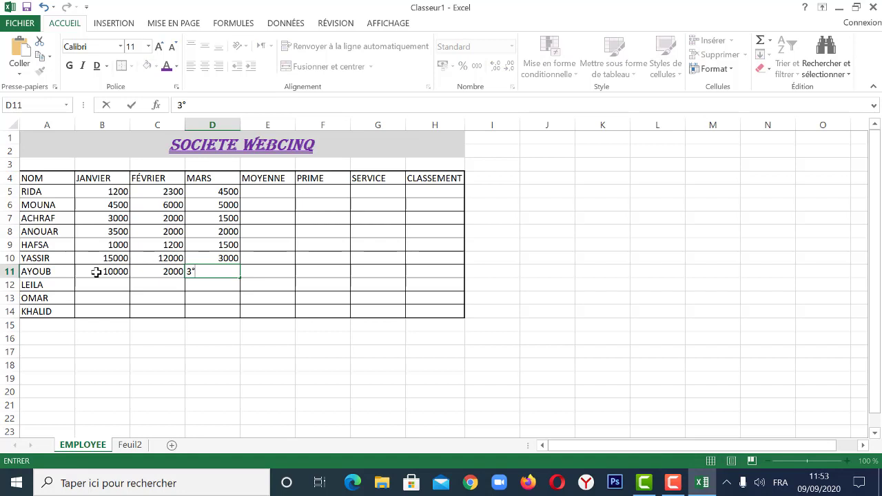
key(BackSpace)
text(000)
- Enter the eighth employee's January to March amounts in B12:D12 as 7000, 2000 and 1000
click(85, 284)
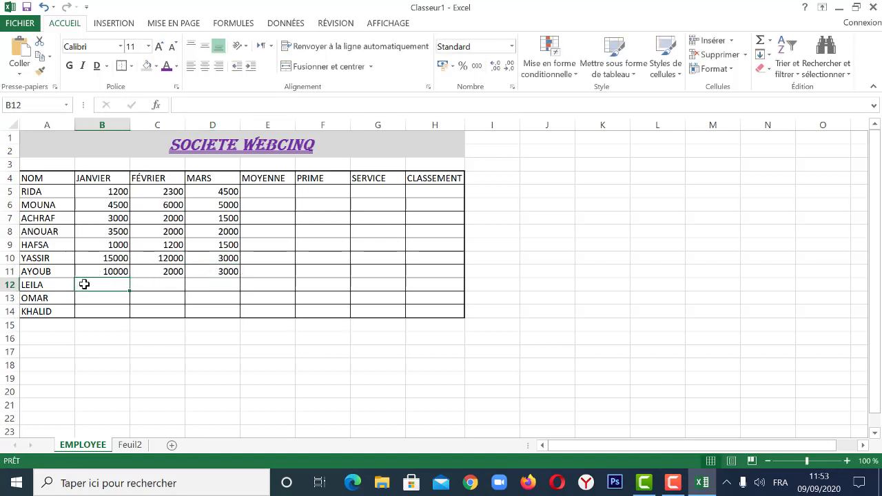
text(7000)
key(Tab)
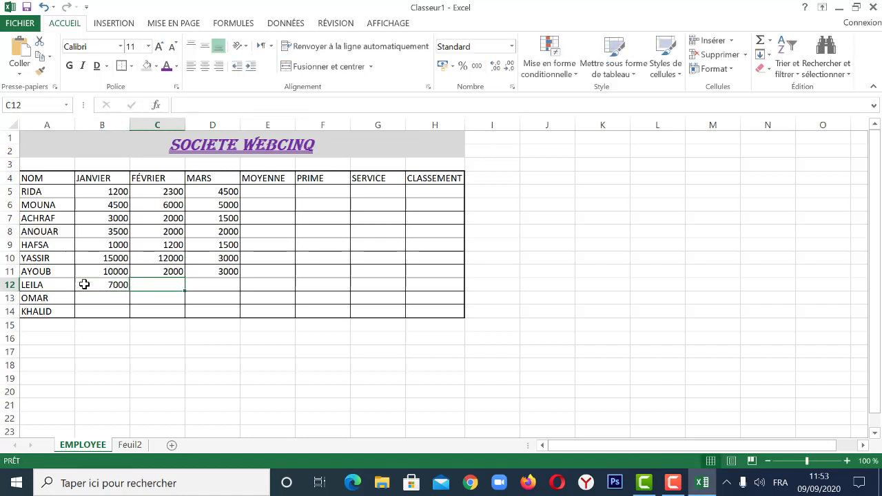
text(2)
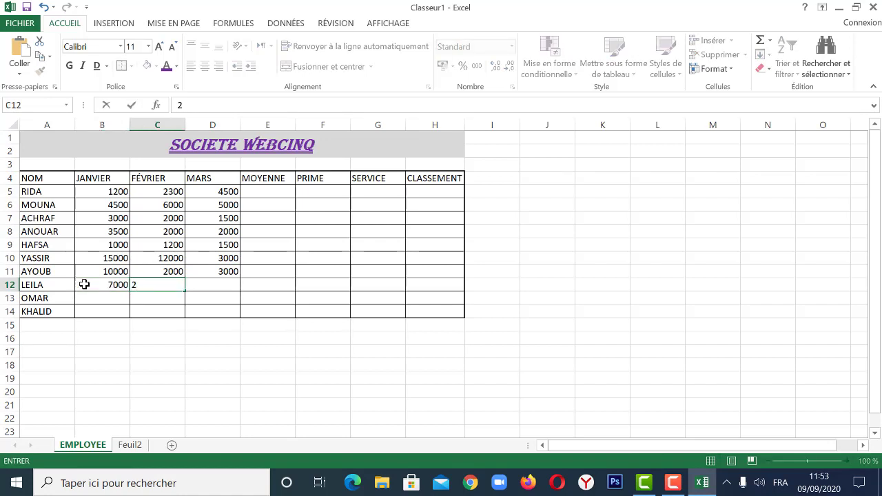
text(000)
key(Tab)
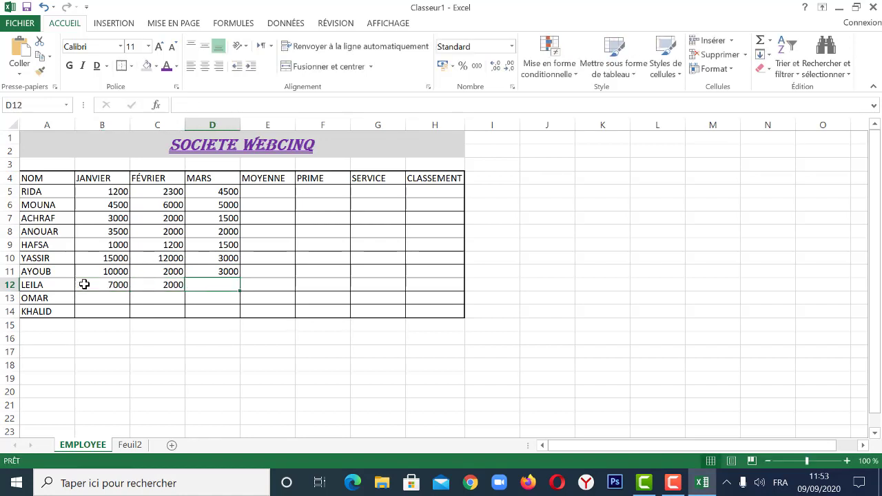
text(1000)
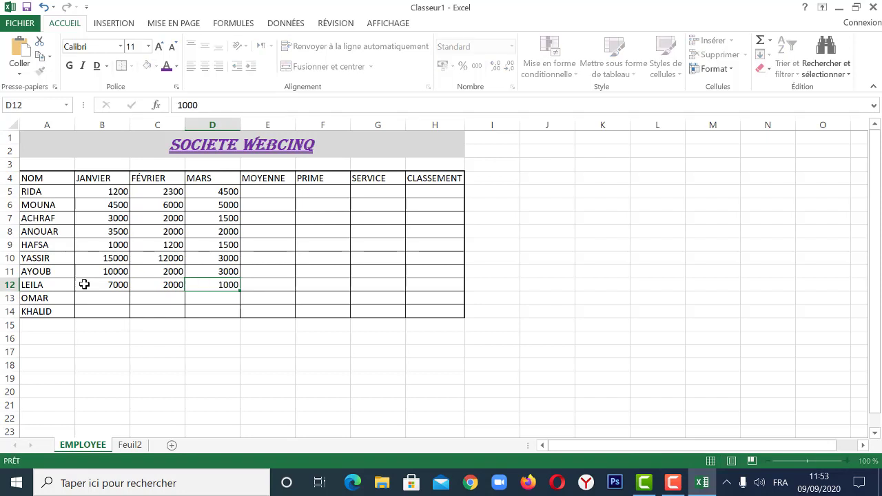
key(Tab)
- Enter the ninth employee's January to March amounts in B13:D13 as 1500, 1500 and 3000
click(97, 298)
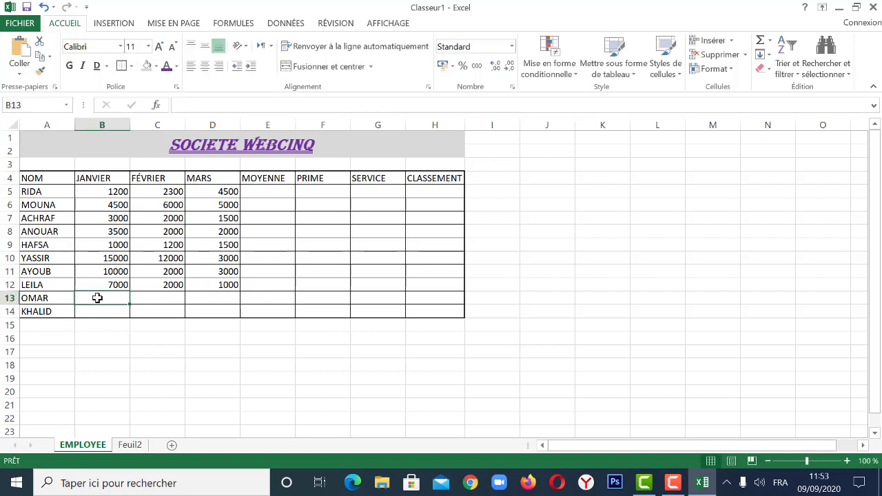
text(1500)
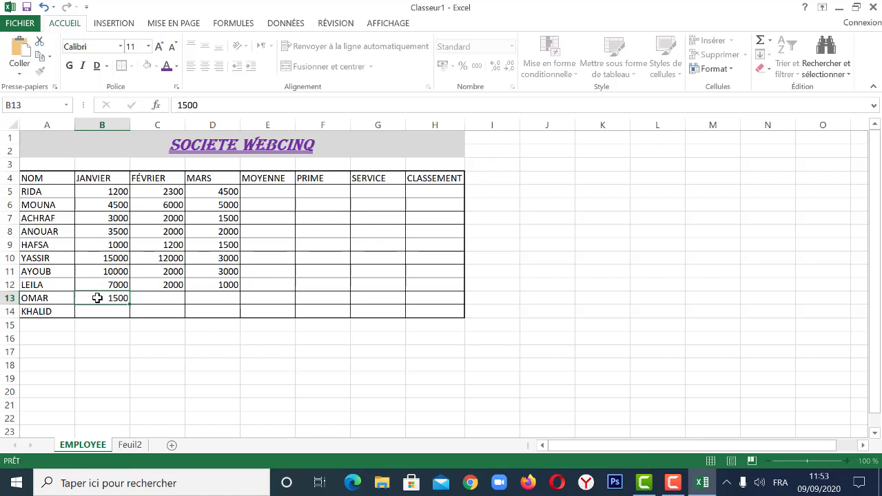
key(Tab)
text(1500)
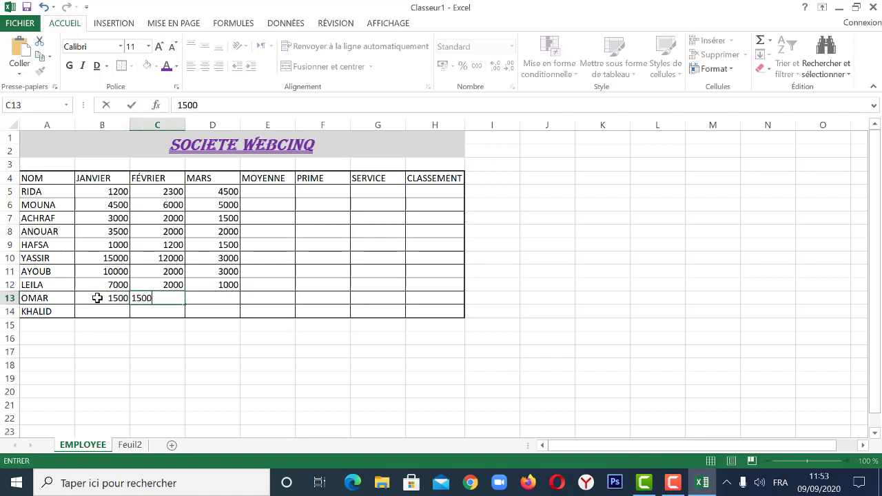
key(Tab)
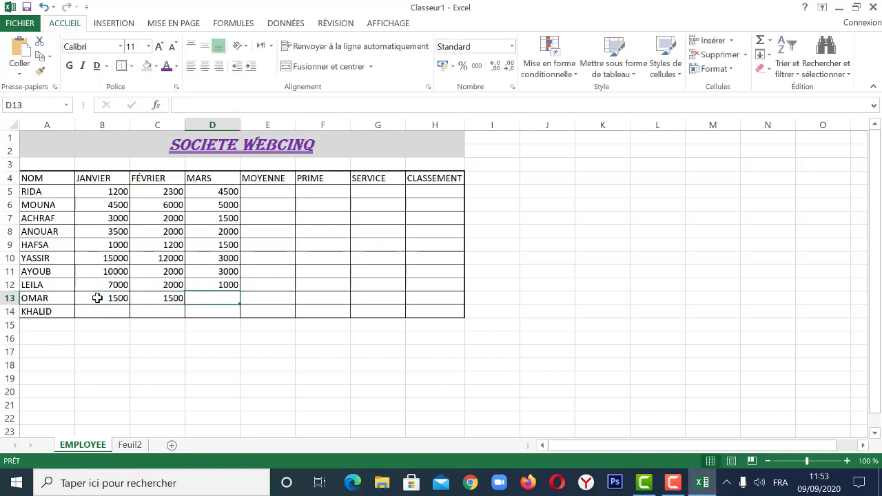
text("ààà)
key(BackSpace)
key(BackSpace)
key(BackSpace)
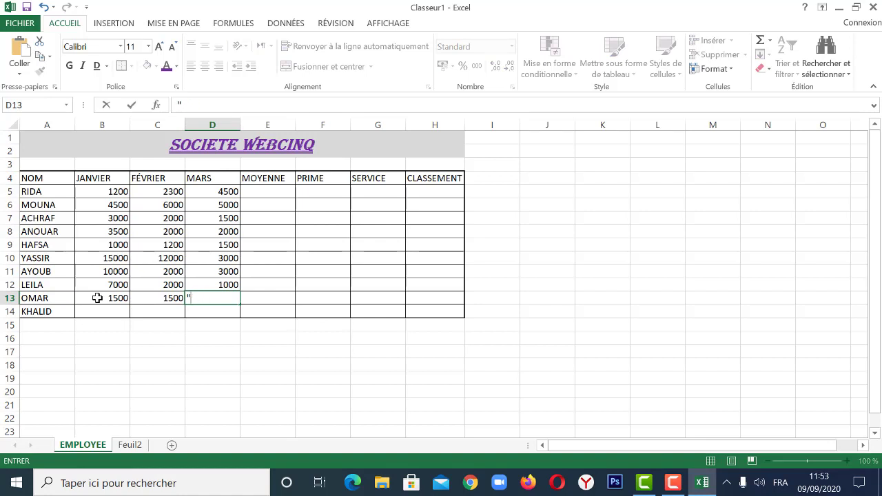
key(BackSpace)
text(3000)
- Enter the tenth employee's January to March amounts in B14:D14 as 2500, 3500 and 4500
click(97, 314)
text(2)
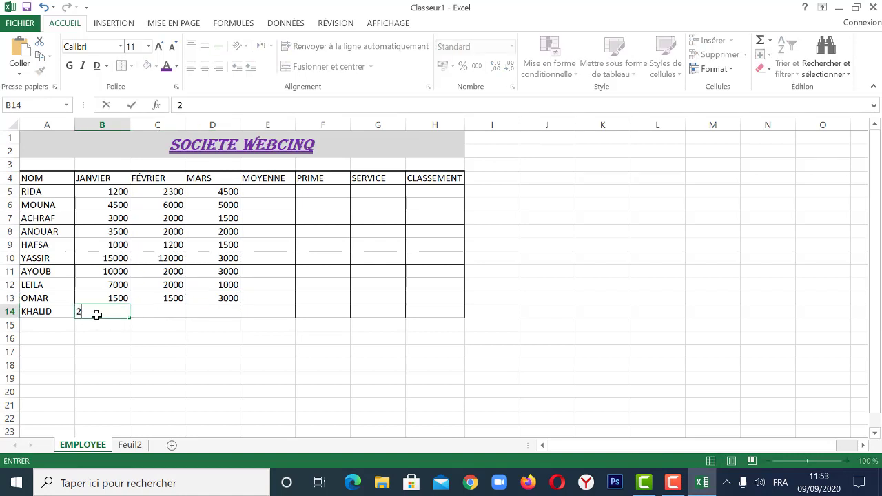
text(500)
key(Tab)
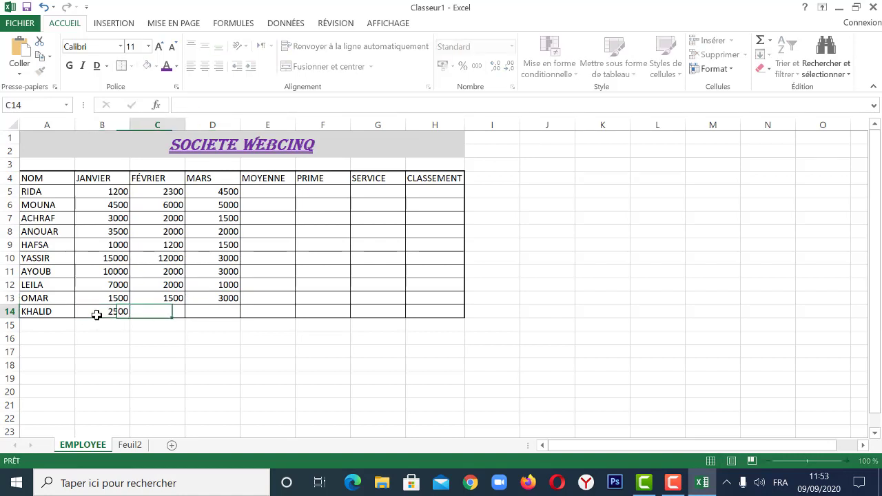
text(35)
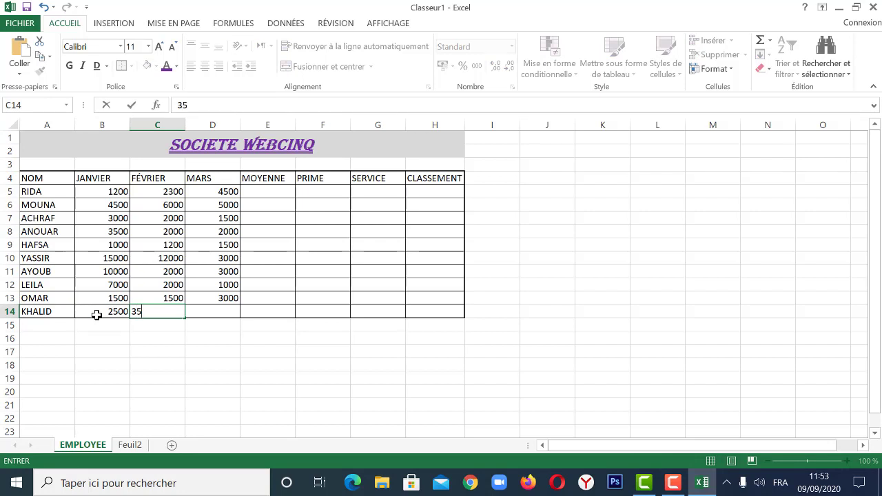
text(00)
key(Tab)
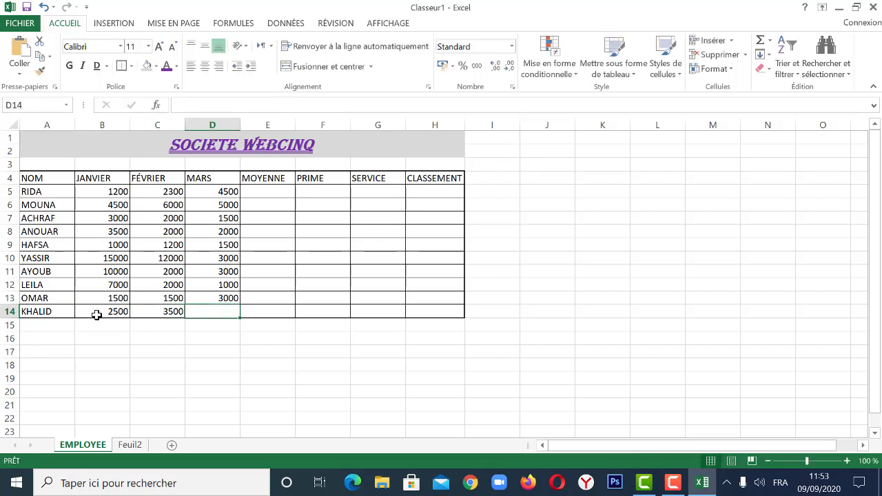
text(4500)
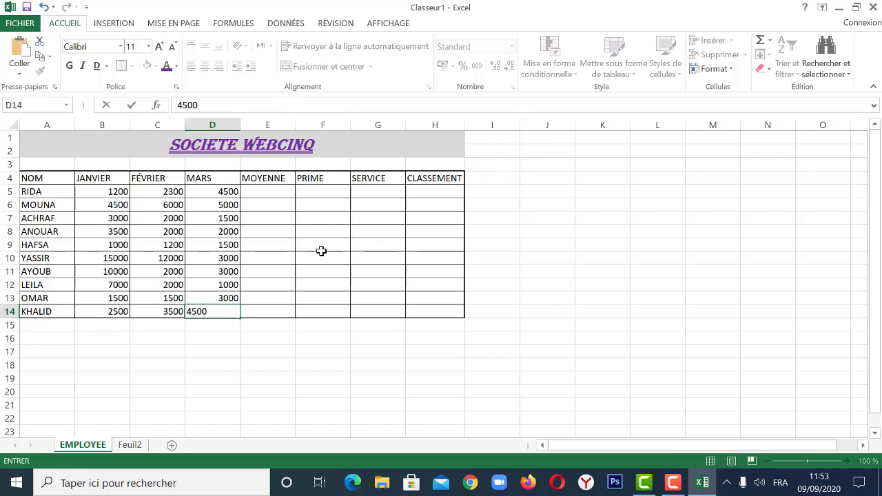
click(308, 302)
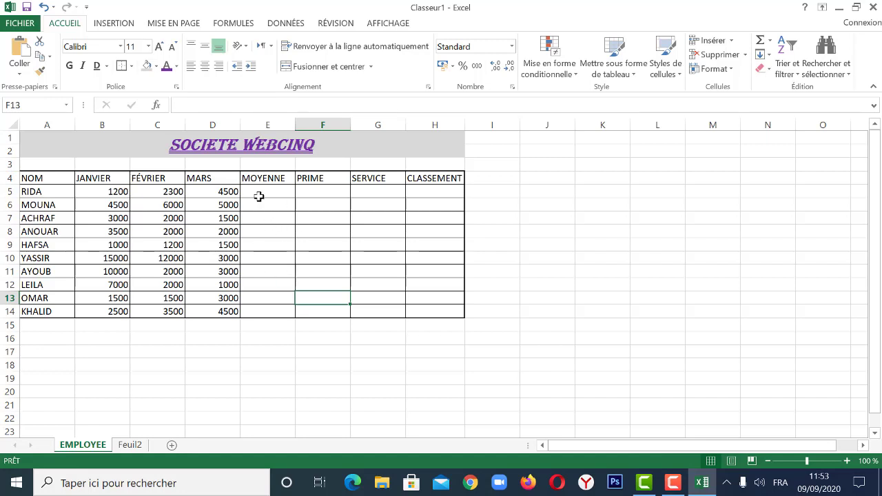
- Start inserting a function for the first employee's average in E5 and select MOYENNE among the recently used functions
click(281, 191)
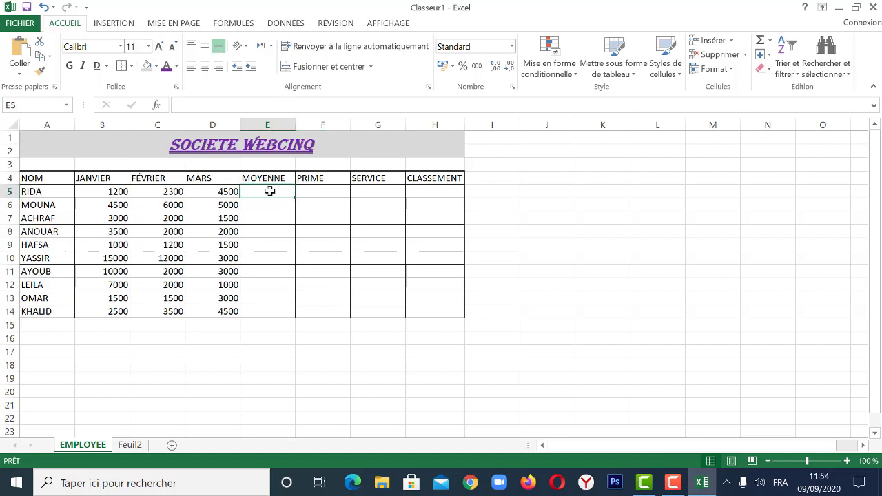
click(158, 105)
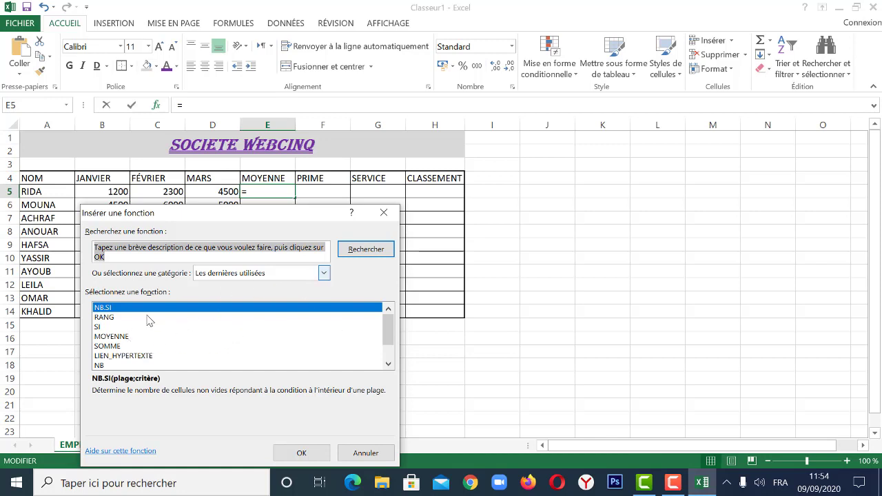
click(109, 336)
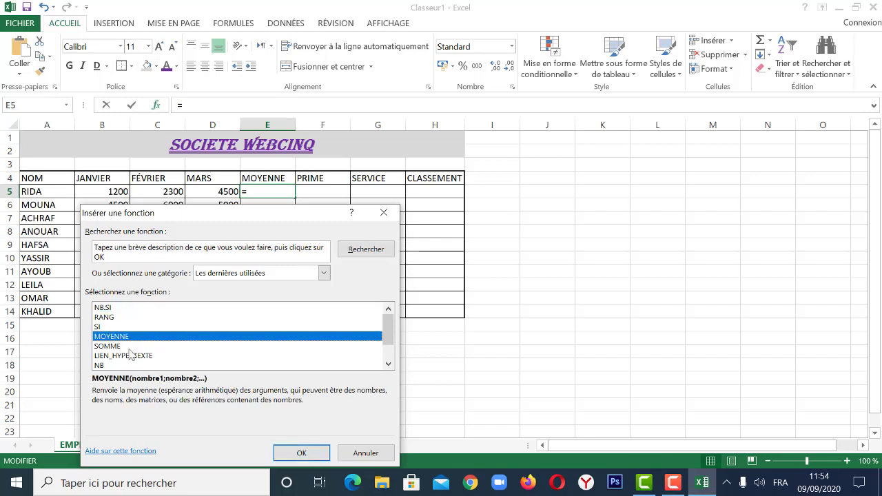
drag(249, 217, 254, 152)
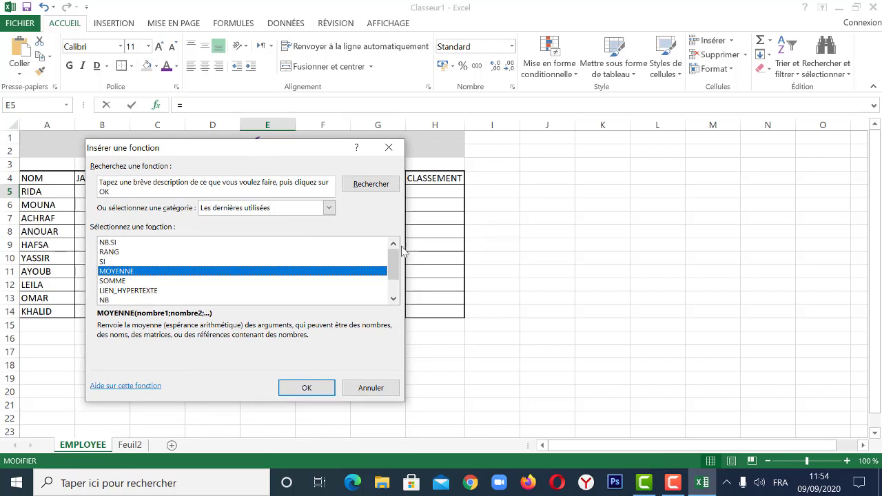
- Switch the function category to Tous and select MOYENNE in the full function list
click(328, 209)
click(281, 232)
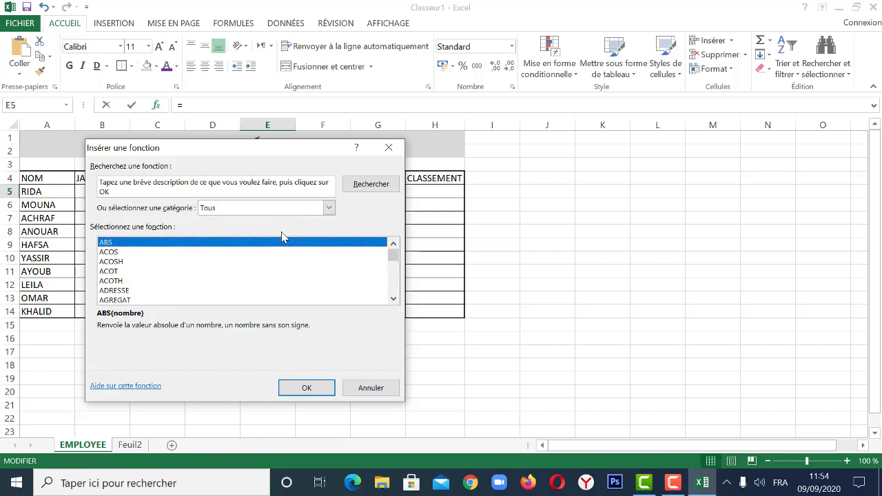
click(192, 282)
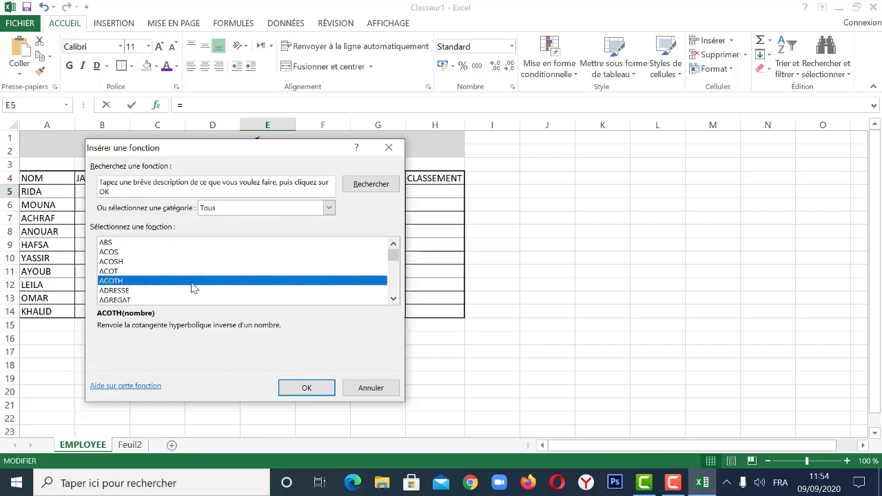
key(m)
key(Down)
key(Down)
key(Down)
key(Down)
key(Down)
key(Down)
key(Down)
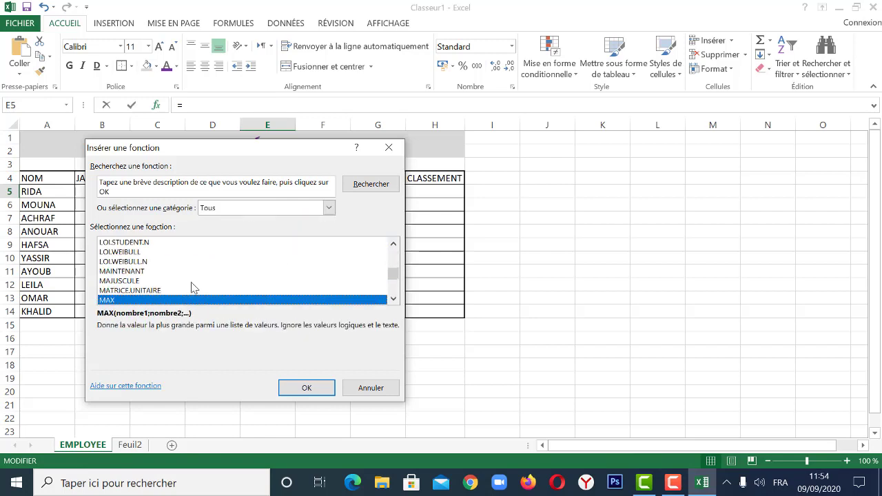
key(Down)
key(Down)
key(Down)
key(Down)
key(Down)
key(Down)
key(Down)
key(Down)
key(Down)
key(Down)
key(Down)
key(Down)
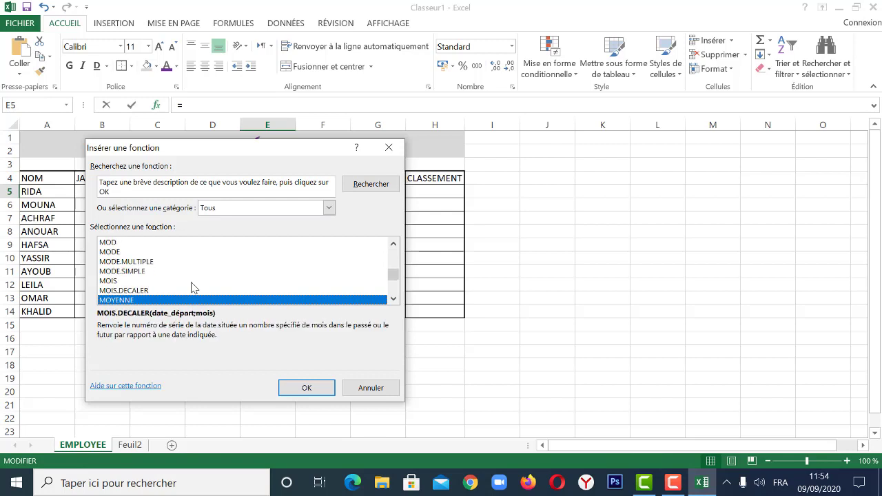
key(Up)
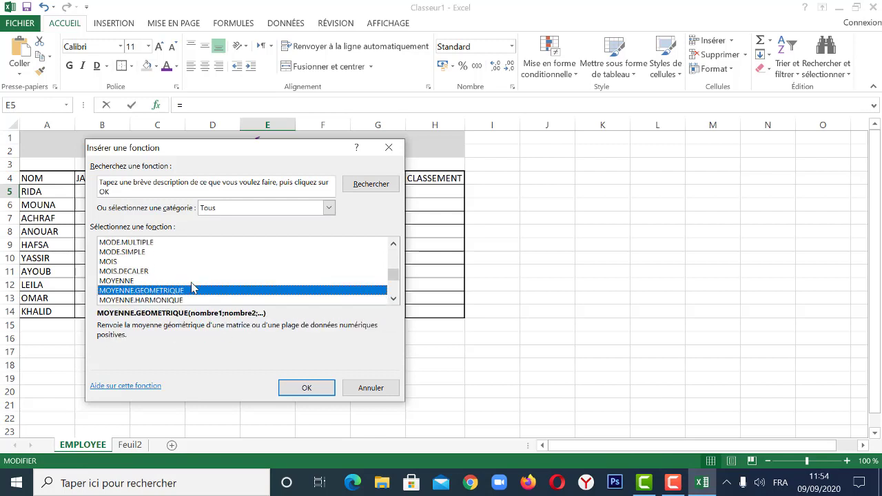
click(129, 283)
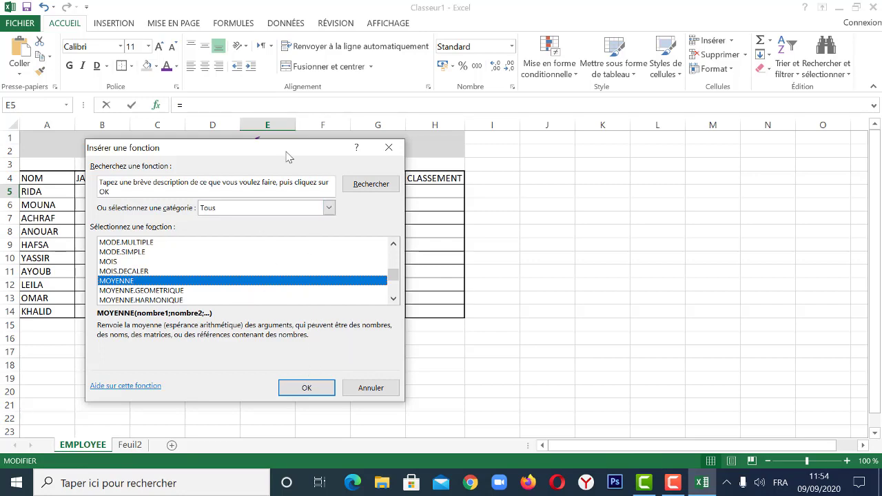
- Insert MOYENNE in E5 with the range B5:D5 as its Nombre1 argument
click(305, 385)
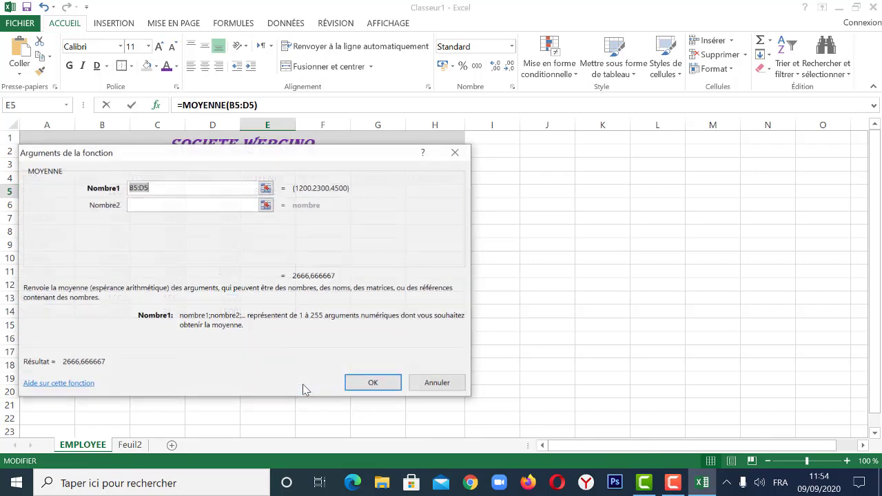
drag(308, 154, 648, 118)
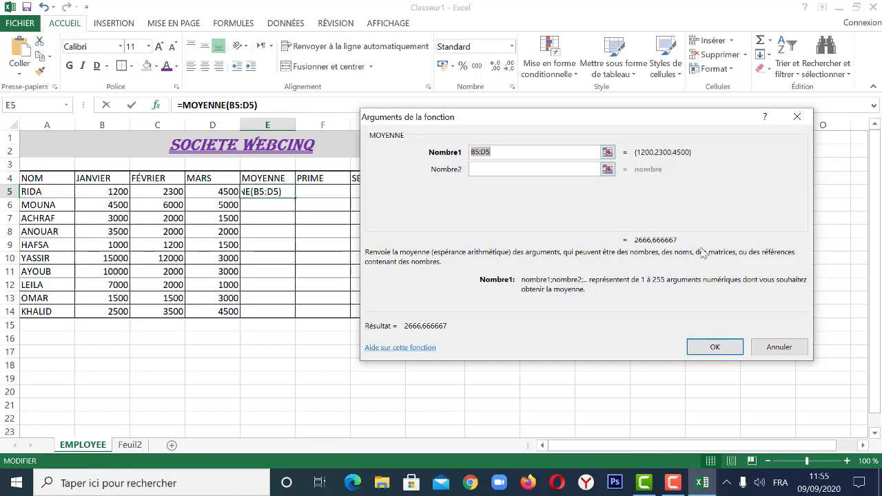
click(713, 348)
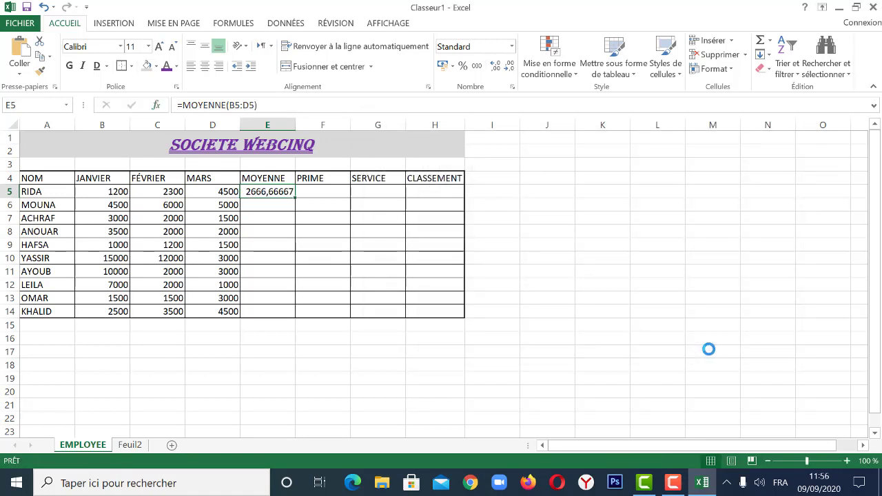
click(267, 206)
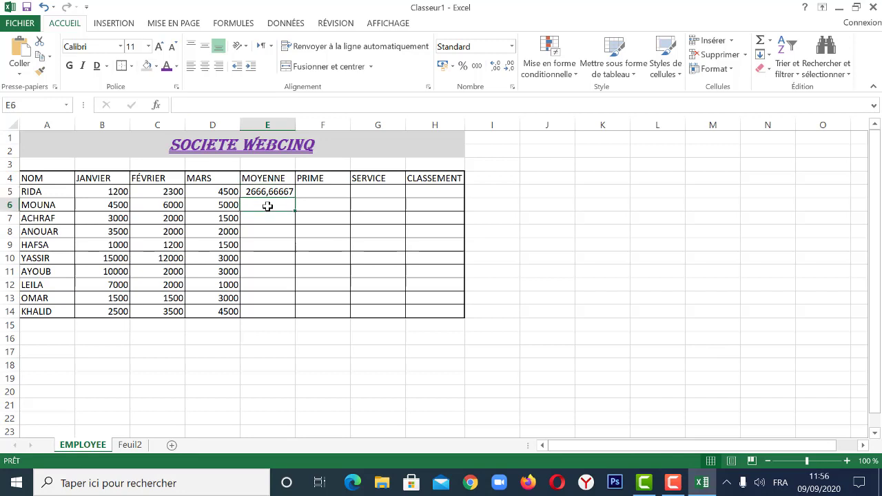
- Start inserting the MOYENNE function in E6, picking it from the Les dernières utilisées category
click(156, 105)
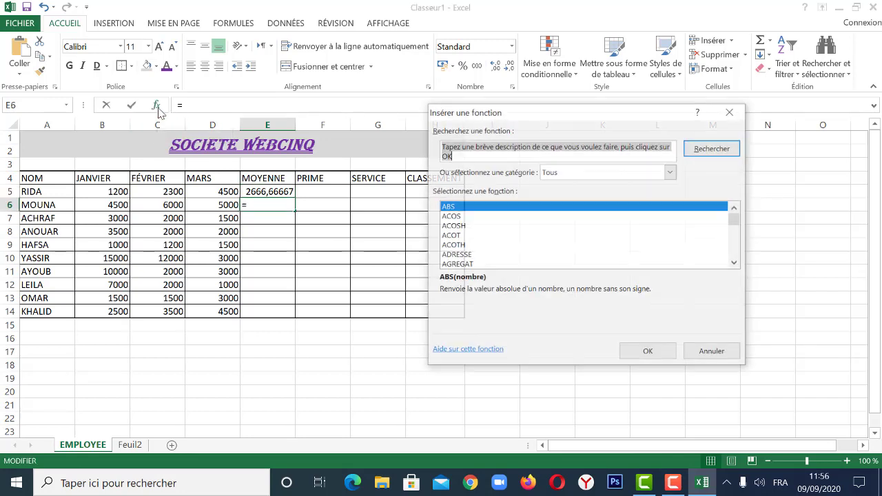
click(668, 173)
click(605, 186)
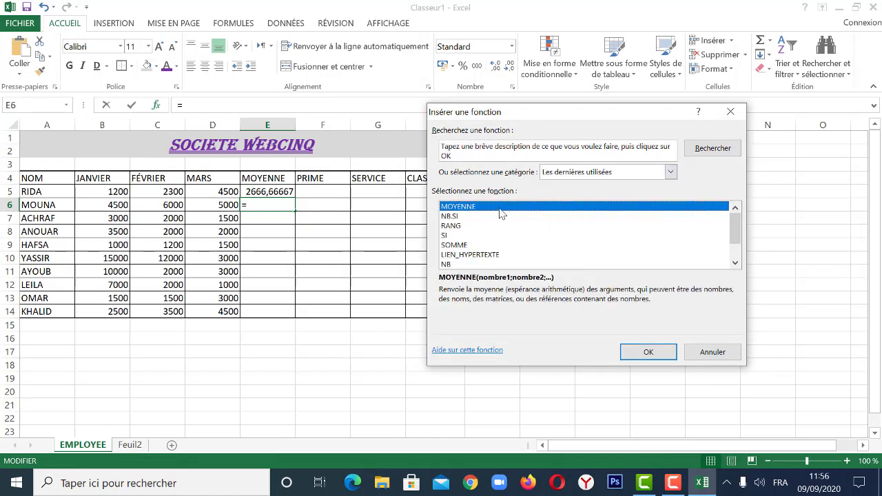
click(650, 352)
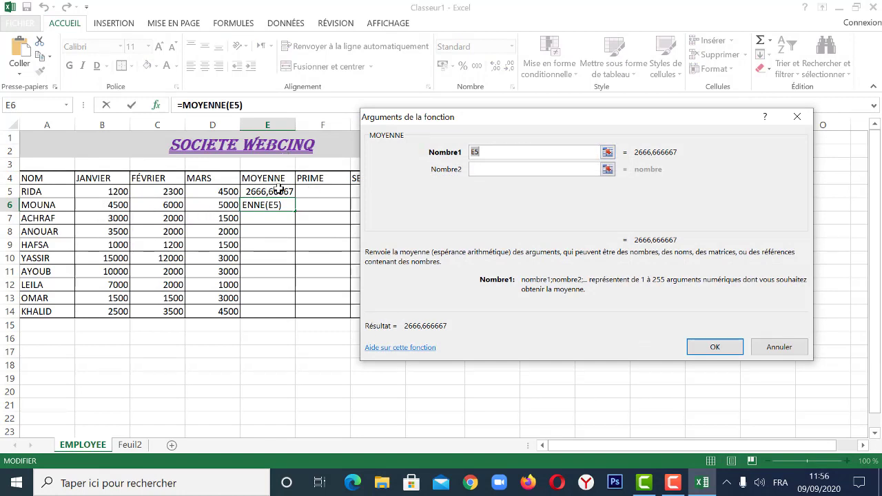
- Set B6:D6 as the Nombre1 argument of MOYENNE in E6 and copy the average formula down to E14
click(608, 152)
click(105, 204)
drag(145, 201, 210, 207)
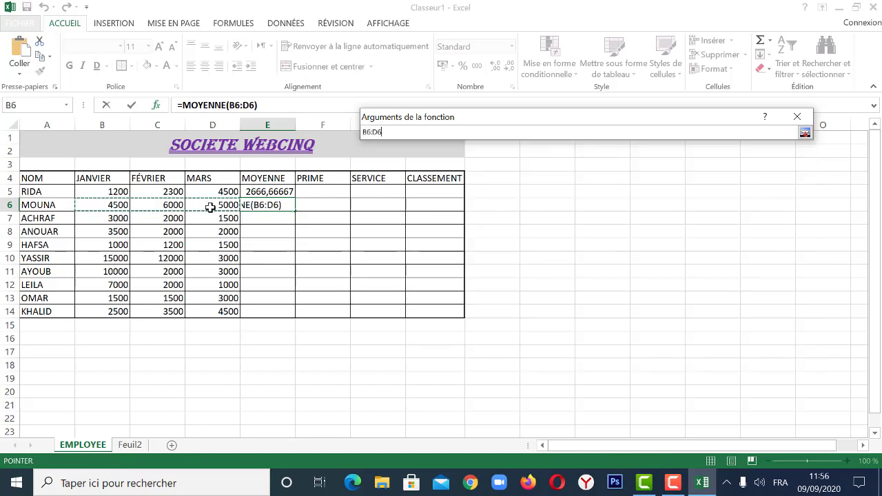
click(805, 132)
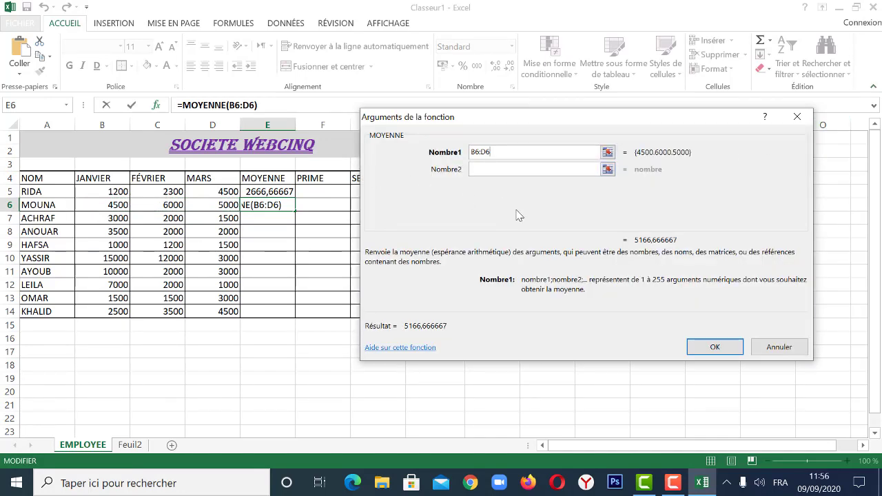
click(719, 347)
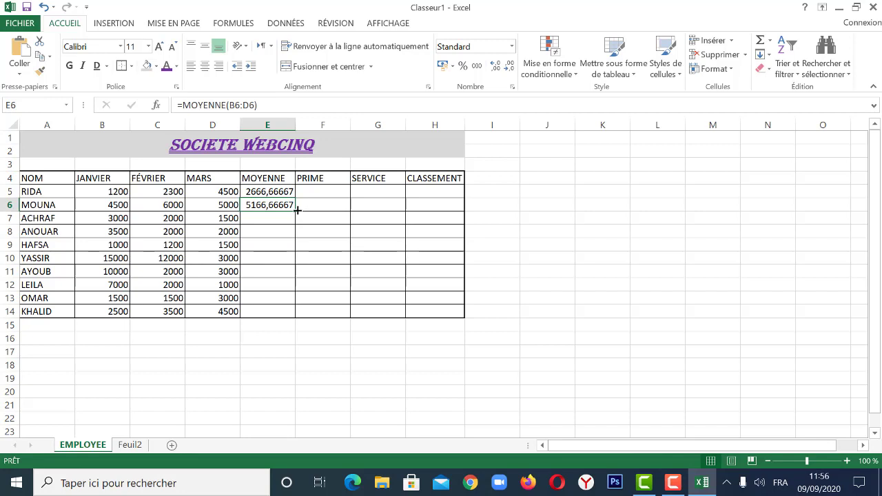
mouse_move(295, 210)
mouse_down()
mouse_move(292, 269)
mouse_move(294, 207)
mouse_move(285, 204)
mouse_up()
drag(296, 210, 295, 315)
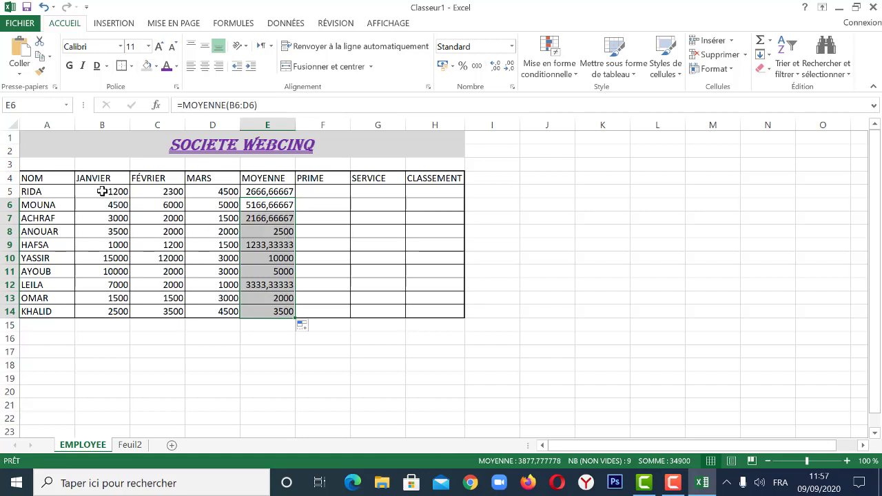
- Apply the Monétaire number format to the amounts and averages in B5:E14
drag(103, 191, 256, 305)
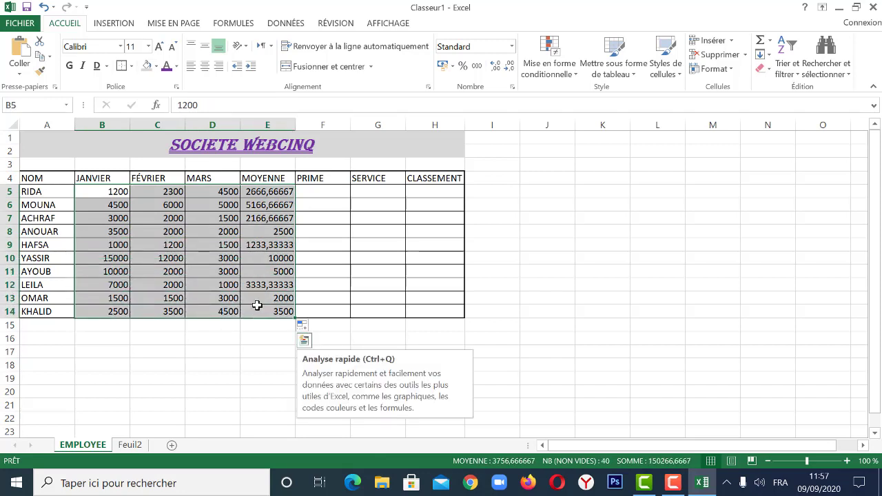
click(511, 47)
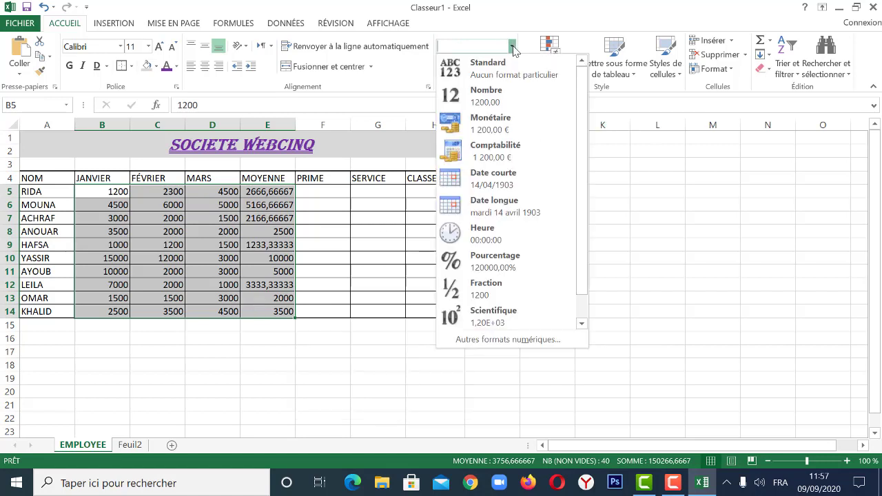
click(507, 121)
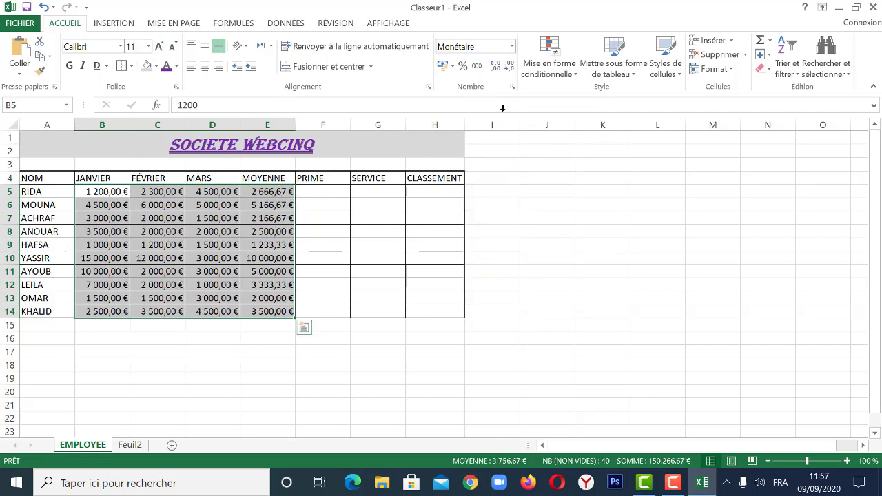
- Examine the decimals and currency symbol choices of the Monétaire cell format for B5:E14, keeping the € symbol
click(513, 46)
click(513, 46)
click(512, 87)
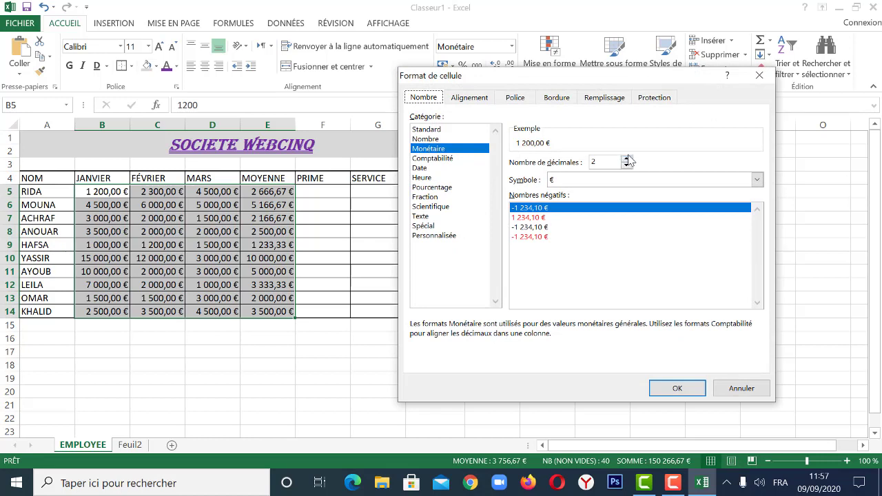
click(757, 180)
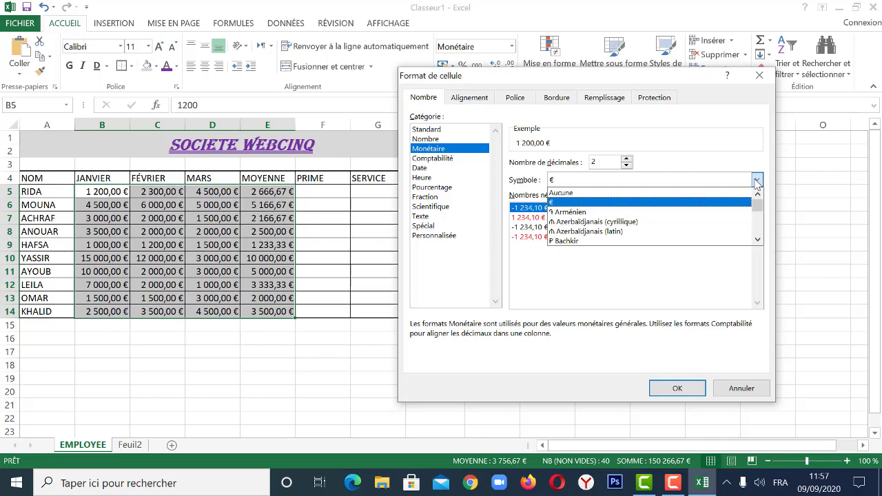
click(731, 148)
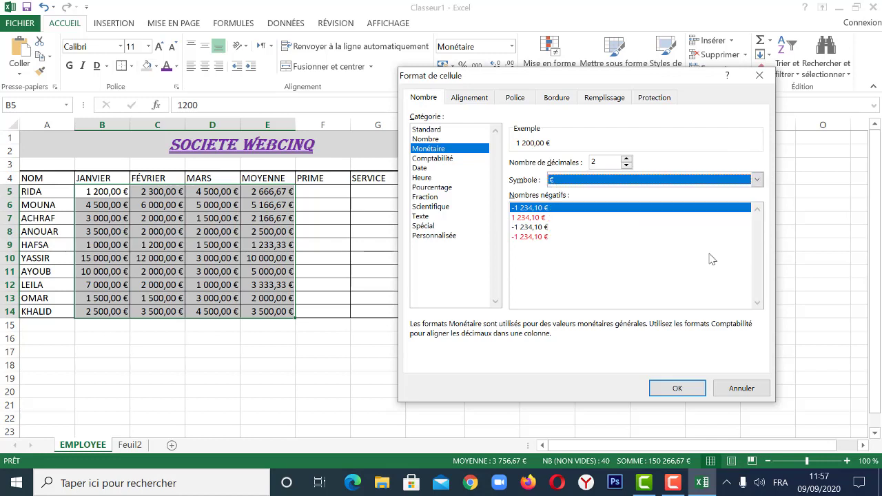
click(677, 390)
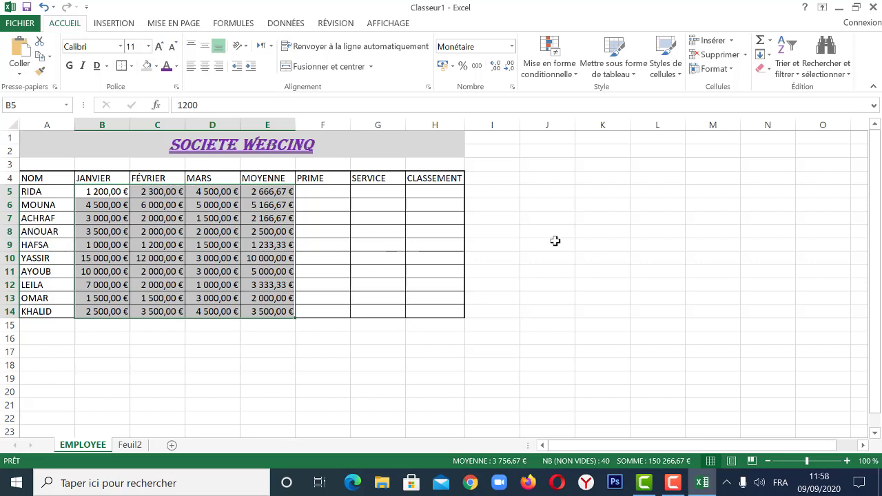
- Start a SI function in F5 for the first employee's PRIME with the logical test E5>=3000
click(319, 192)
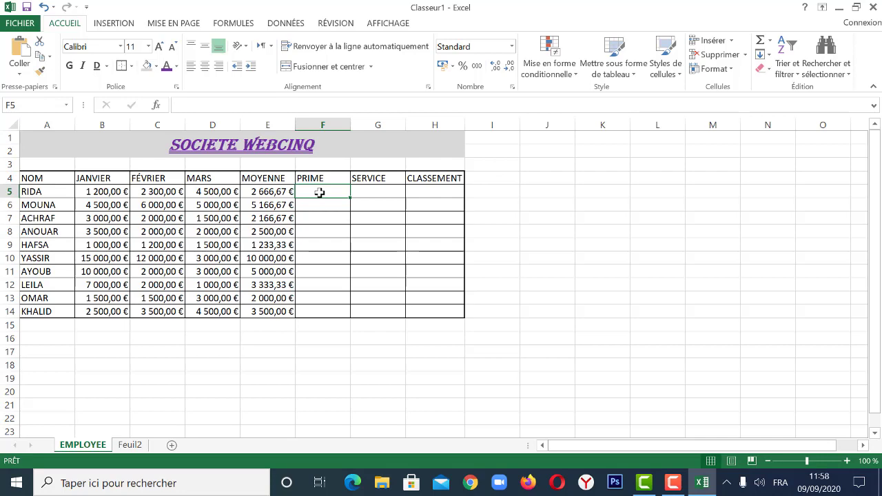
click(157, 106)
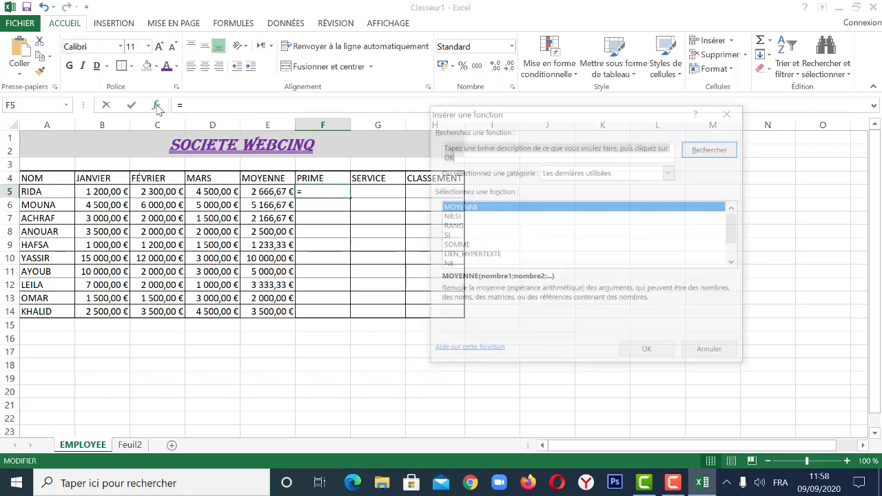
click(450, 238)
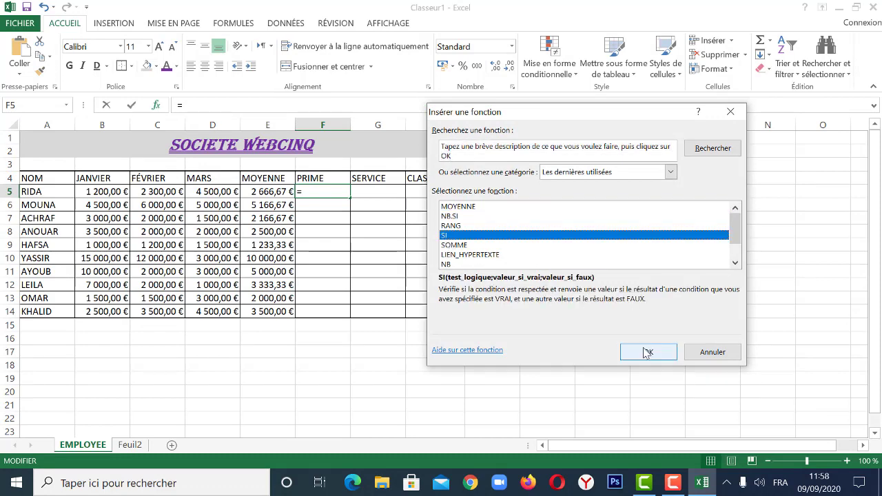
click(648, 353)
drag(534, 136, 560, 66)
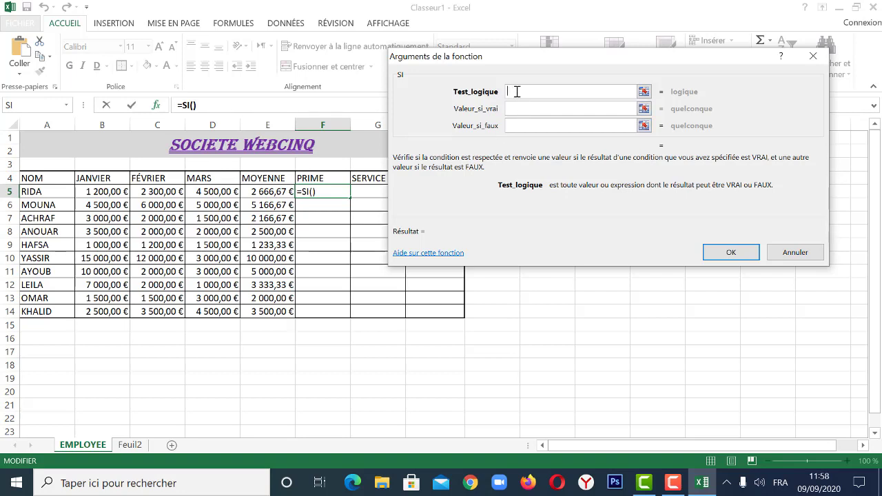
click(267, 193)
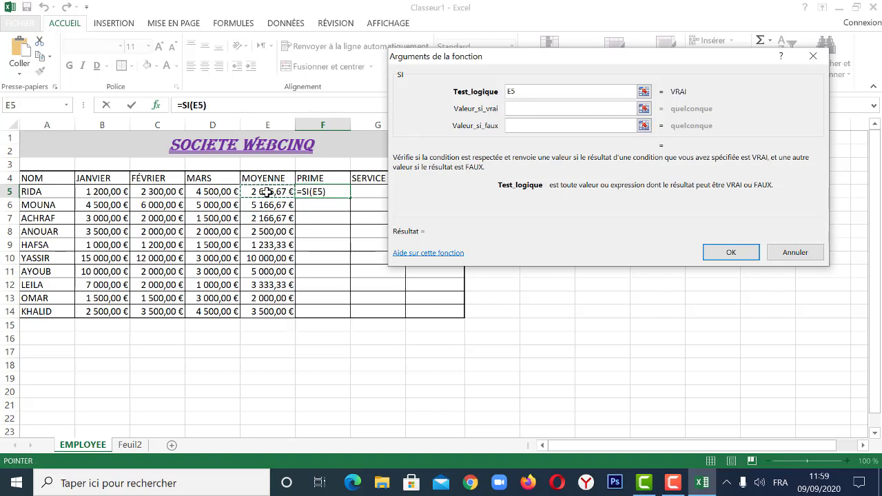
text(>)
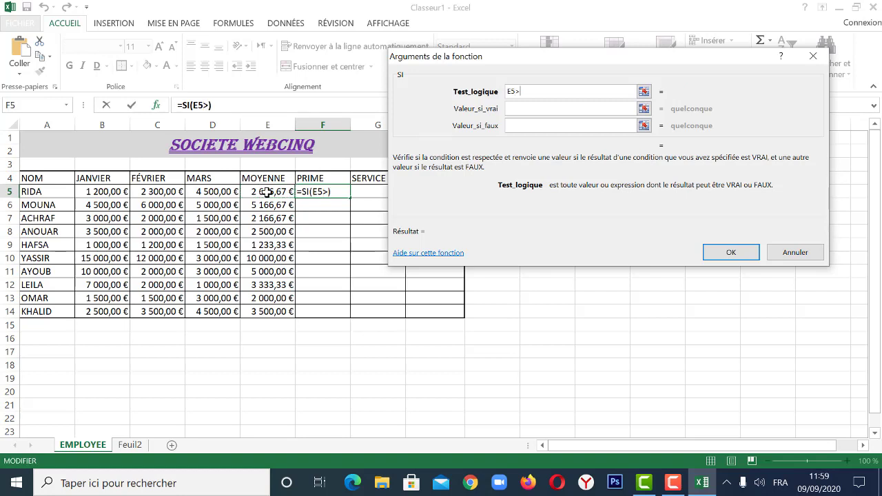
text(=3000)
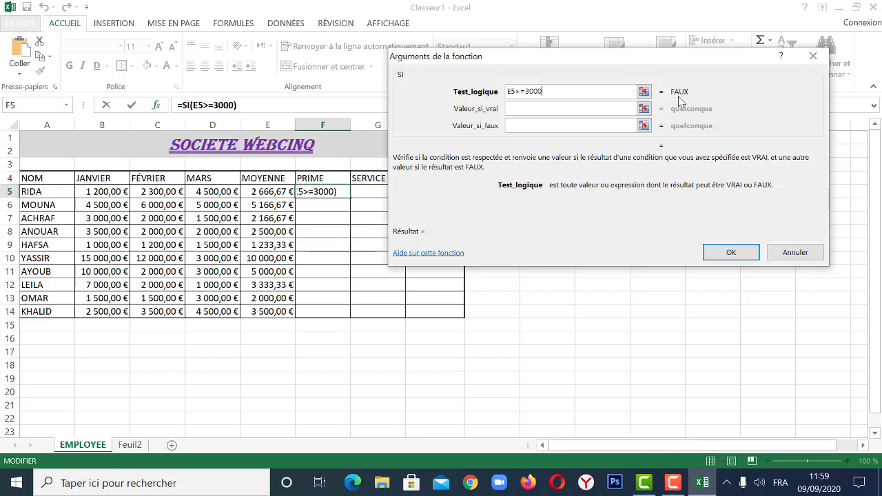
- Try 2000 as the threshold in the SI logical test and set it back to 3000
key(BackSpace)
key(BackSpace)
key(BackSpace)
key(BackSpace)
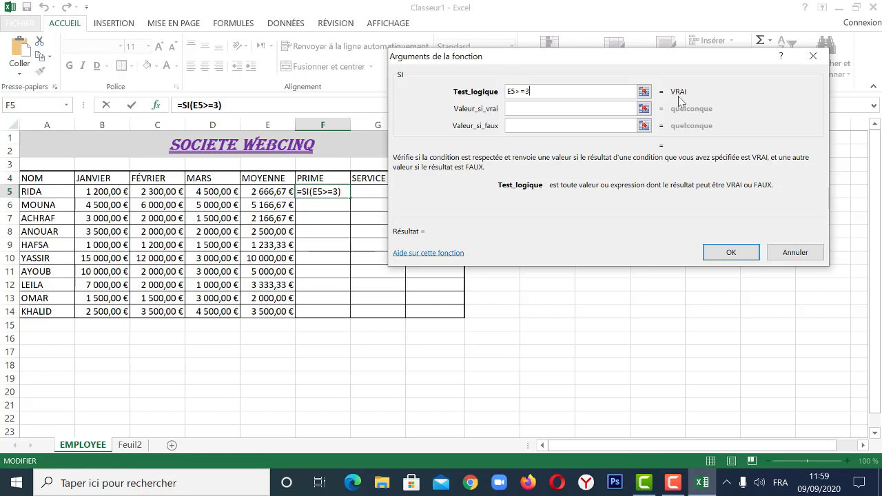
text(000)
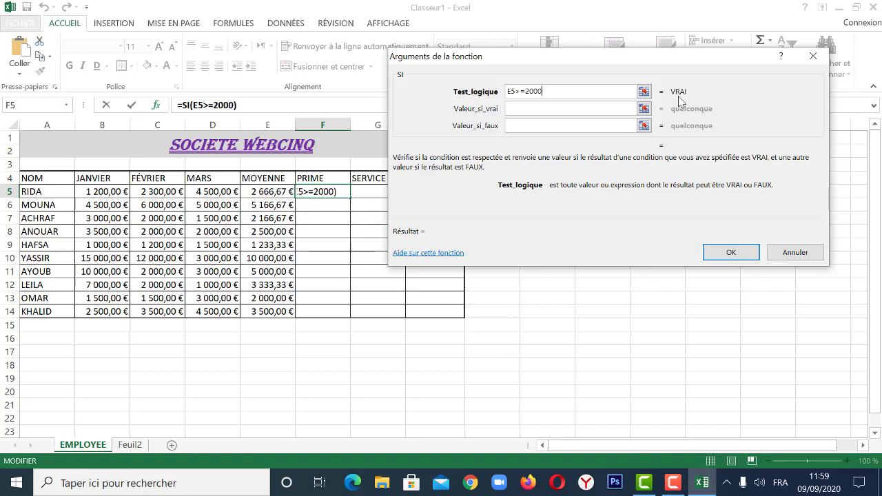
key(BackSpace)
key(BackSpace)
key(BackSpace)
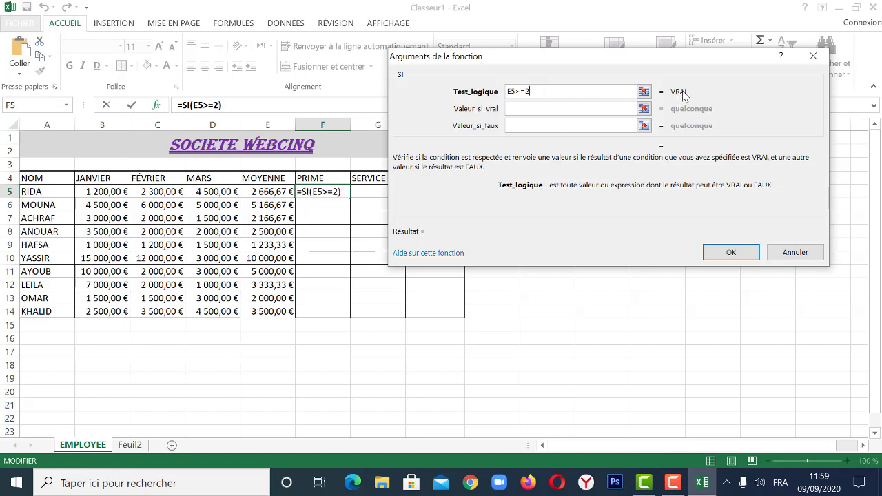
text(3000)
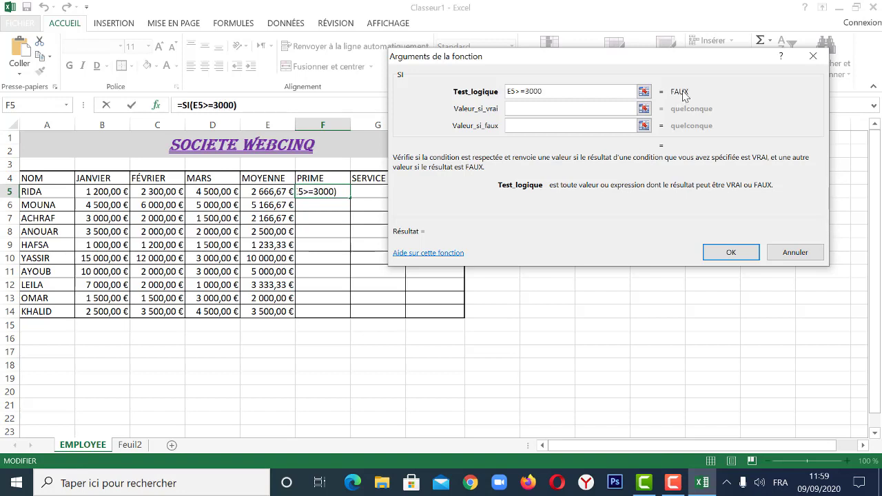
- Set Valeur_si_vrai to OUI and Valeur_si_faux to NON, and copy the F5 formula down to F14
click(545, 110)
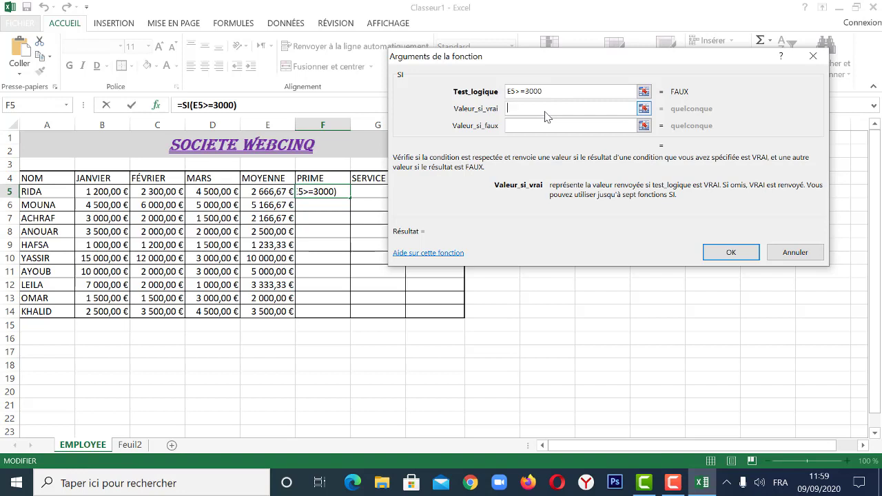
text(OUI)
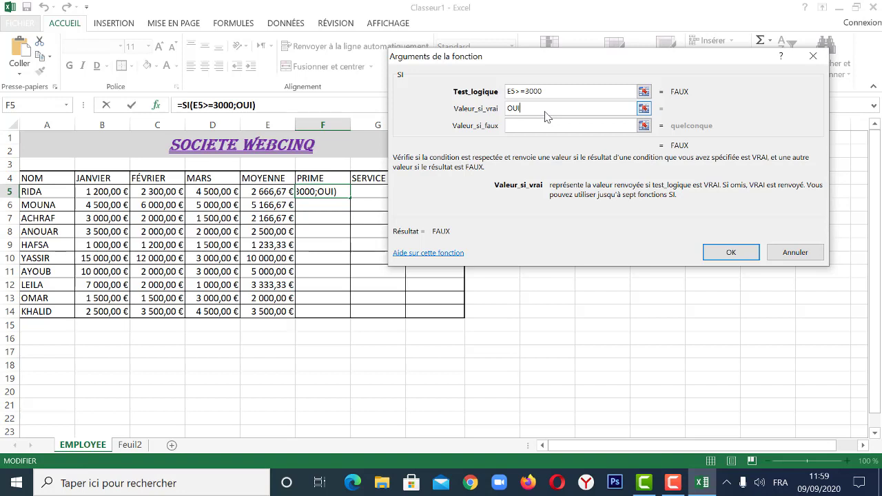
click(538, 125)
text(NON)
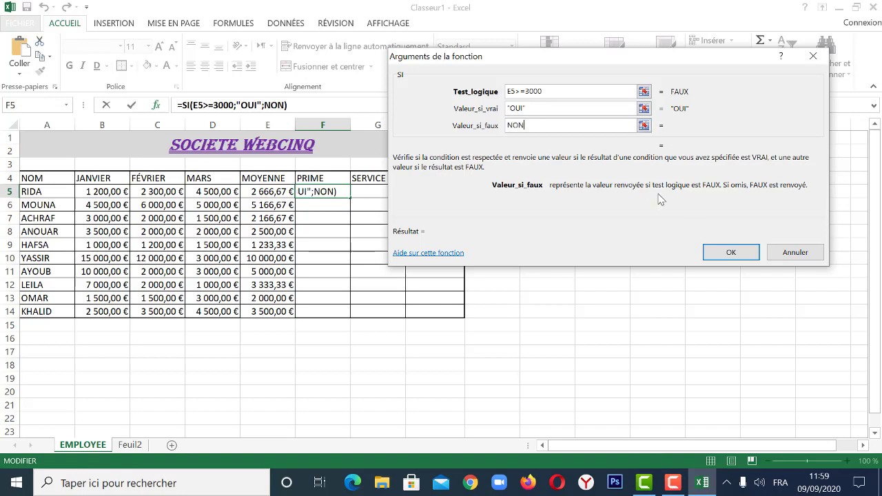
click(719, 253)
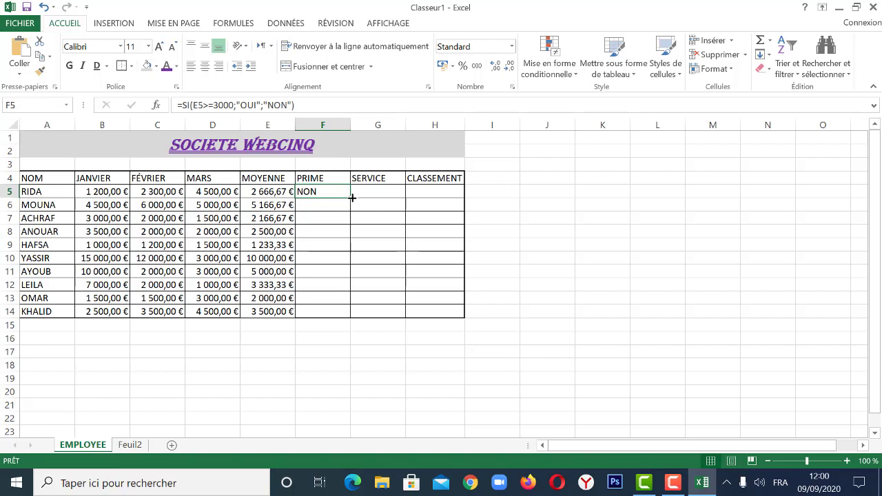
mouse_move(352, 198)
mouse_down()
mouse_move(350, 254)
mouse_move(351, 198)
mouse_up()
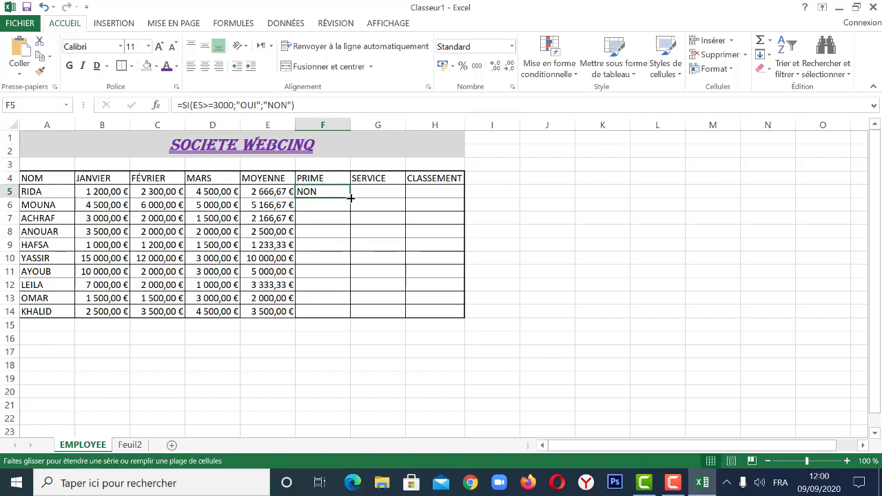
double_click(350, 198)
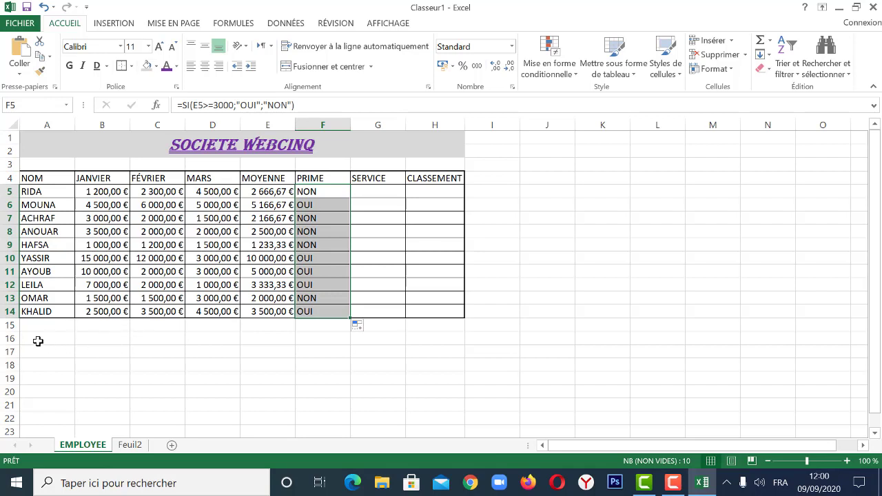
- Merge and centre A16:E16 below the table, and apply all borders to A16:F16
drag(35, 340, 273, 333)
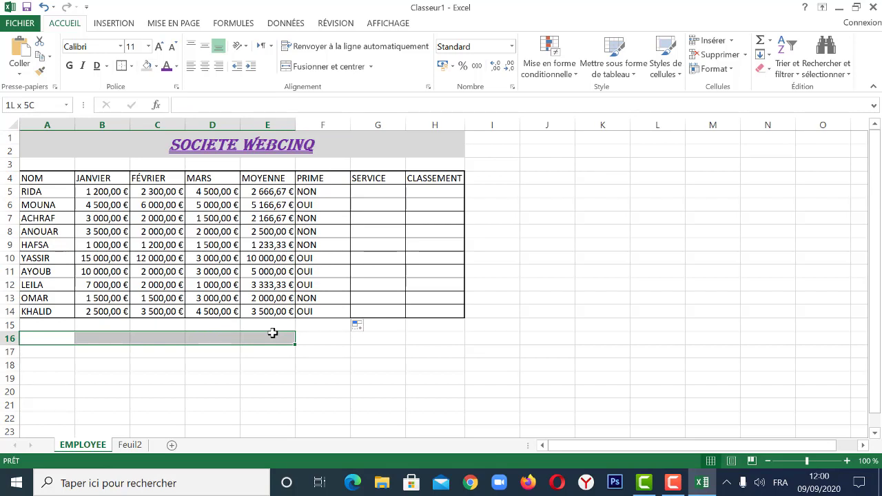
click(307, 72)
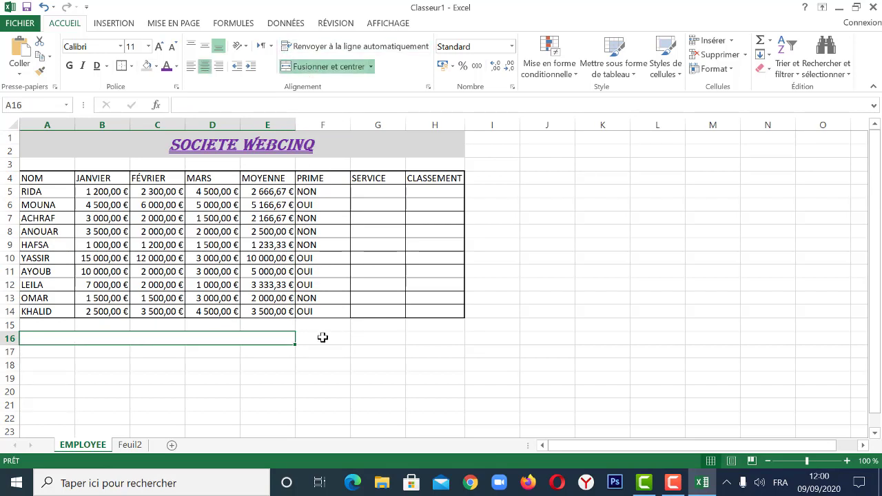
drag(321, 338, 147, 335)
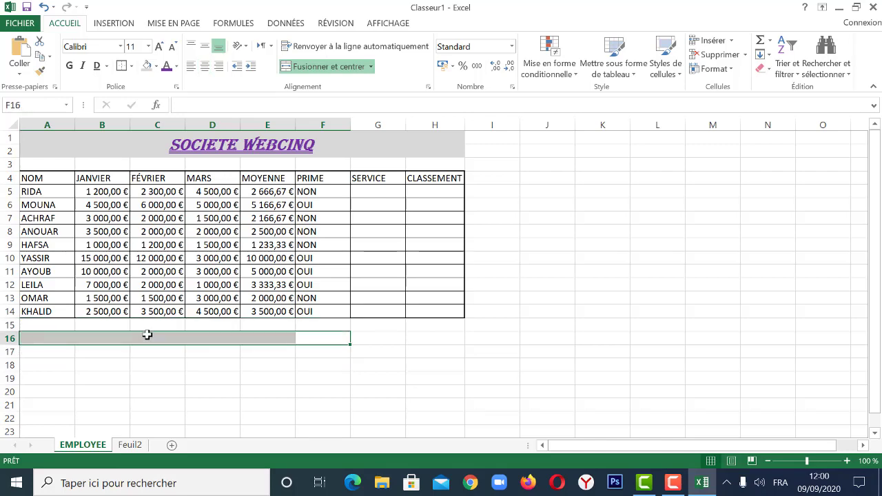
click(131, 66)
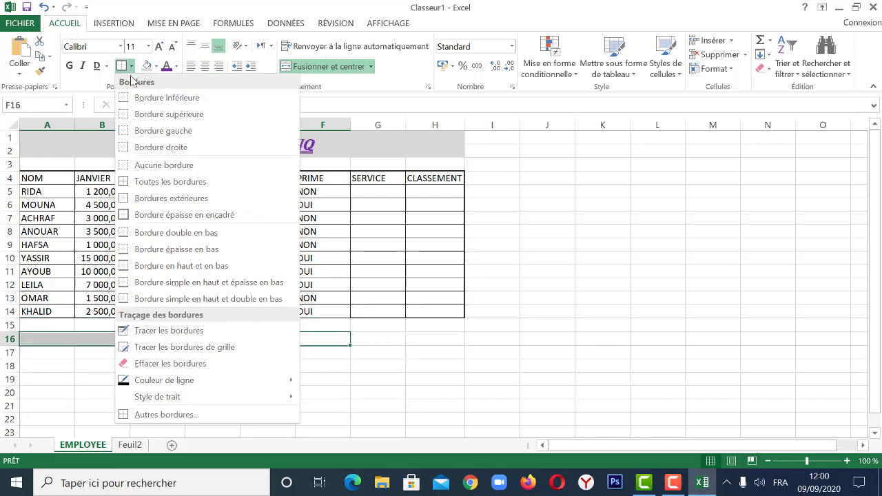
click(144, 182)
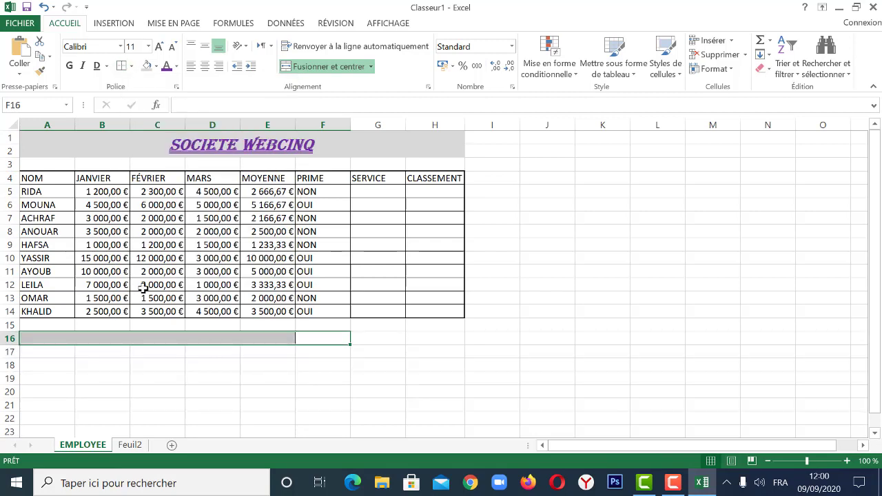
- Enter the label LE NOMBRE DES EMPLOYEES AYANT UNE PRIME in the merged cell A16
click(122, 339)
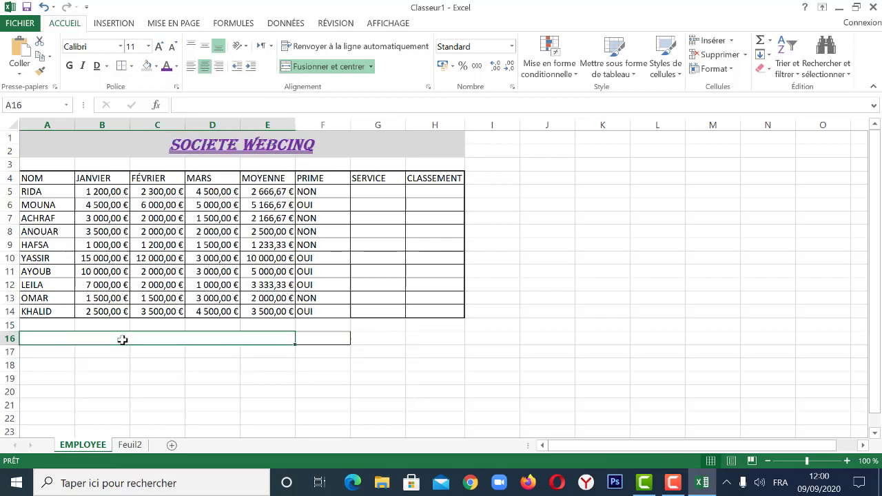
text(LE )
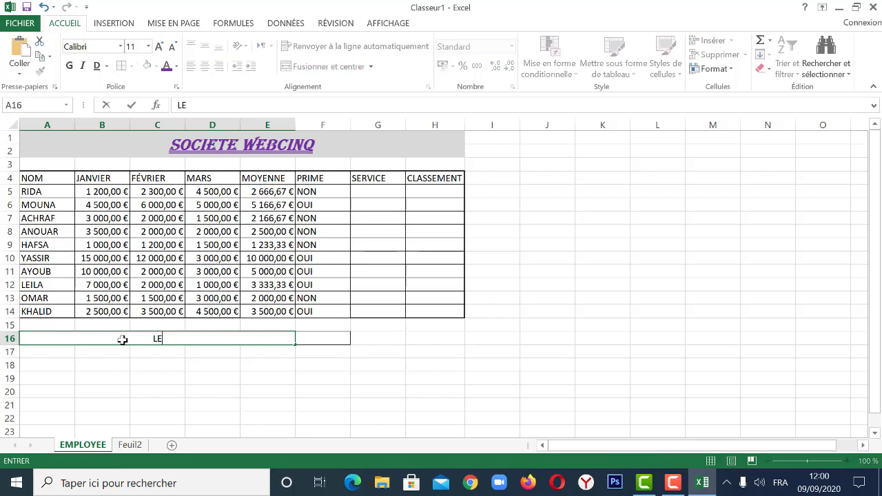
text(NOMM)
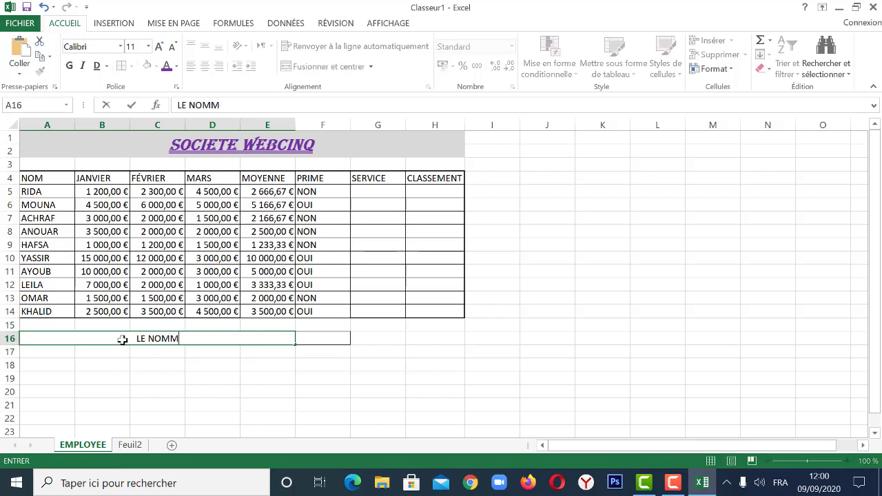
key(BackSpace)
text(R)
key(BackSpace)
text(BRE S)
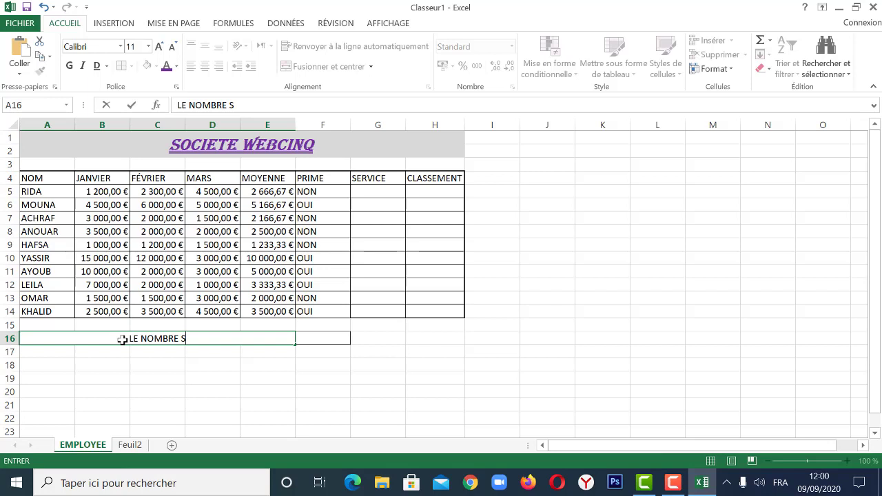
key(BackSpace)
text(DES E)
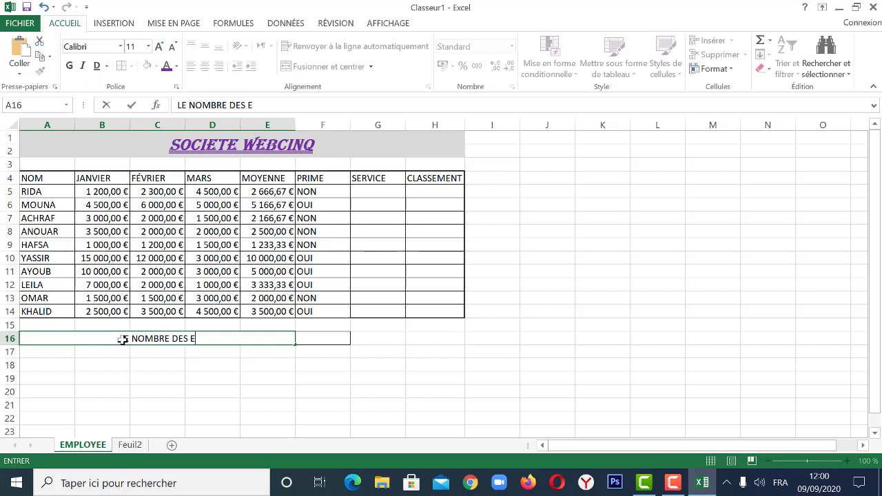
text(MPL)
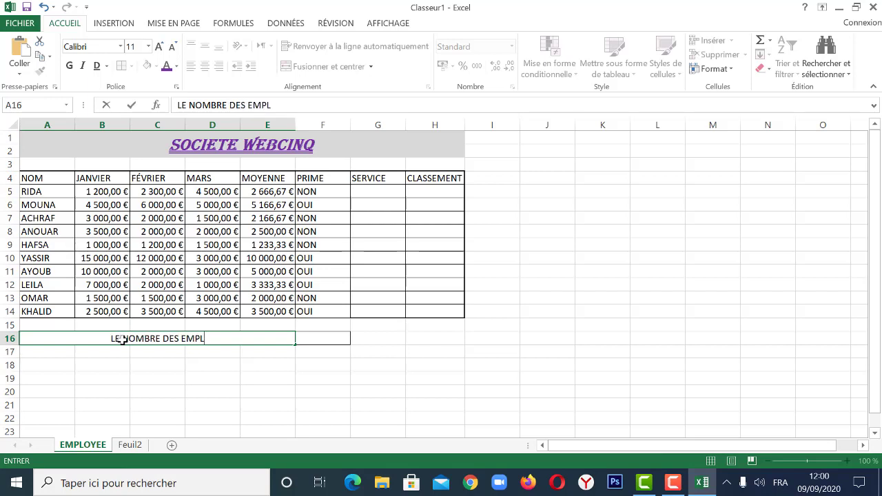
text(OYEES A)
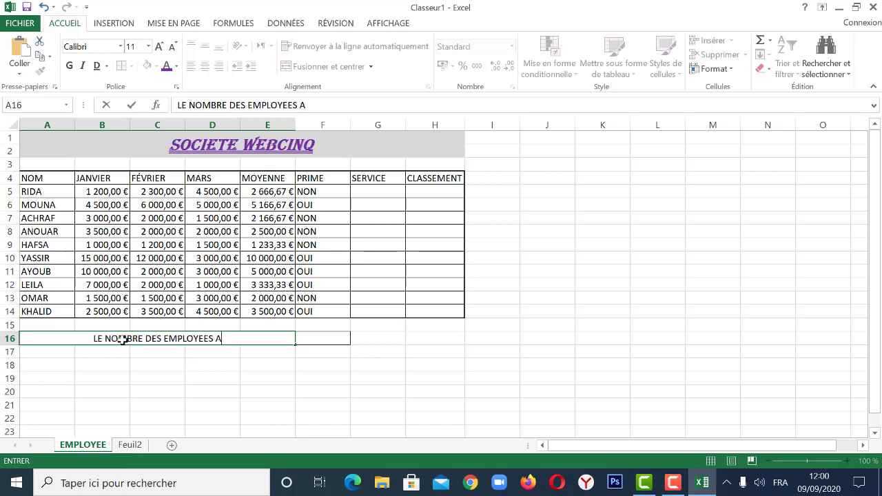
text(YANT)
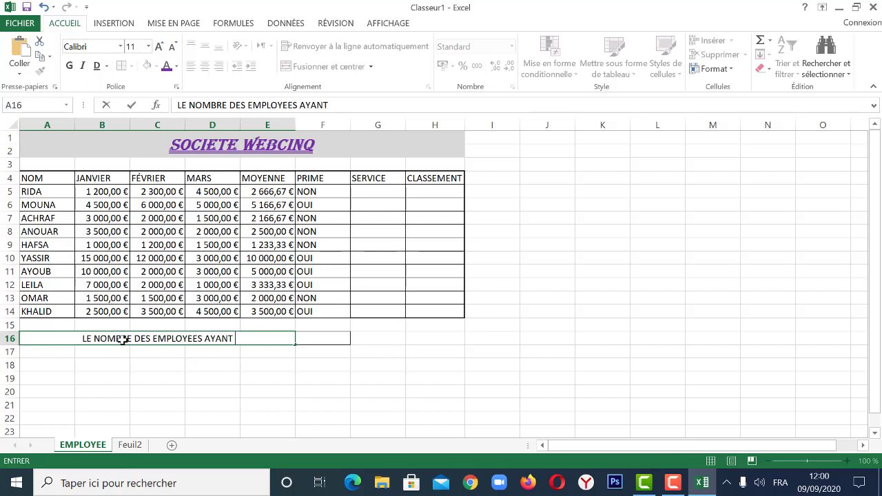
text( UNE PRIME)
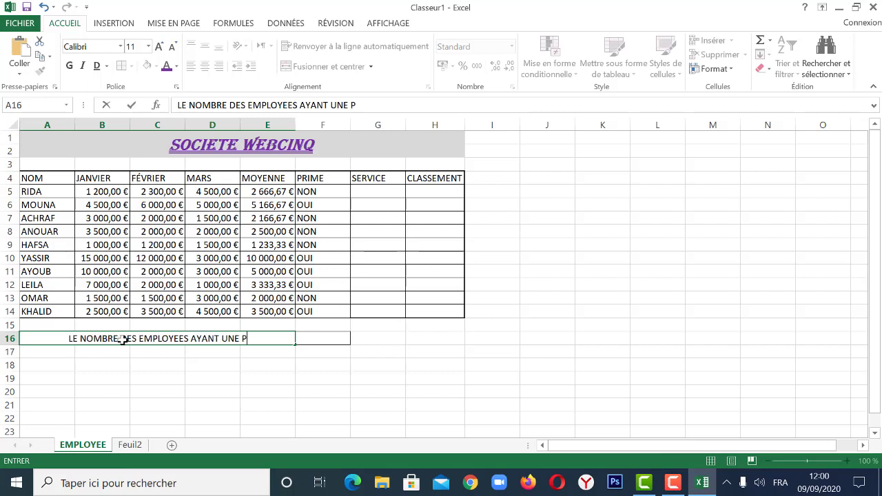
- Insert an NB.SI function in F16 with the range F5:F14 and the criterion "OUI"
click(325, 341)
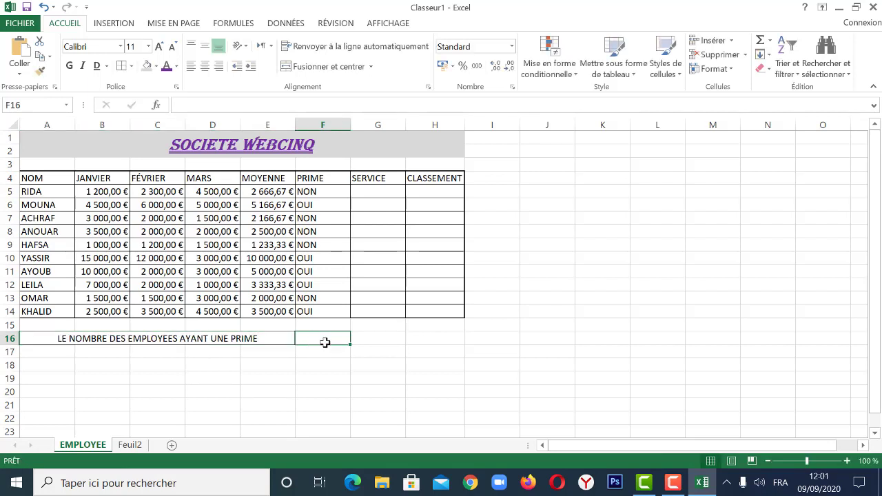
click(156, 107)
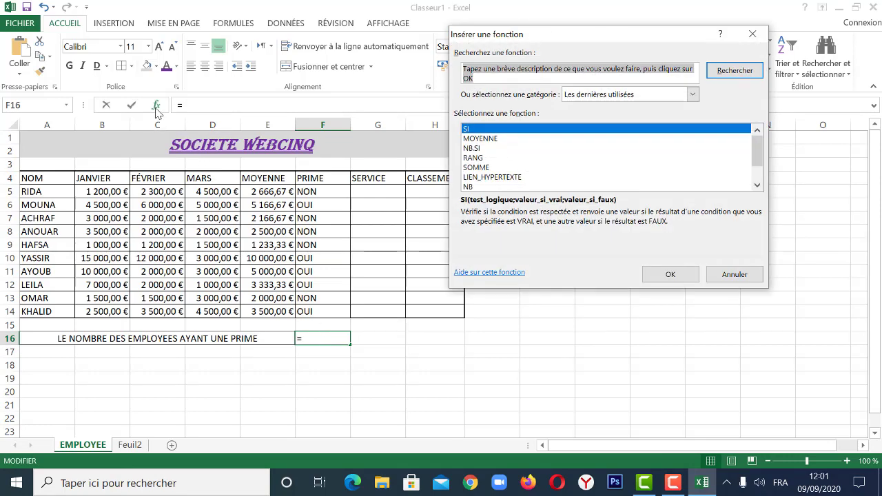
click(474, 148)
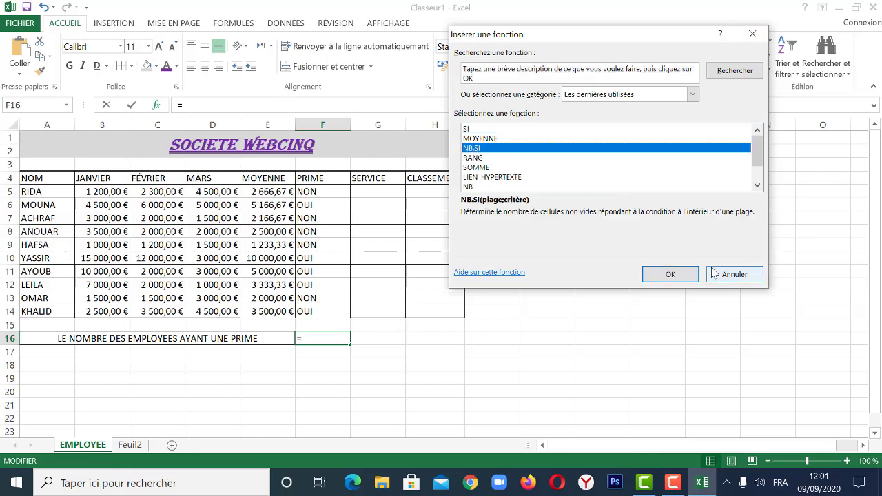
click(678, 277)
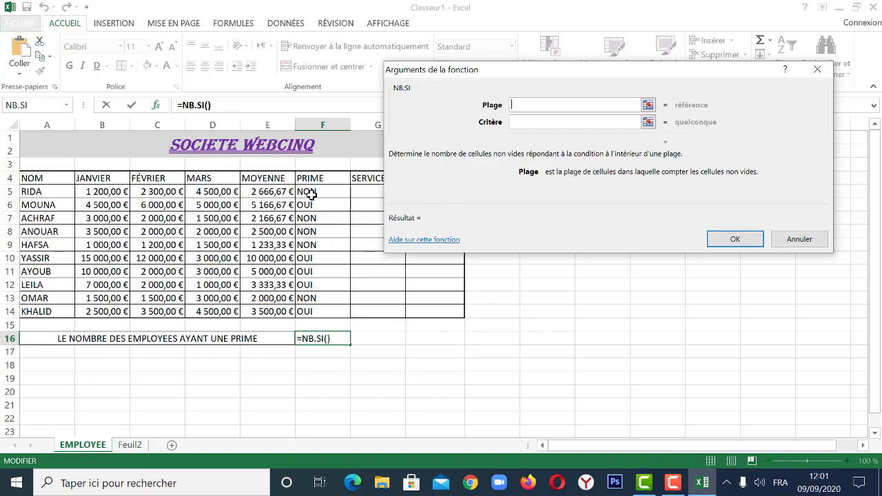
drag(309, 192, 315, 310)
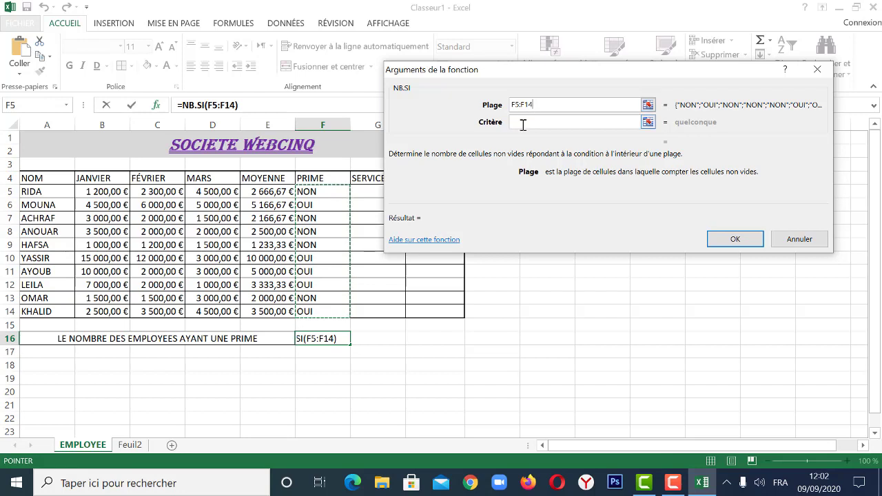
click(525, 124)
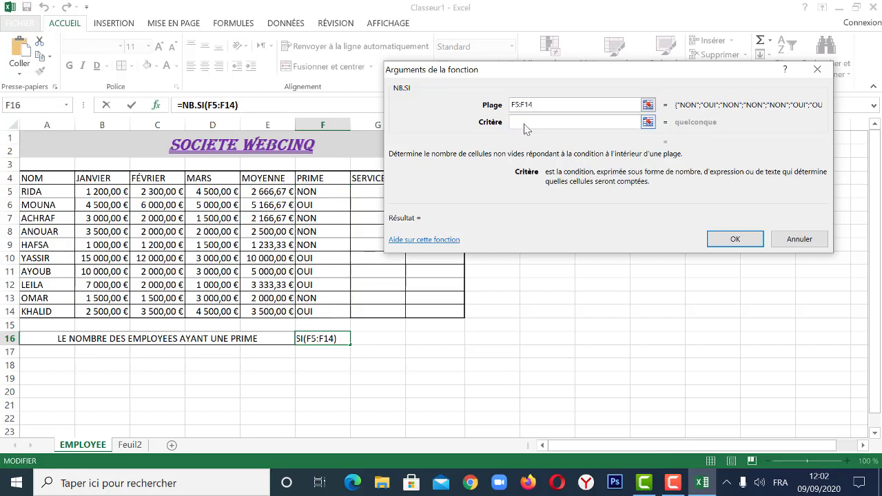
text(O)
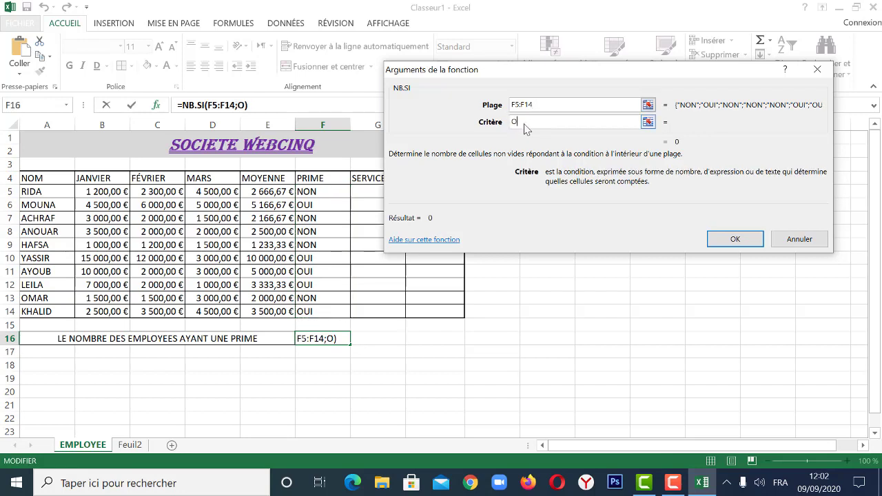
text(UI)
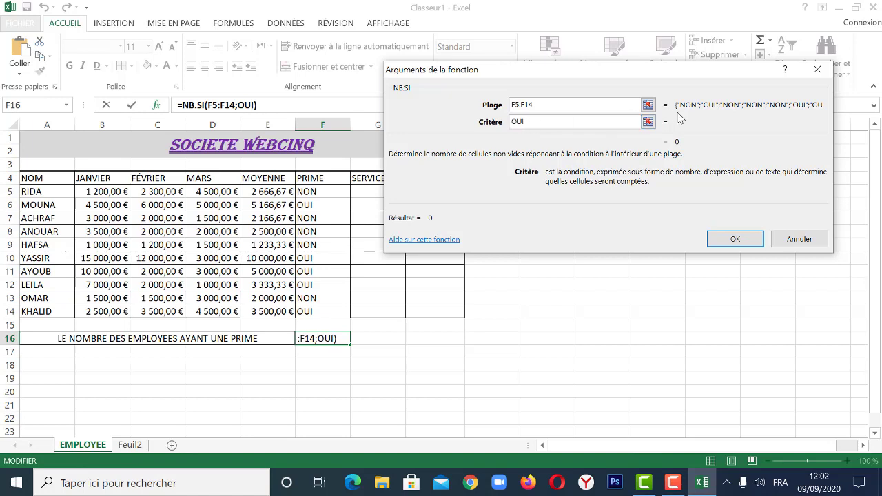
click(601, 105)
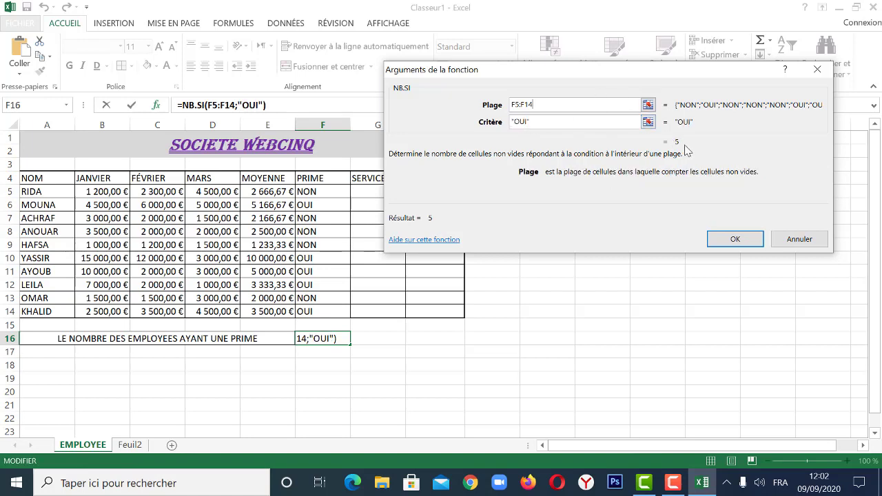
click(734, 238)
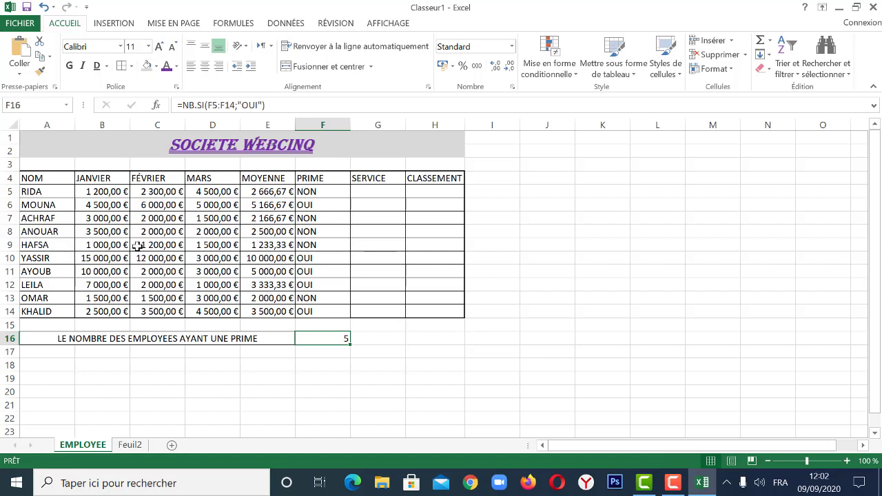
- Set the JANVIER amount in B13 to 6000
click(109, 298)
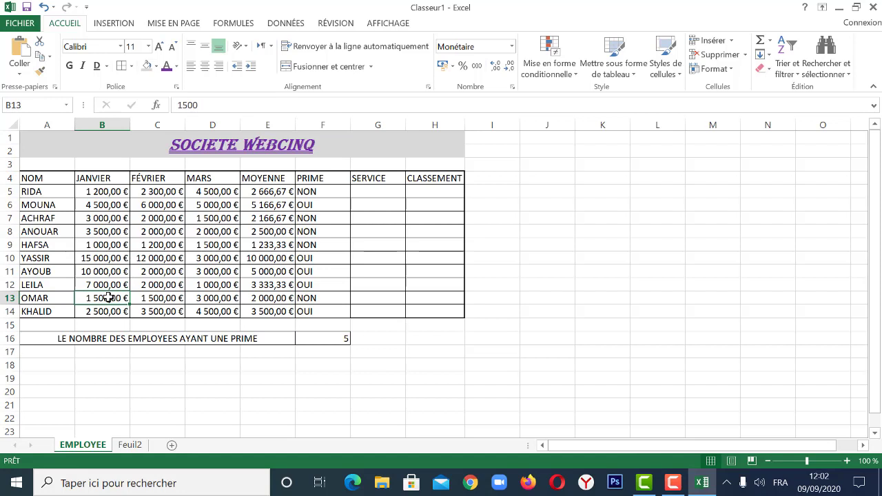
text(6)
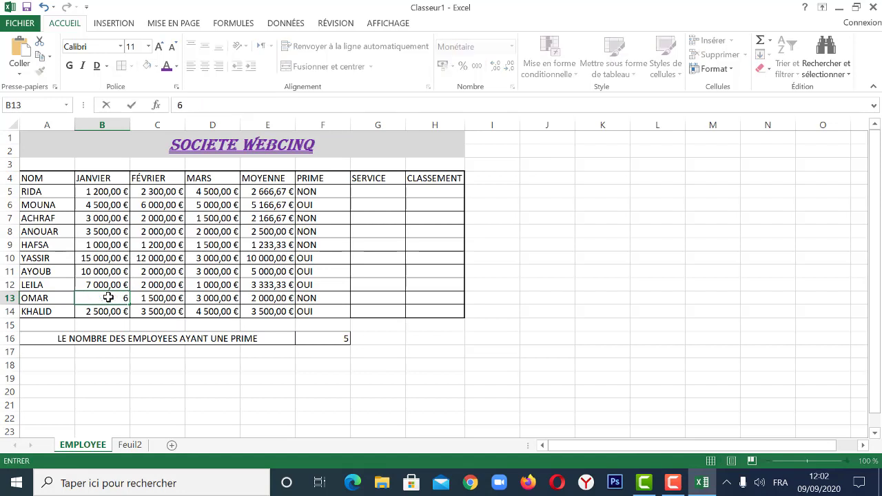
text(0000)
key(BackSpace)
click(147, 257)
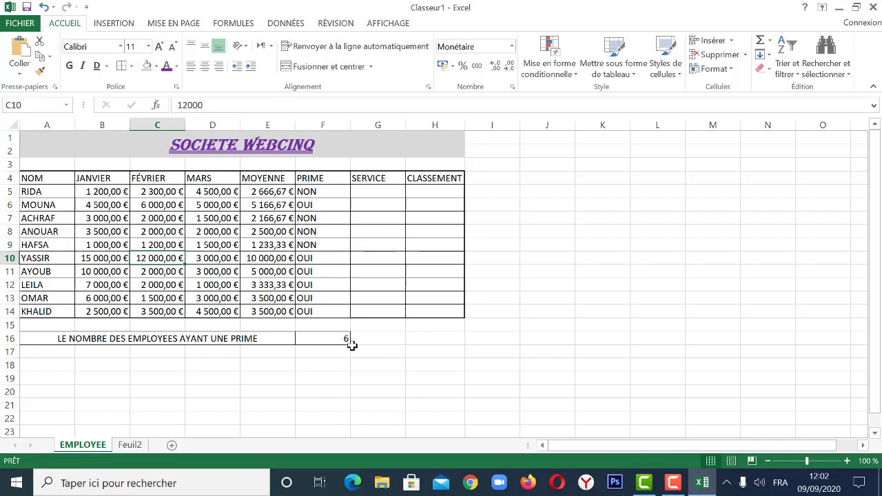
- Enter COMMERCIALE as the SERVICE in G5 and widen column G to fit it
click(374, 190)
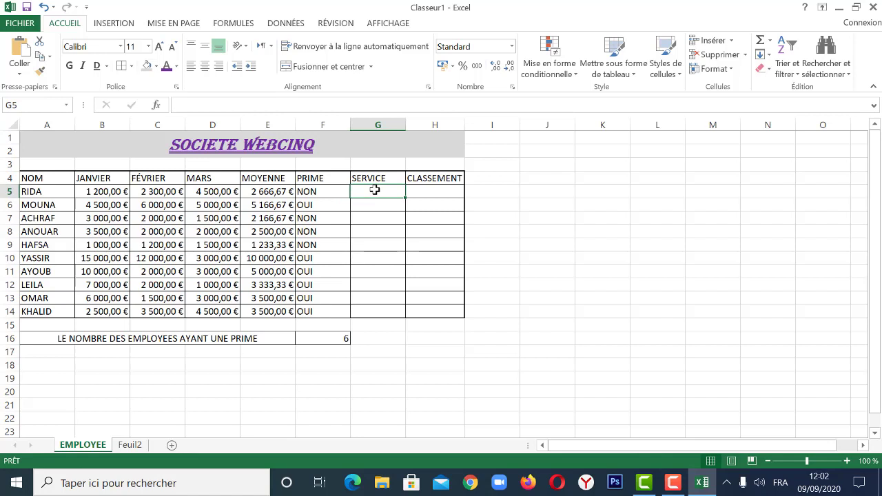
text(COMM)
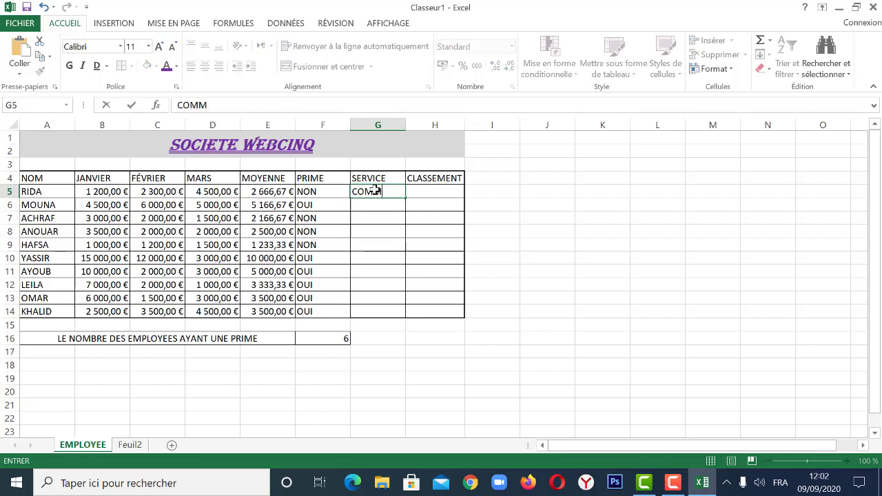
text(ERCIALE)
drag(402, 124, 418, 124)
- Fill the SERVICE cells G6 to G9 with VENTE, VENTE, COMMERCIALE and ADMINSTRATIVE
click(390, 205)
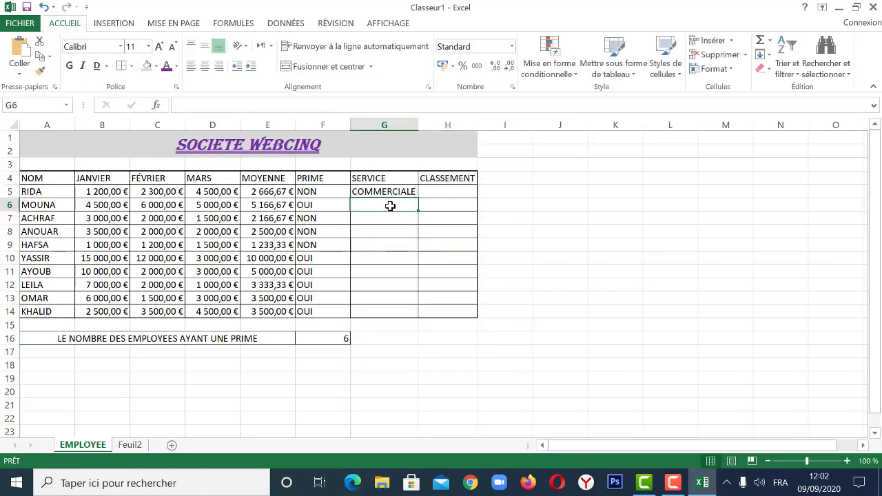
text(VENTE)
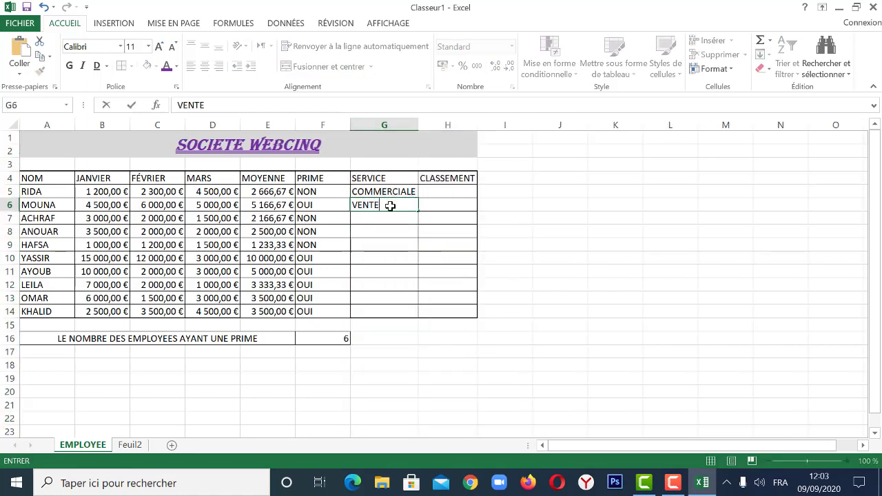
click(374, 215)
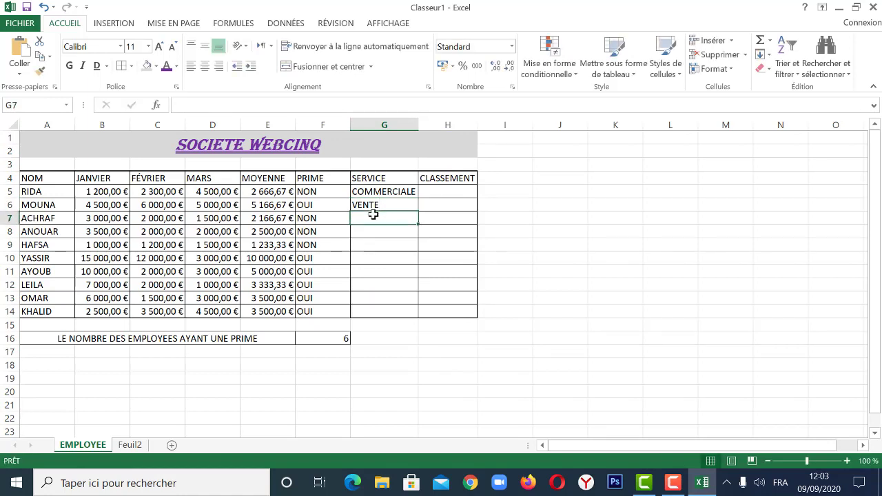
text(VENTE)
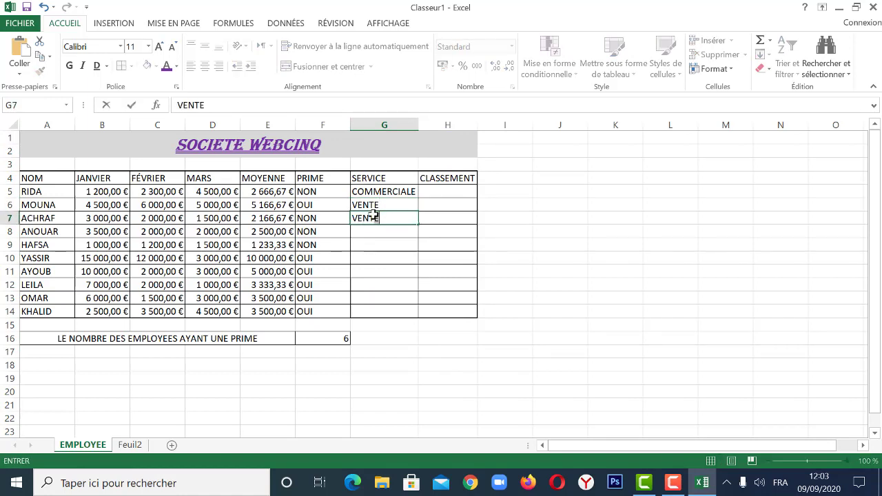
click(367, 233)
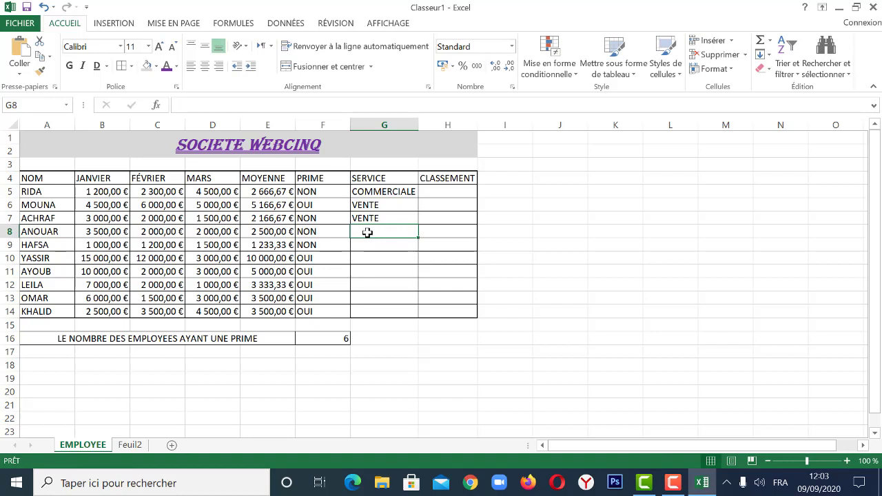
text(COMMERCIALE)
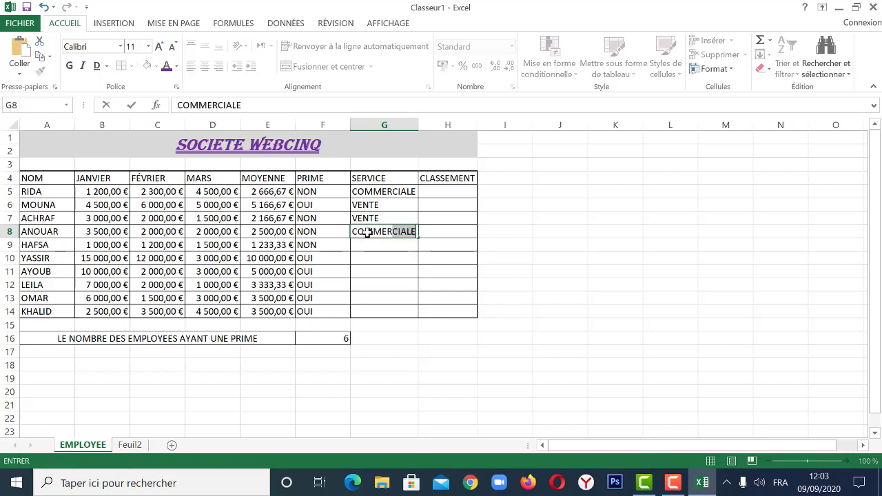
click(370, 241)
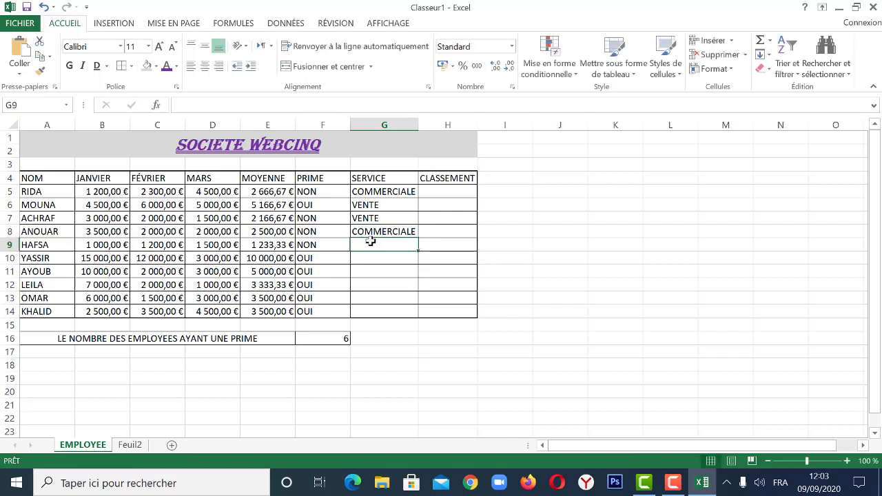
text(ADM)
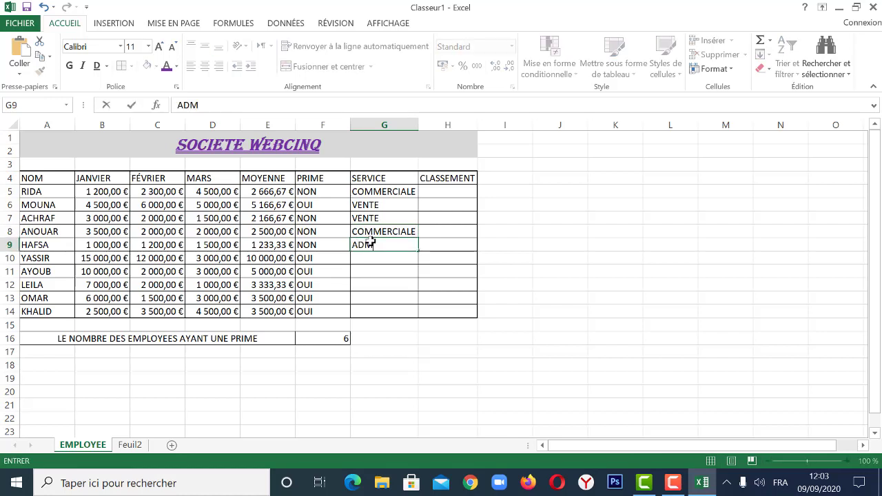
text(INSTRATIVE)
- Fill the SERVICE cells G10 to G14 with ADMINSTRATIVE, COMMERCIALE, VENTE, COMMERCIALE and VENTE, and fit column G to its contents
click(363, 256)
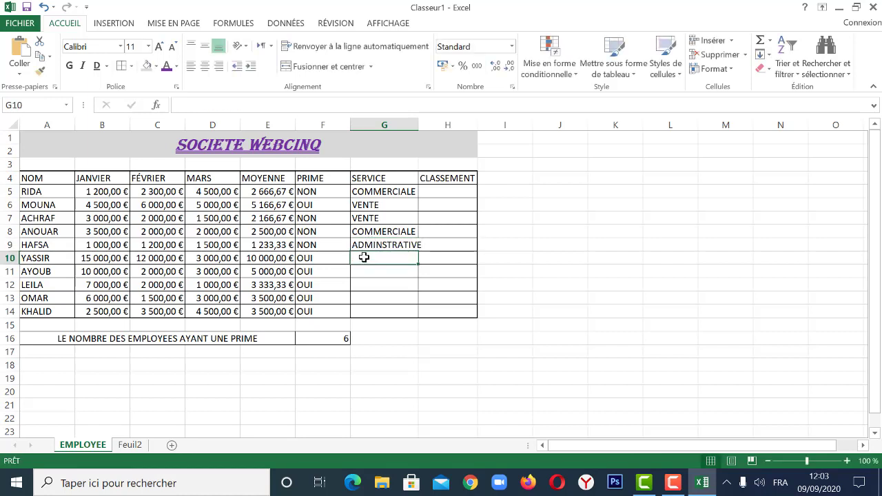
text(ADMINSTRATIVE)
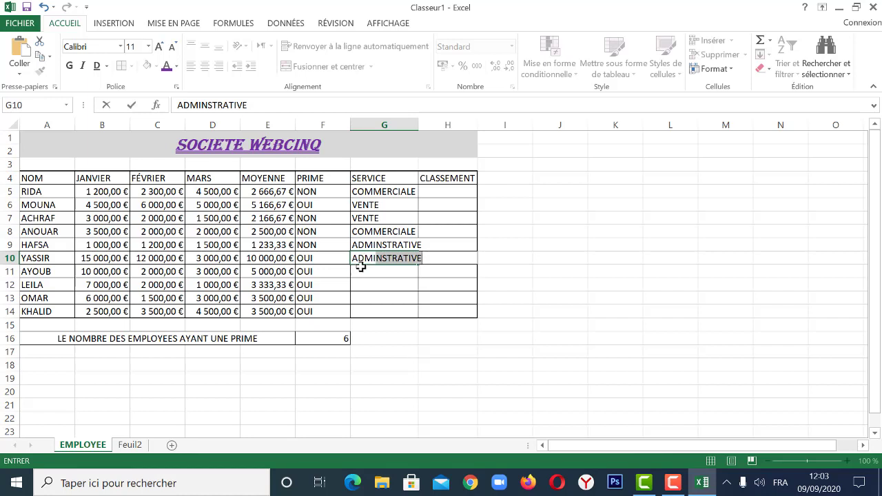
click(360, 270)
text(COMMERCIALE)
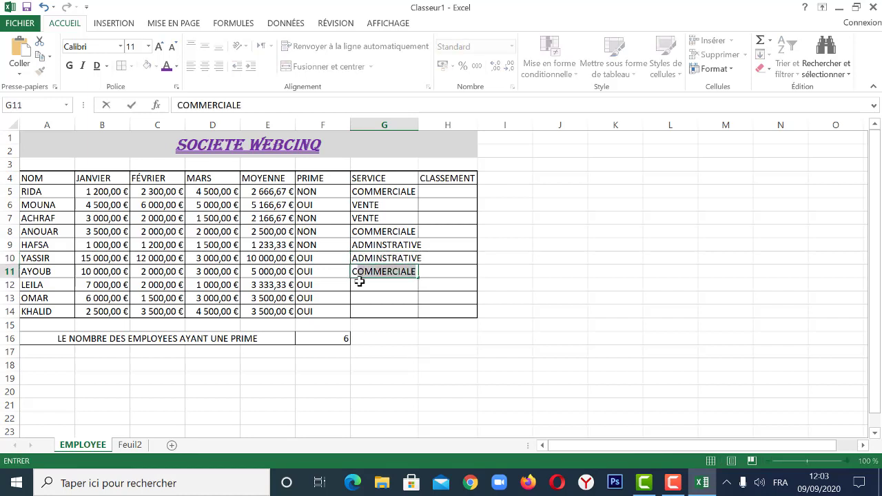
click(359, 282)
text(VENTE)
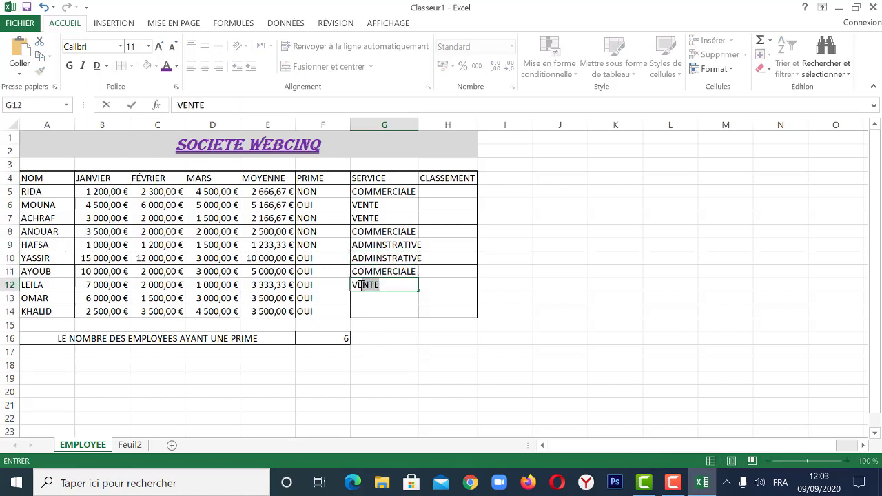
click(356, 296)
text(COMMERCIALE)
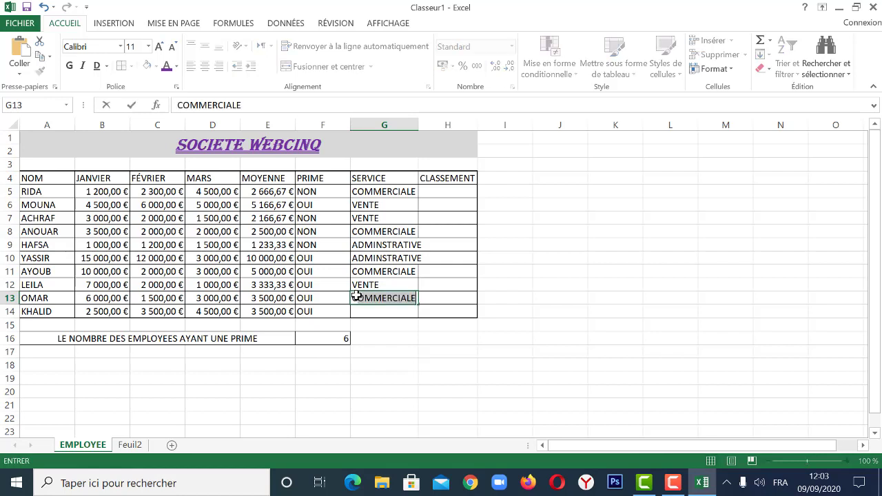
click(359, 313)
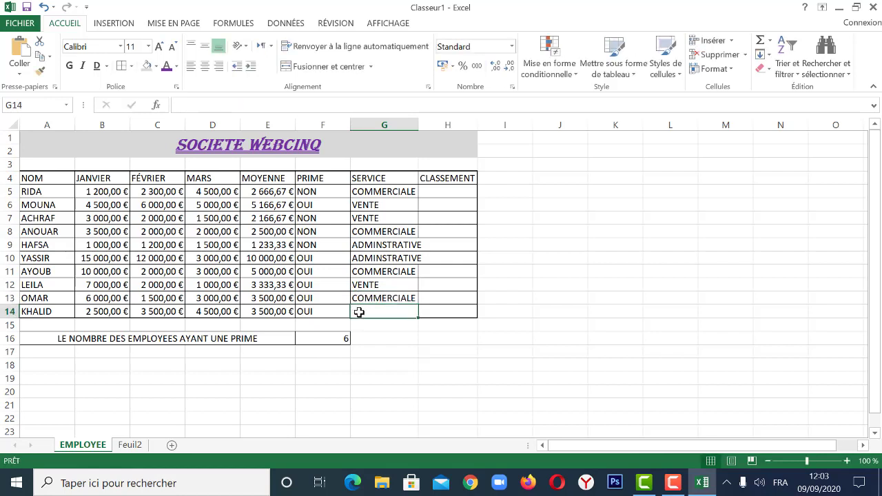
text(VENTE)
click(530, 392)
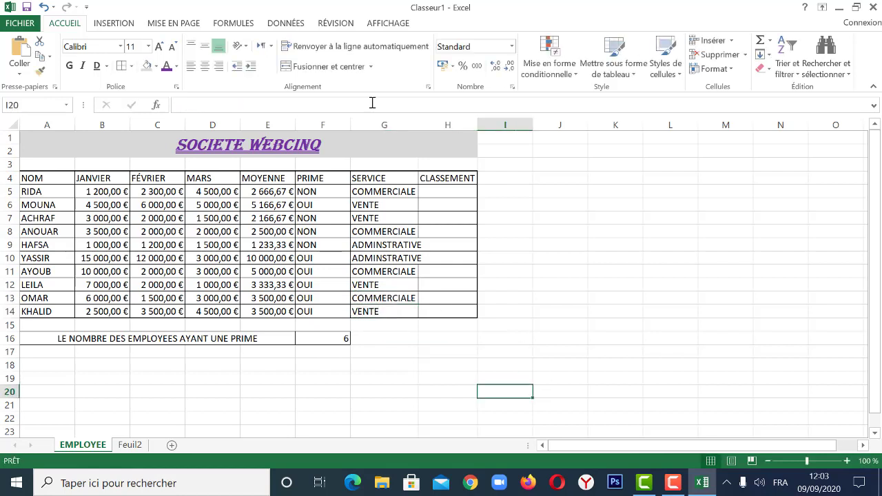
double_click(419, 122)
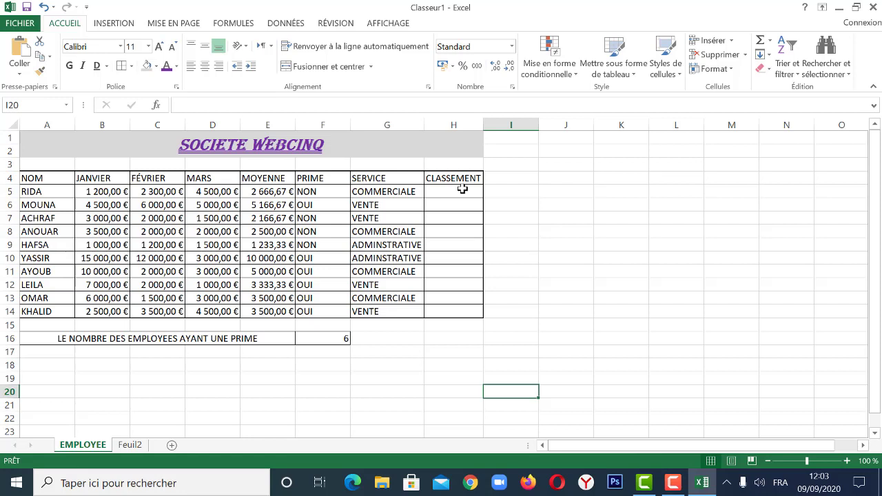
drag(36, 178, 460, 315)
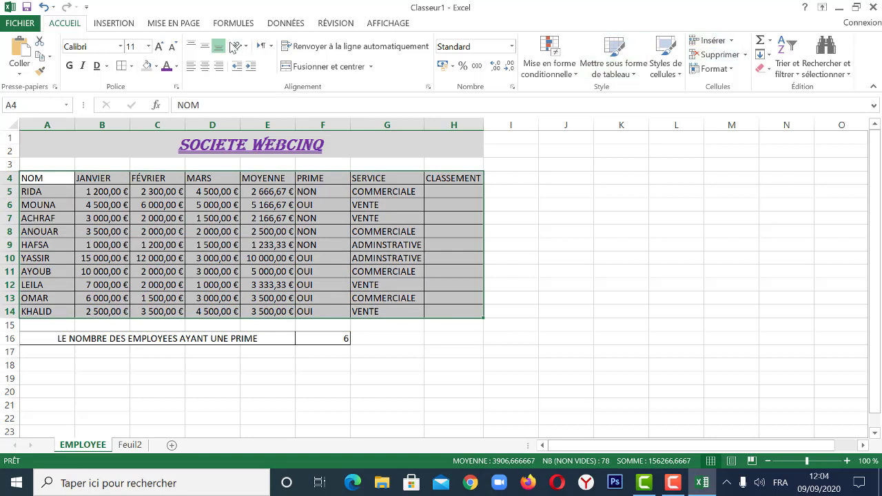
click(791, 74)
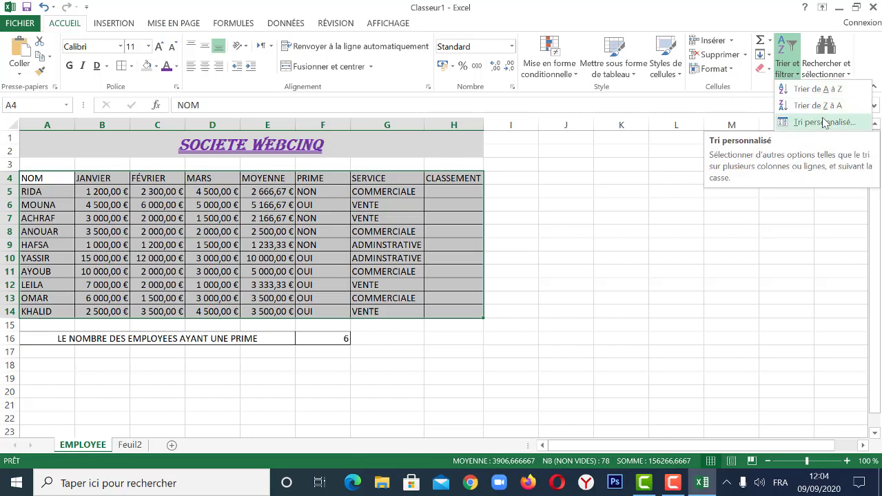
click(360, 201)
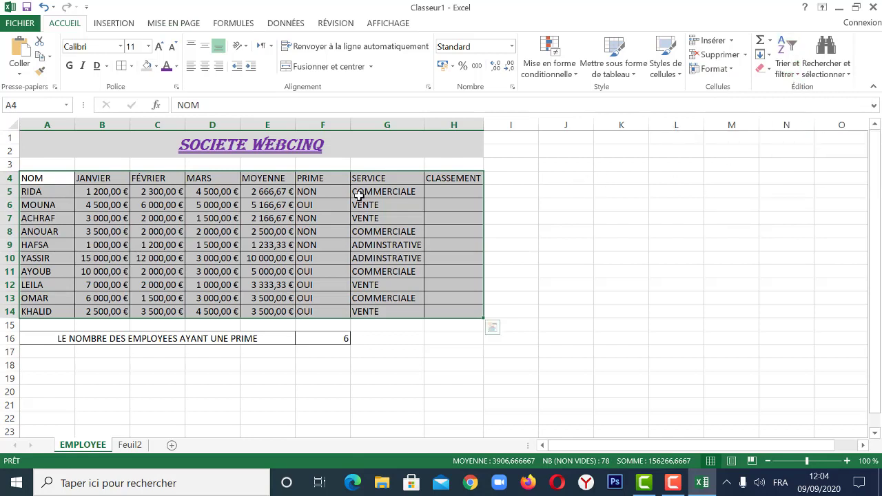
- Sort the employee table by MOYENNE from largest to smallest, extending the selection to the neighbouring columns
click(284, 181)
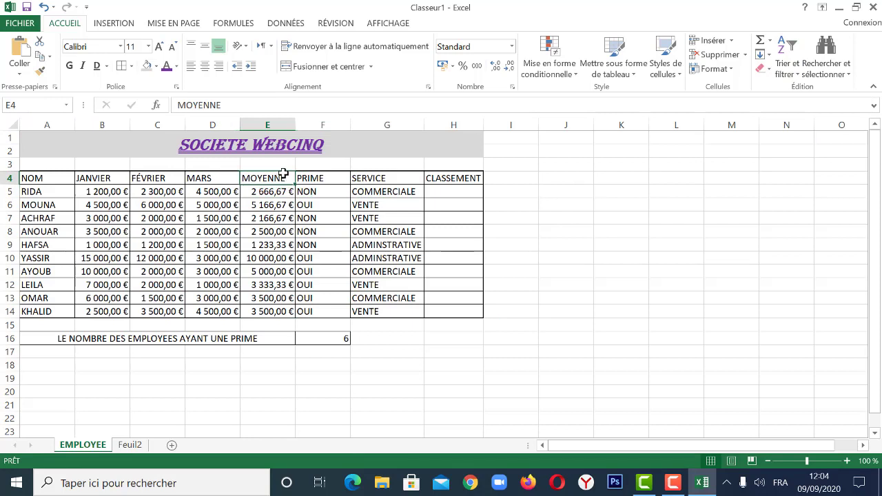
drag(284, 181, 276, 312)
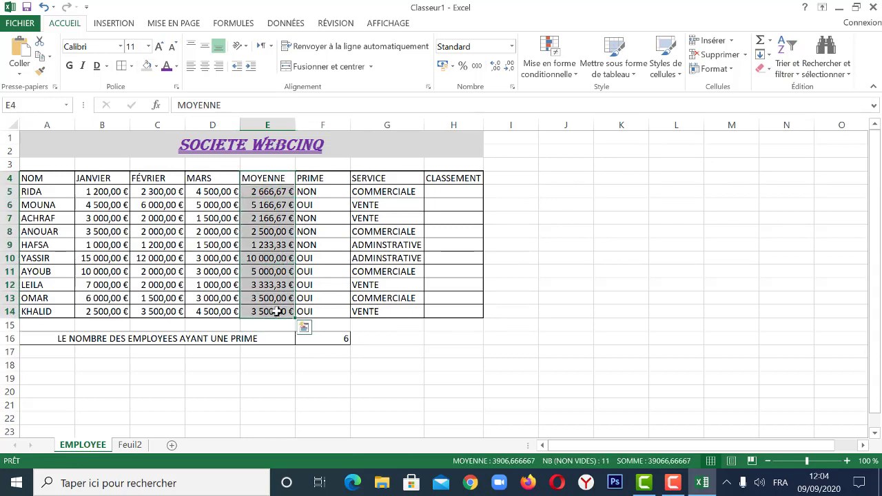
click(799, 75)
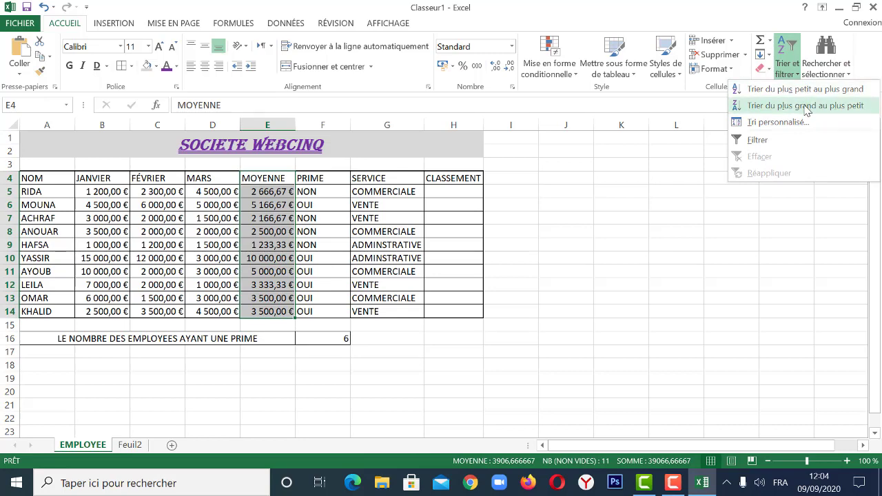
click(804, 108)
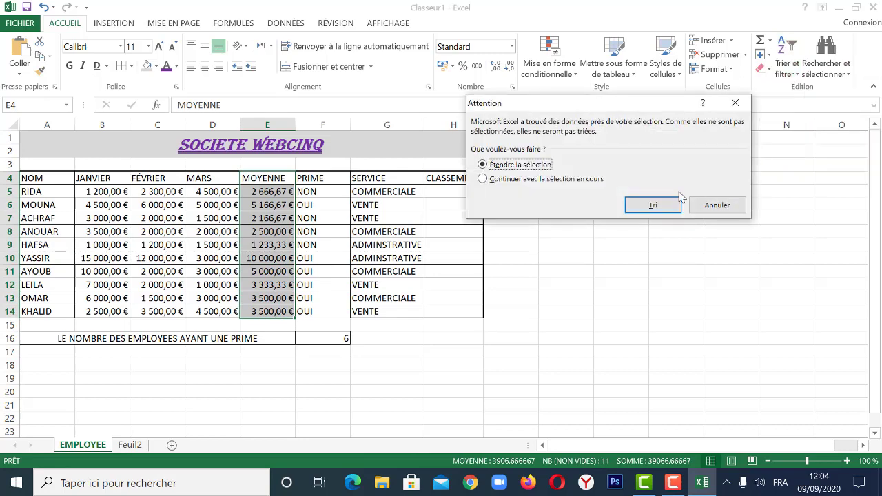
click(665, 204)
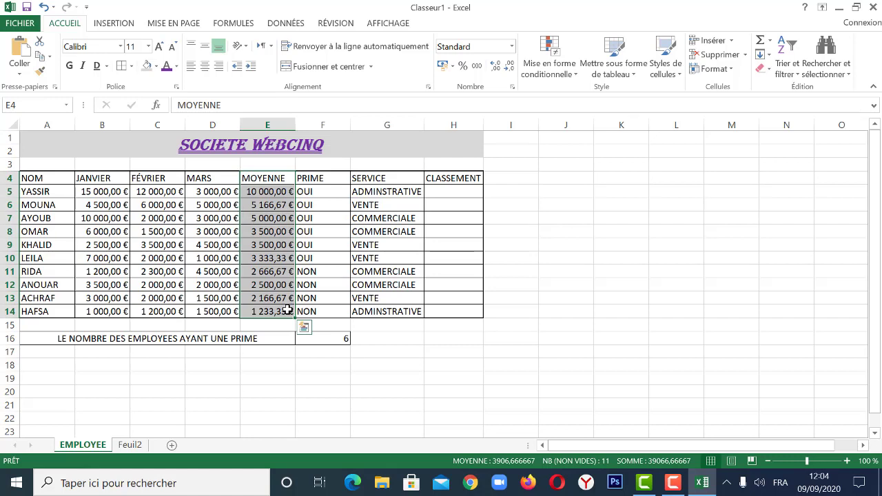
- Add a filter to the SERVICE column G4:G14 and show only the ADMINSTRATIVE rows
click(788, 70)
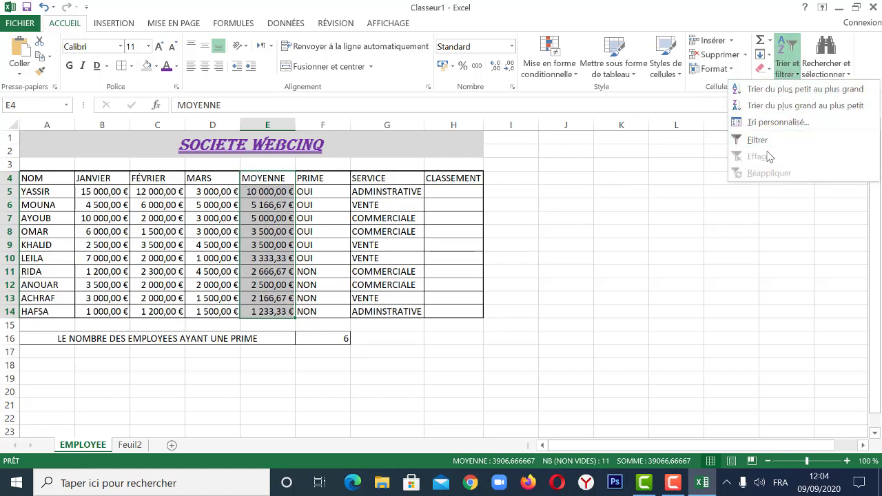
click(402, 177)
drag(402, 177, 395, 312)
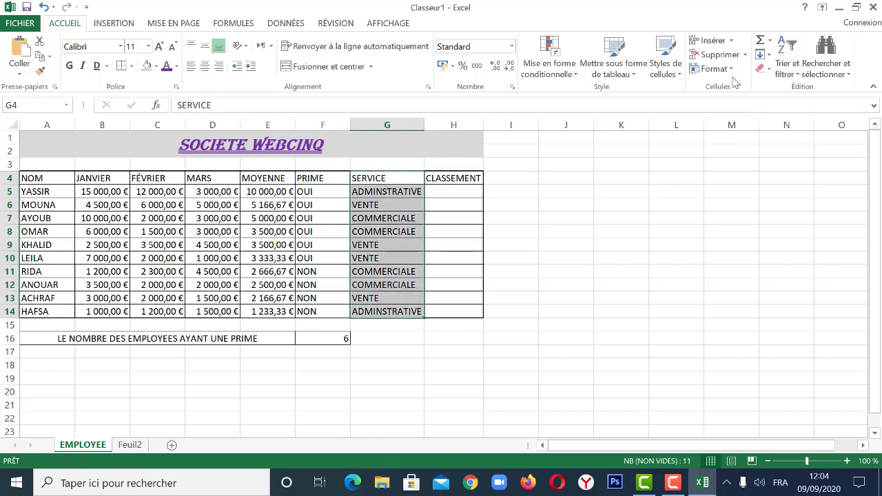
click(787, 67)
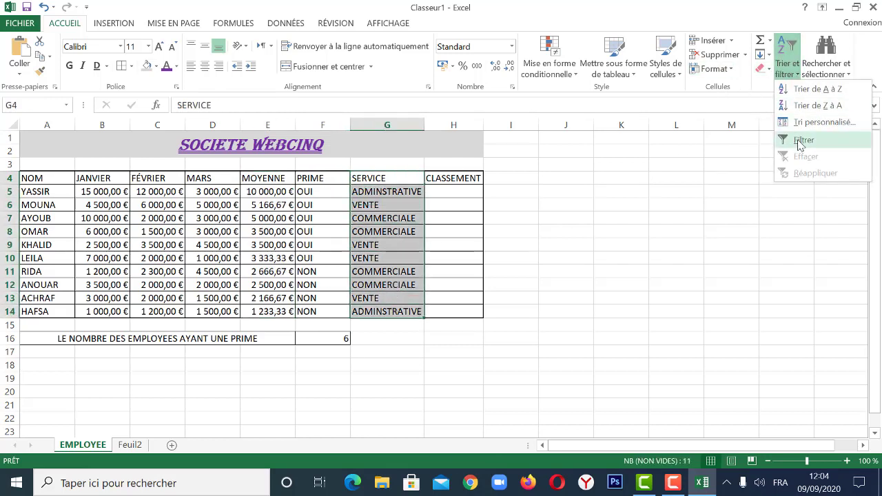
click(800, 140)
click(418, 178)
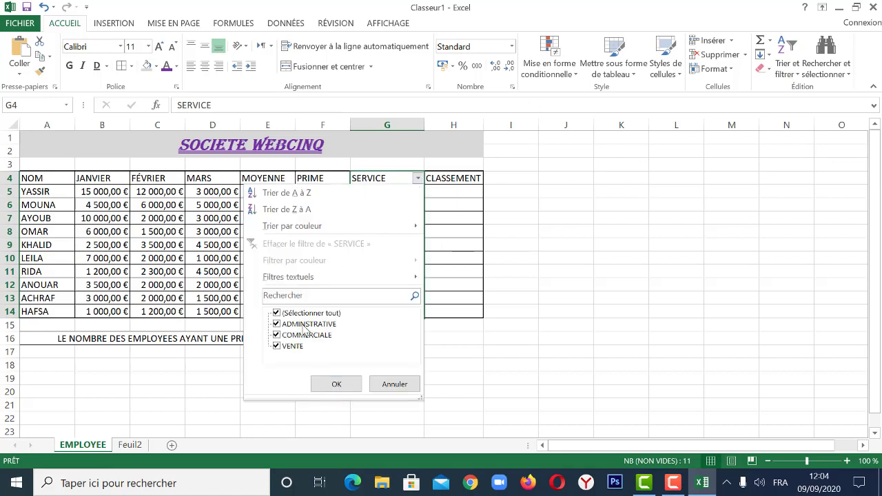
click(277, 335)
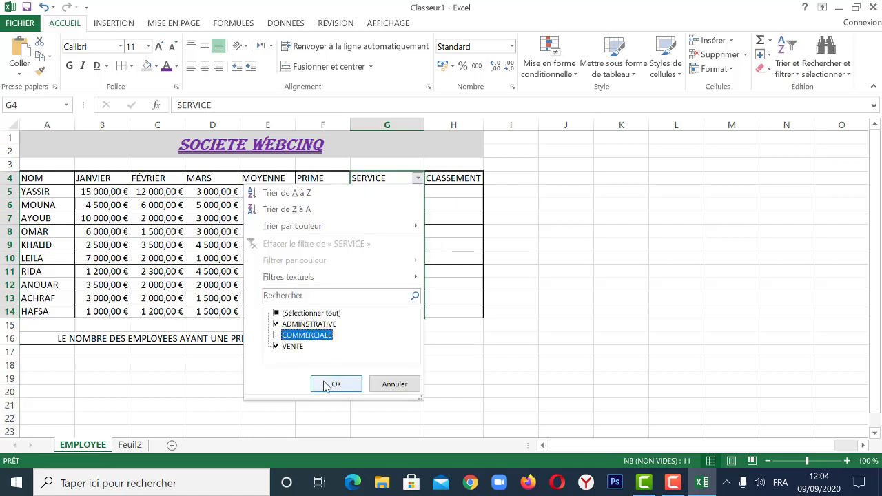
click(276, 346)
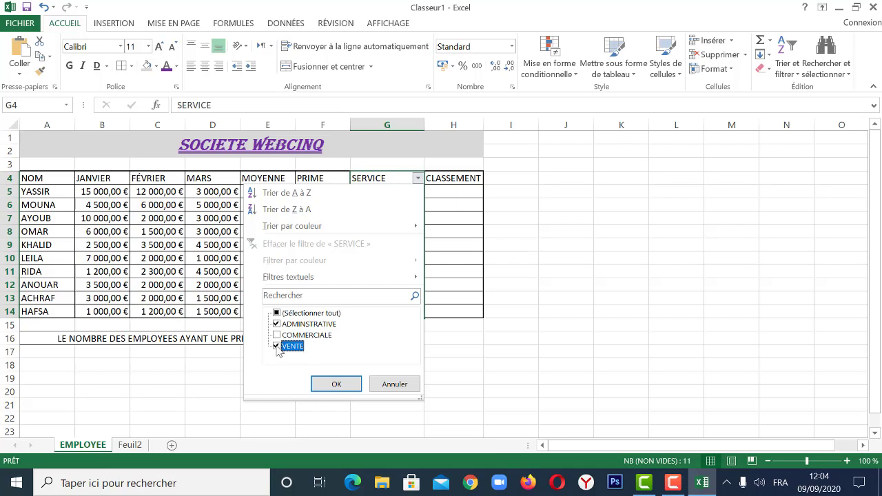
click(333, 384)
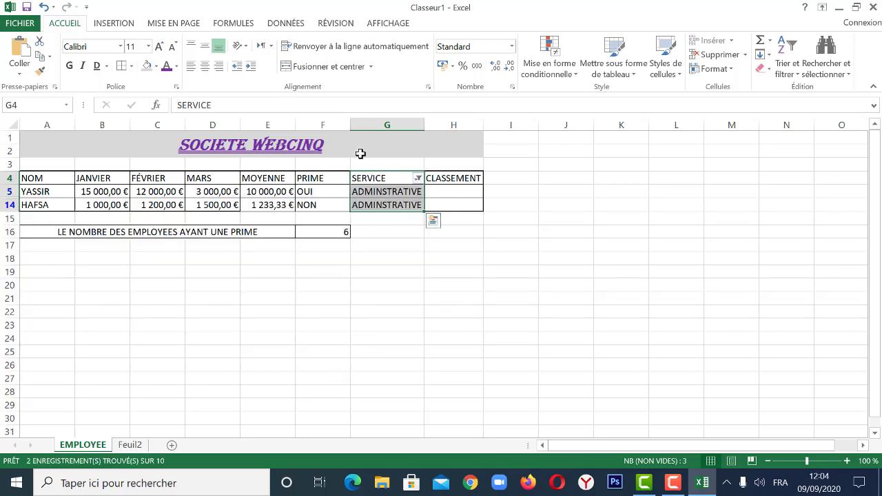
- Undo the SERVICE filter and the descending sort by MOYENNE
click(43, 6)
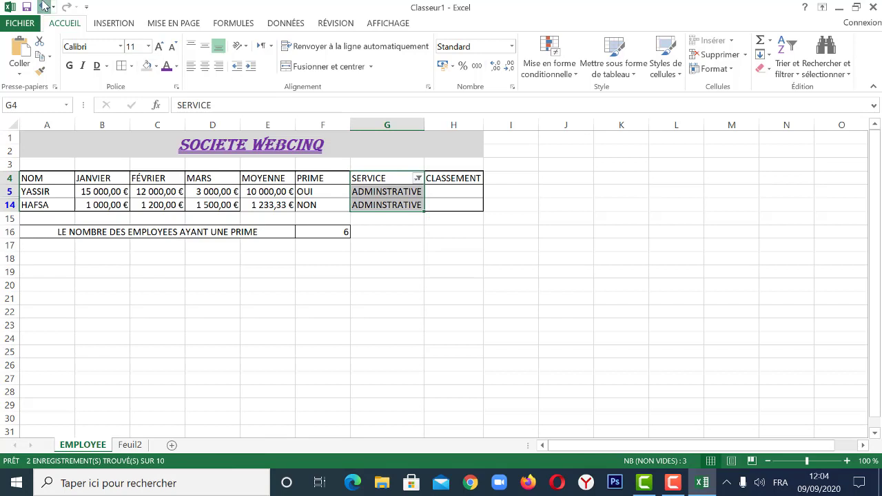
click(43, 7)
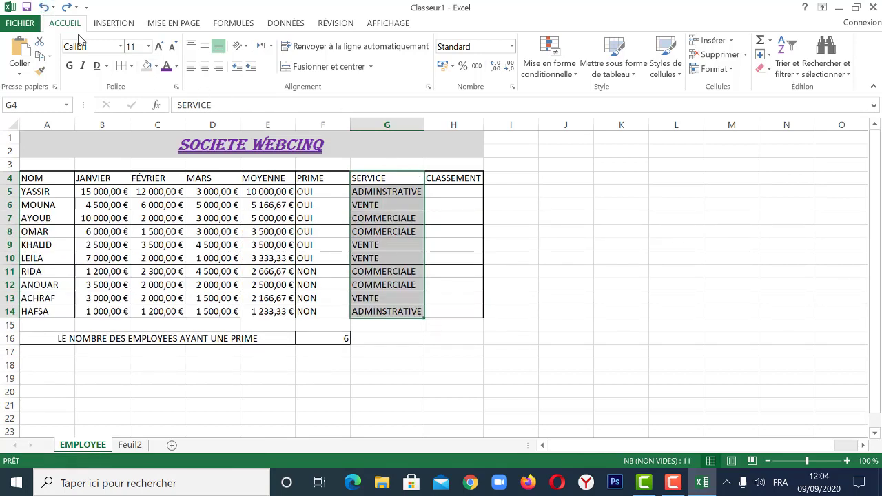
click(43, 7)
- Insert the RANG function in CLASSEMENT cell H5 with E5 as the number to rank
click(456, 191)
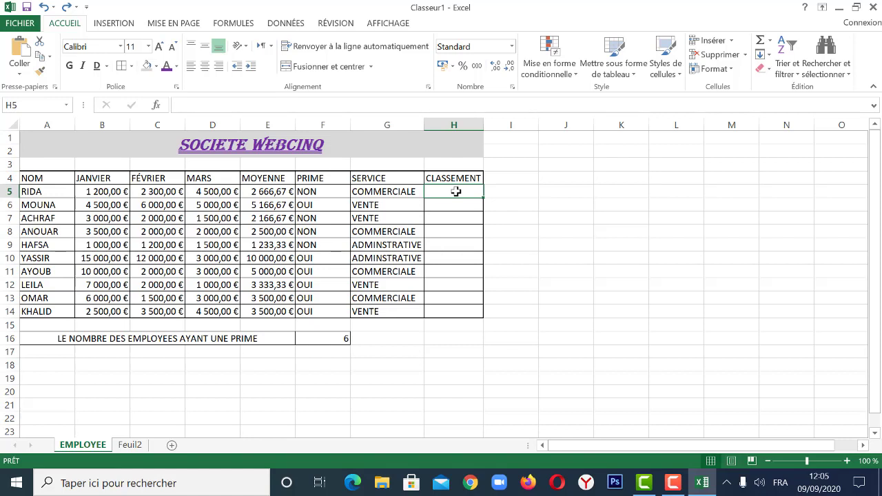
click(158, 106)
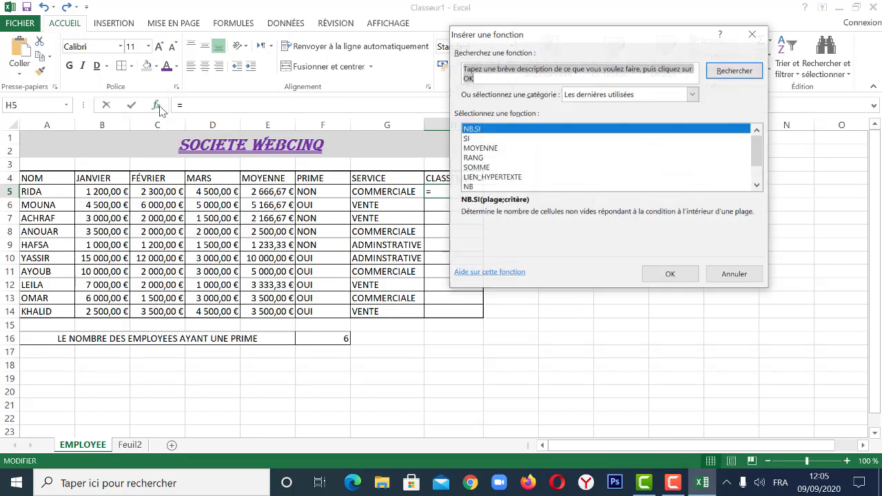
click(486, 158)
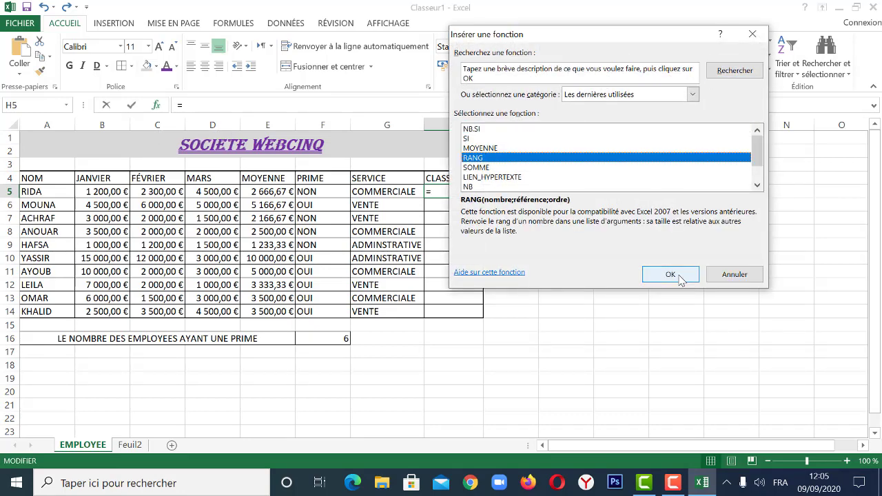
click(671, 274)
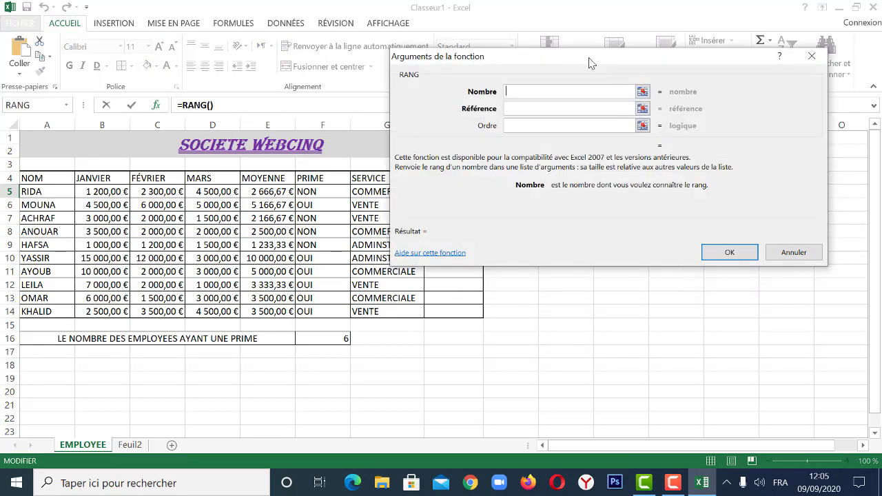
drag(589, 64, 607, 53)
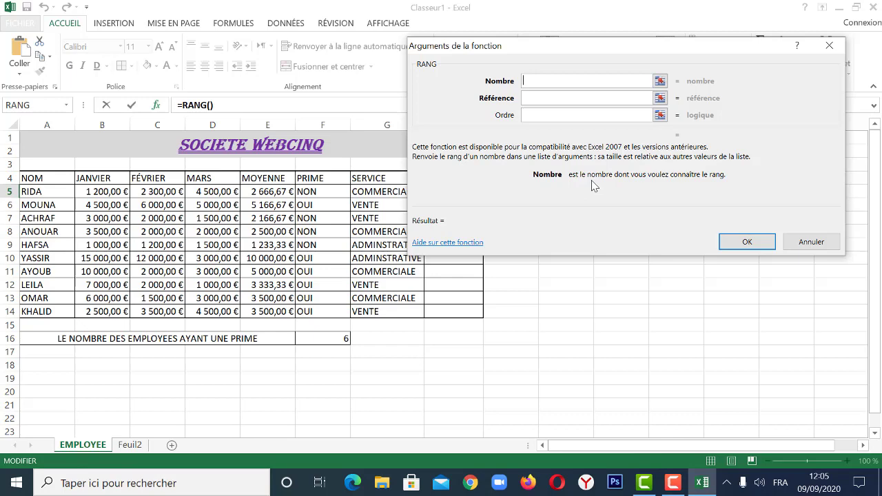
drag(581, 44, 679, 54)
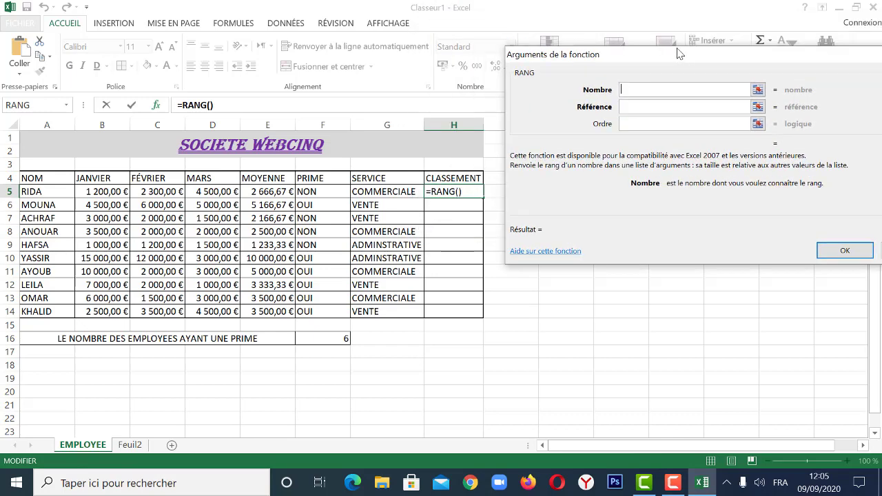
click(258, 190)
- Set the reference of the RANG function to the MOYENNE values as the absolute range $E$5:$E$14
click(637, 110)
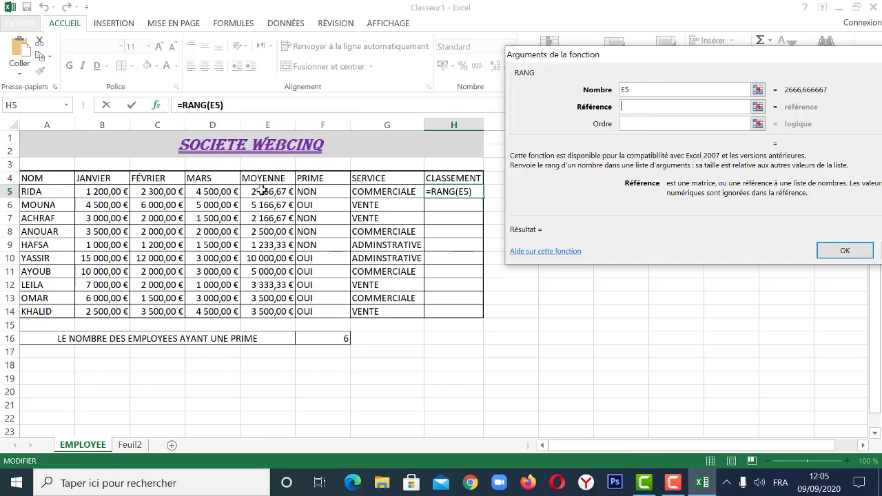
drag(262, 190, 267, 312)
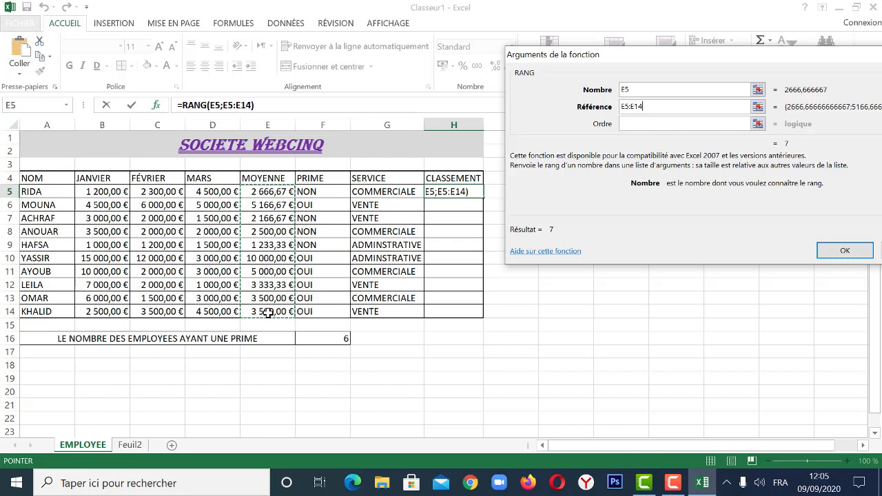
key(F4)
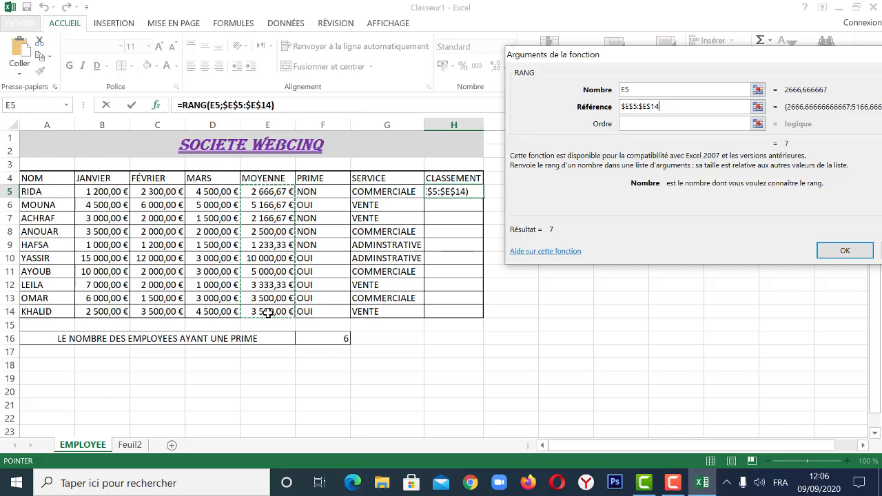
click(638, 125)
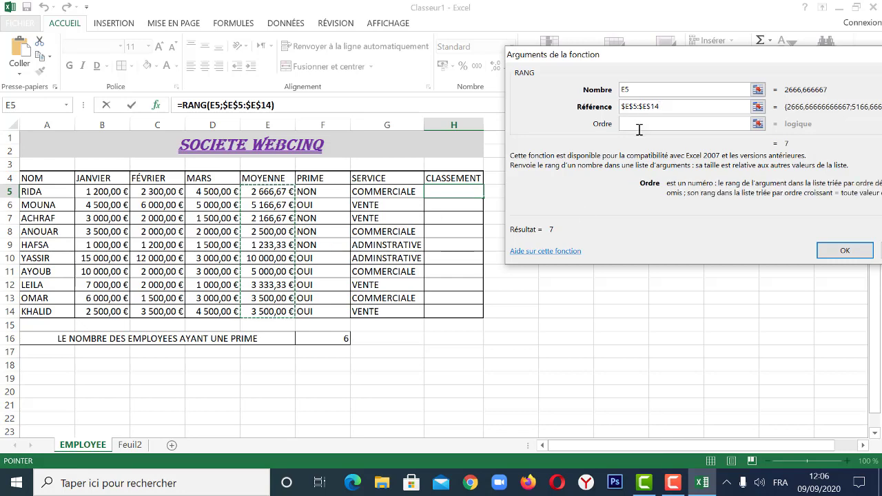
- Complete the RANG formula with order 0 and copy it from H5 down to H14
drag(682, 54, 598, 36)
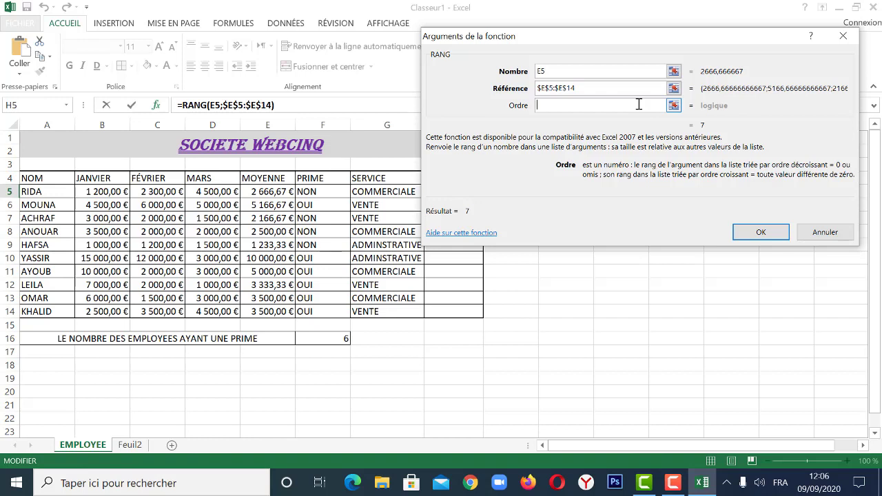
text(0)
click(775, 237)
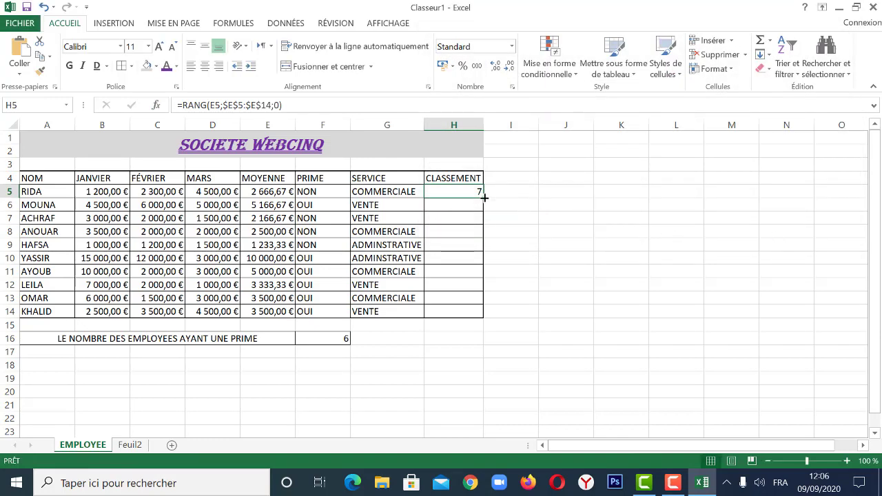
drag(485, 198, 484, 318)
click(553, 242)
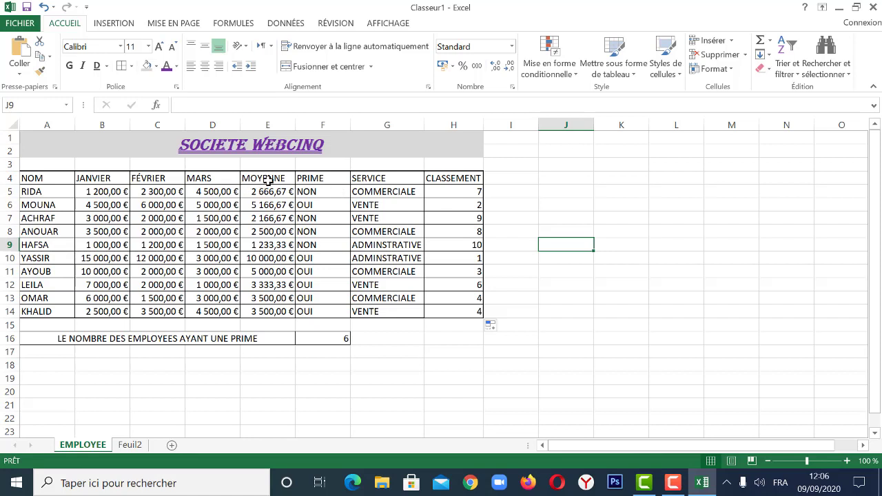
- Sort the employee table by MOYENNE from largest to smallest, extending the selection to the neighbouring columns
drag(269, 182, 273, 307)
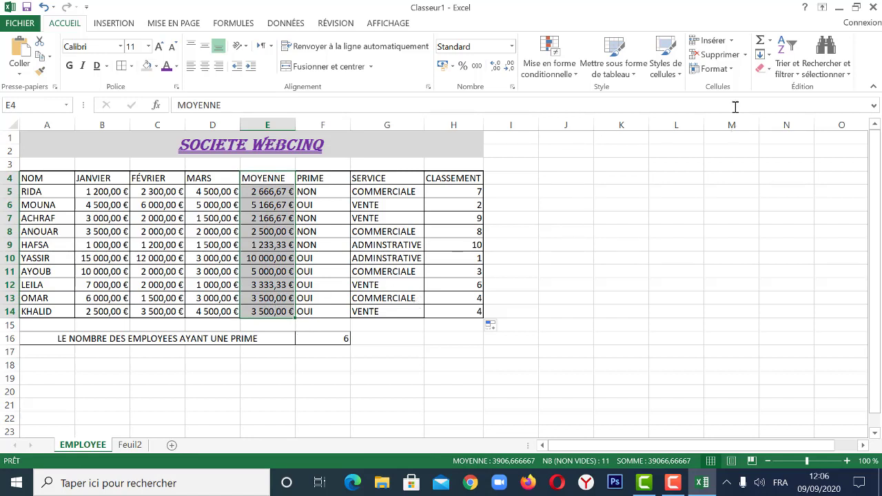
click(791, 78)
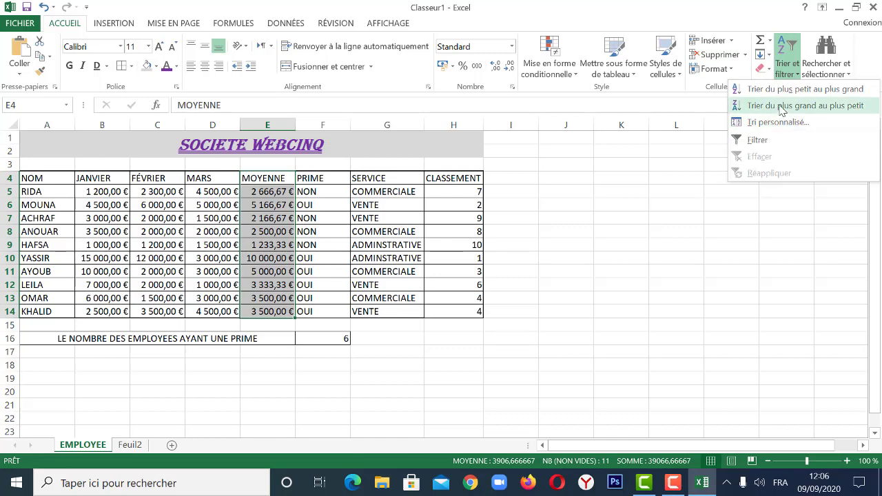
click(781, 109)
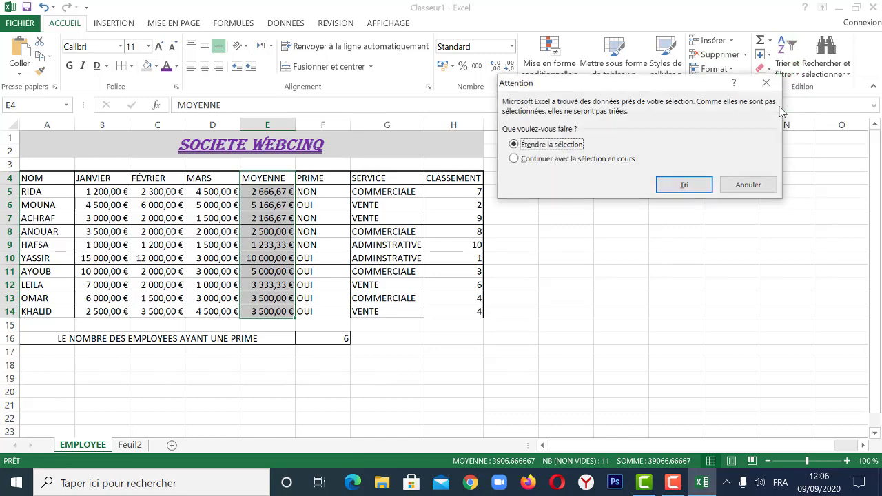
click(696, 187)
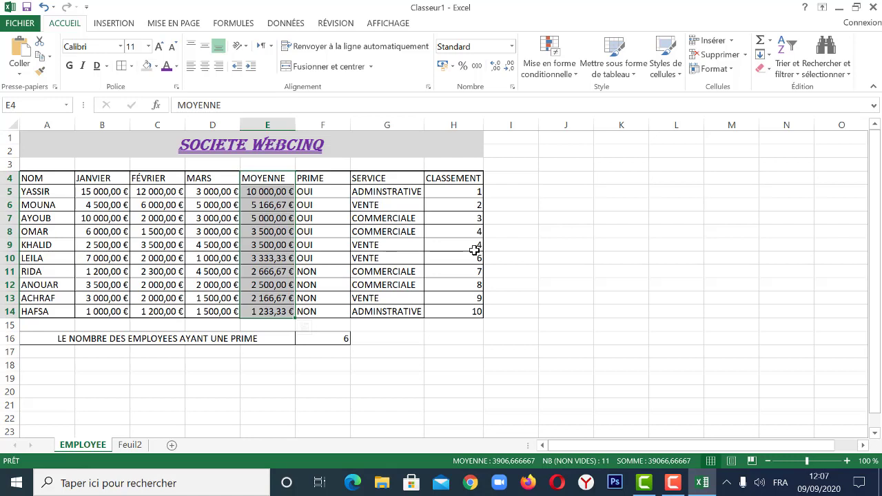
- Set the JANVIER amount in B7 to 300000 and widen the MOYENNE column to fit its values
click(86, 221)
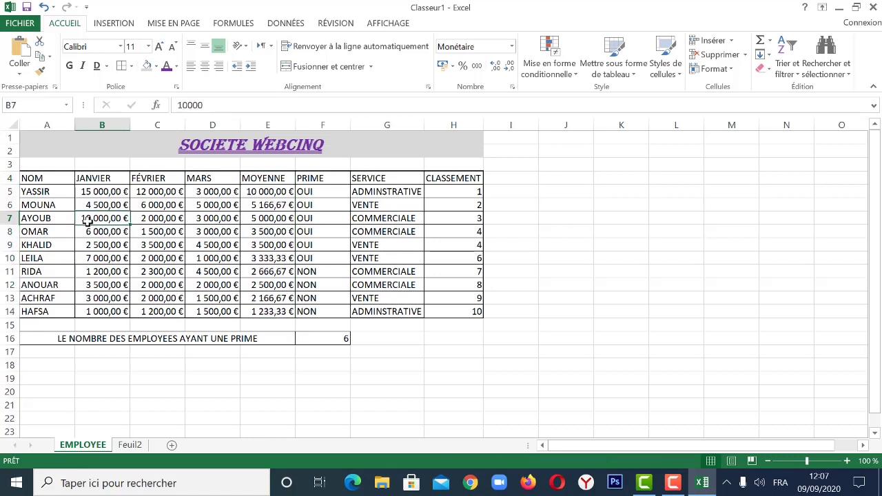
text(300000)
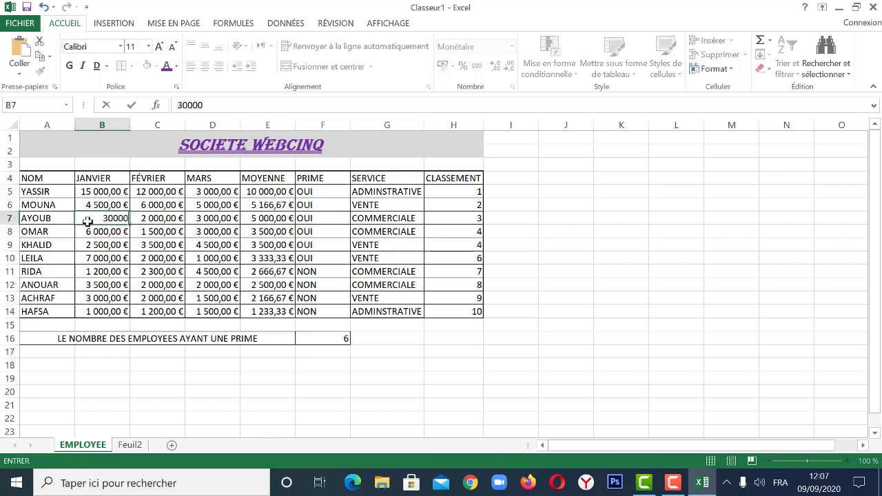
click(225, 240)
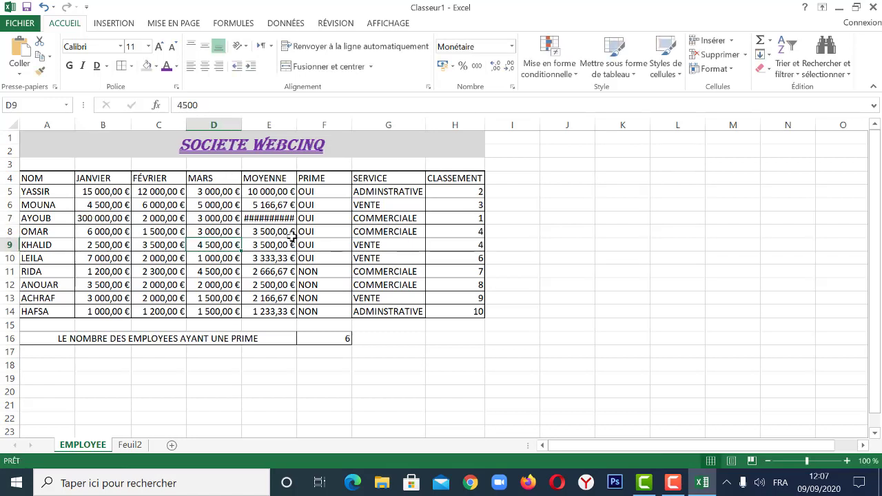
drag(298, 121, 301, 121)
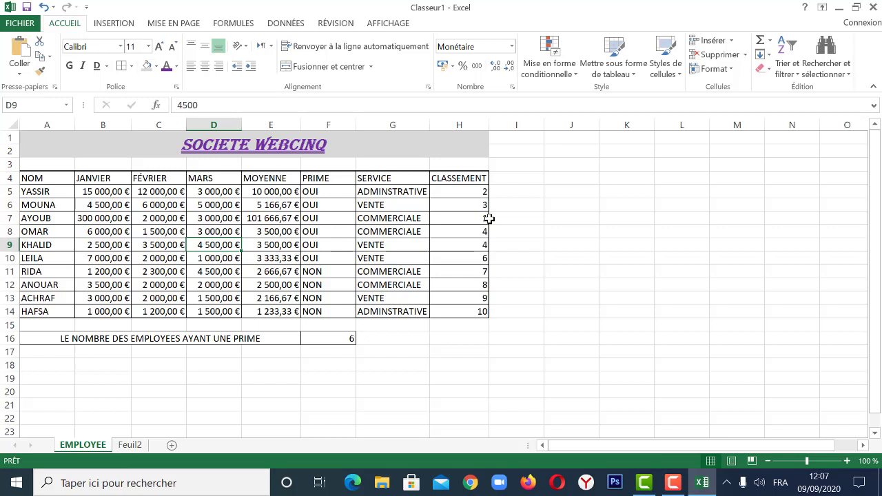
- Sort the table again by MOYENNE (E4:E14) in descending order, extending the selection to all columns
drag(274, 181, 289, 312)
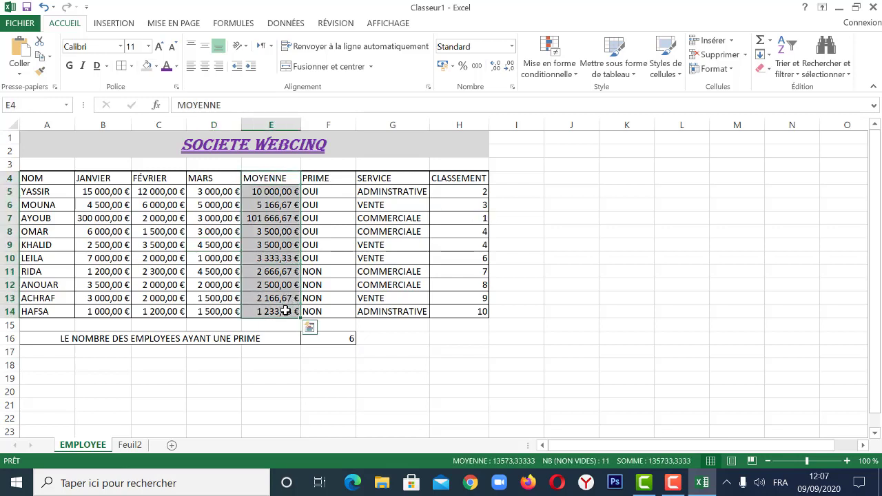
click(769, 57)
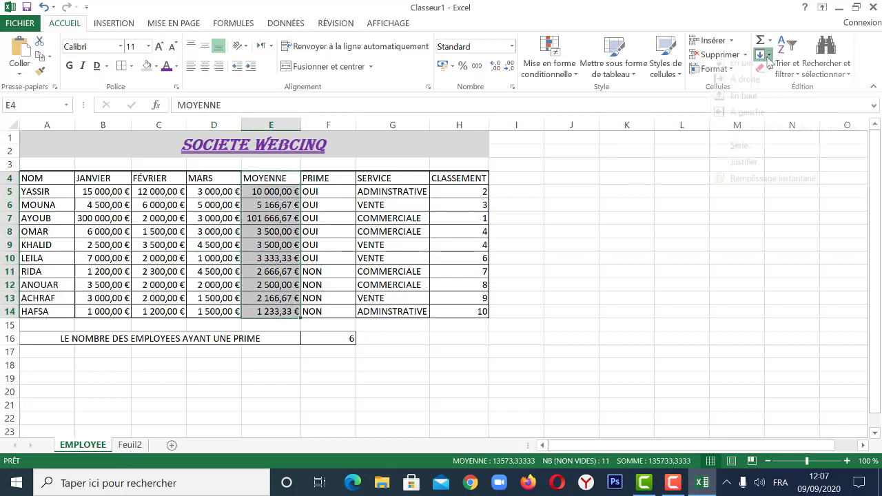
click(717, 26)
click(793, 78)
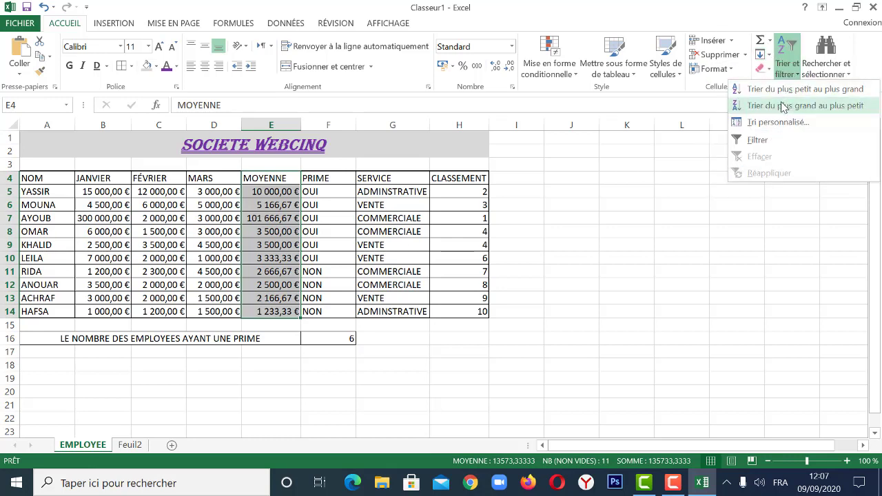
click(787, 105)
click(702, 184)
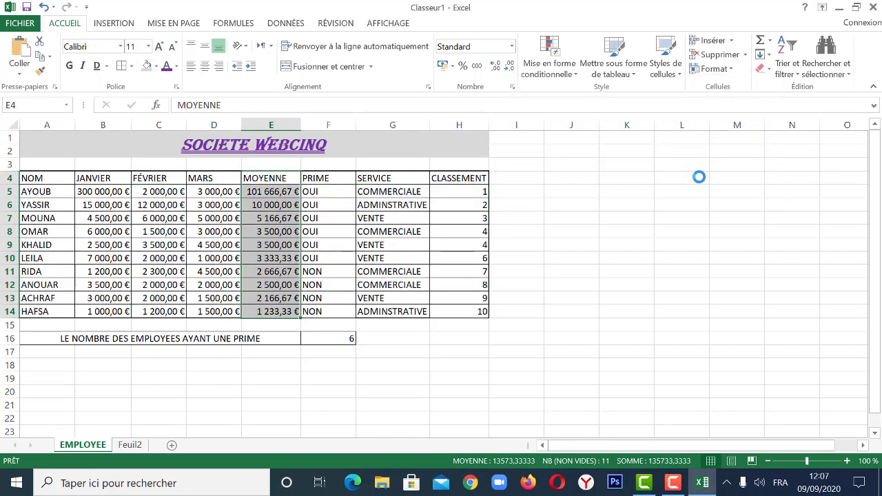